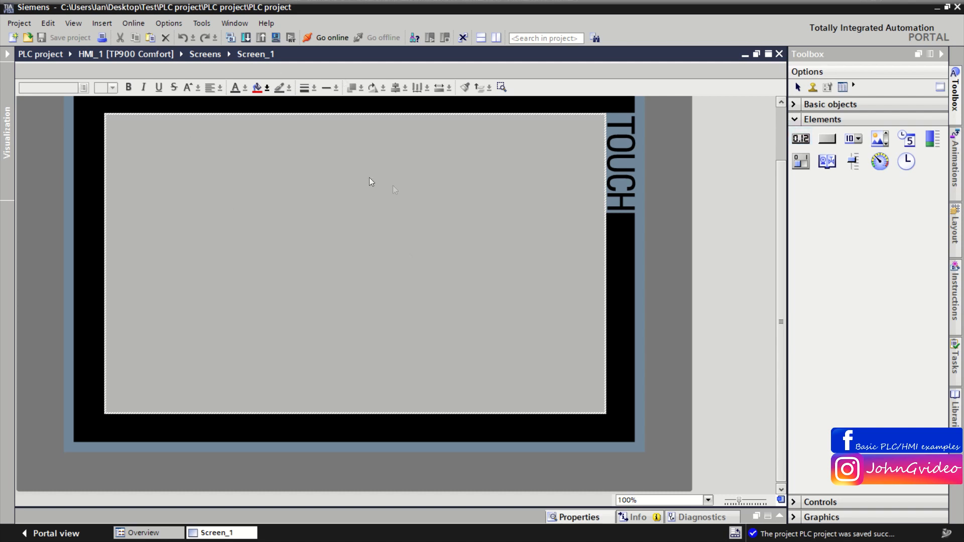
Step: Place an I/O field on the screen and enlarge it to about 375 by 132 near the upper middle of the display
{"action": "left_click_drag", "start_coordinate": [801, 139], "coordinate": [252, 223]}
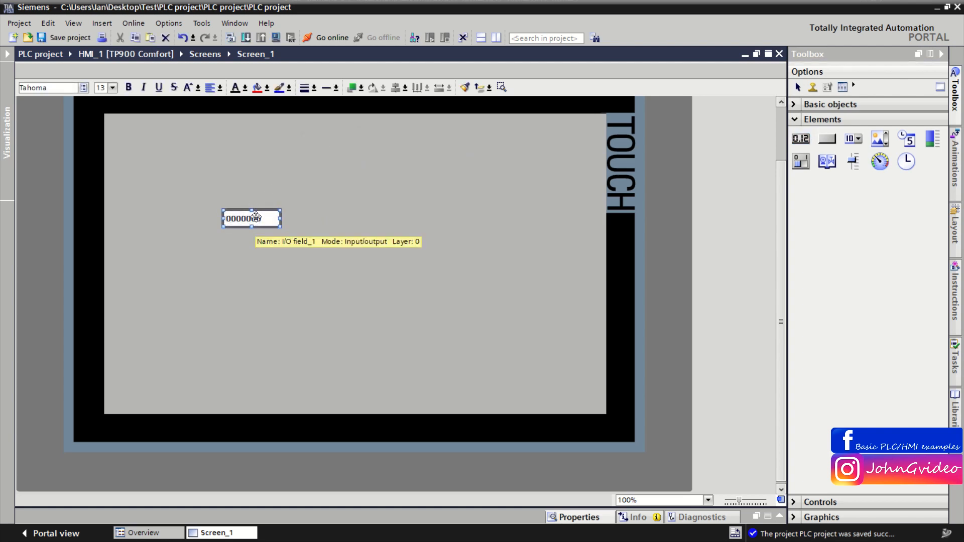
{"action": "left_click_drag", "start_coordinate": [259, 217], "coordinate": [445, 277]}
{"action": "left_click_drag", "start_coordinate": [396, 257], "coordinate": [417, 231]}
{"action": "left_click", "coordinate": [507, 242]}
{"action": "left_click", "coordinate": [372, 200]}
Step: Open the I/O field's properties and link its process value to the tag Internal_INT
{"action": "right_click", "coordinate": [345, 200]}
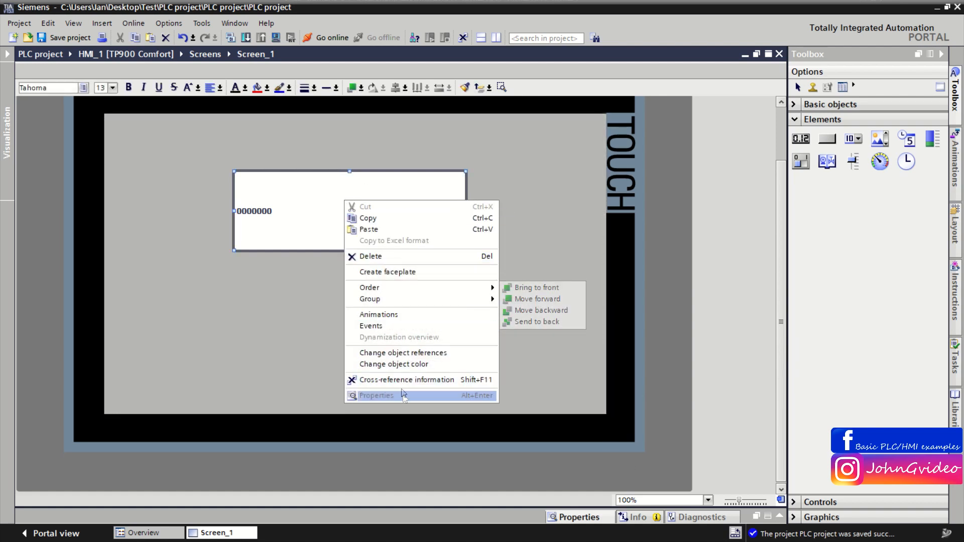
{"action": "left_click", "coordinate": [403, 395]}
{"action": "left_click_drag", "start_coordinate": [442, 310], "coordinate": [433, 279]}
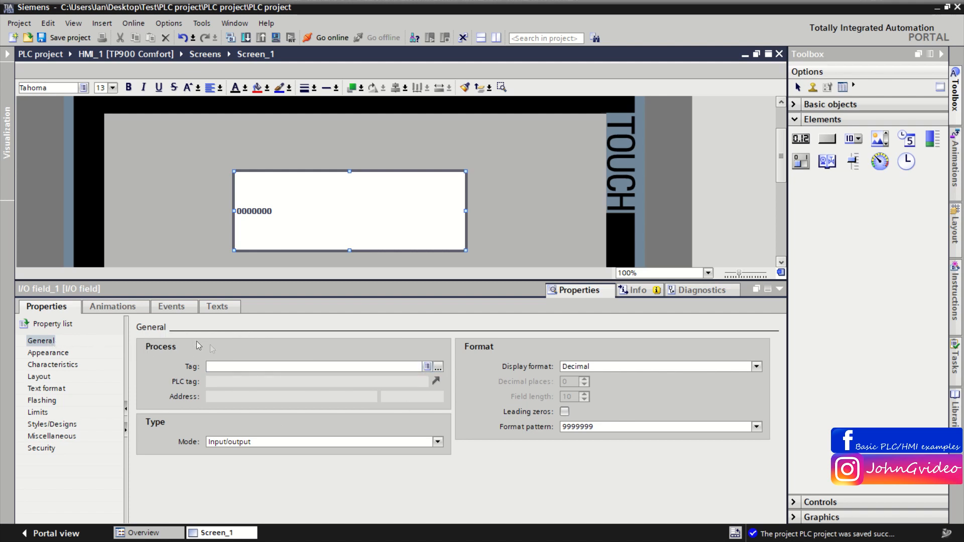
{"action": "left_click", "coordinate": [230, 363]}
{"action": "type", "text": "in"}
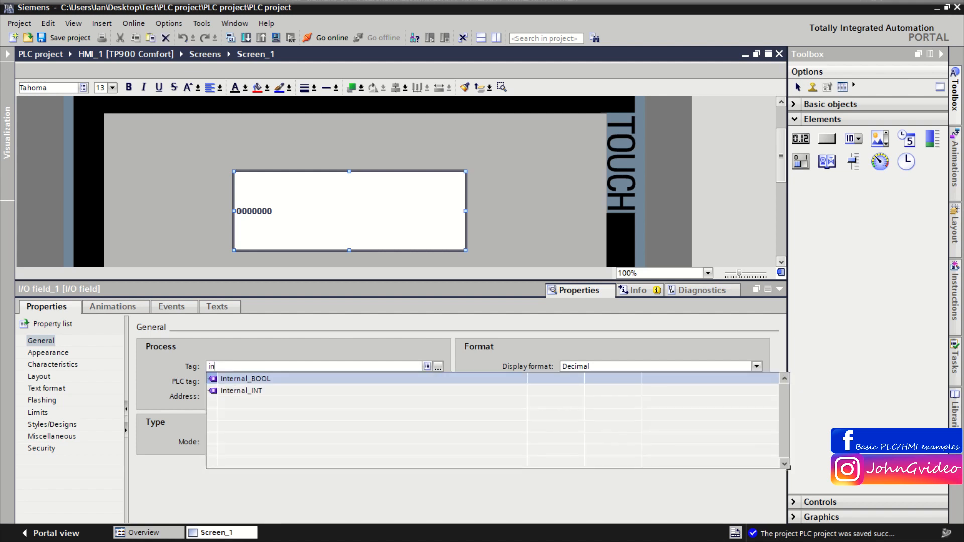
{"action": "left_click", "coordinate": [235, 391]}
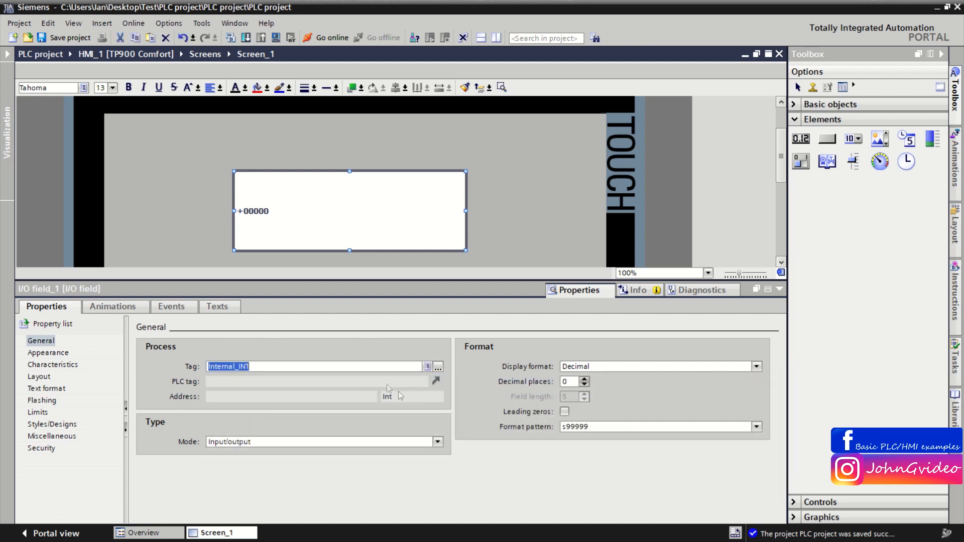
{"action": "left_click", "coordinate": [361, 368]}
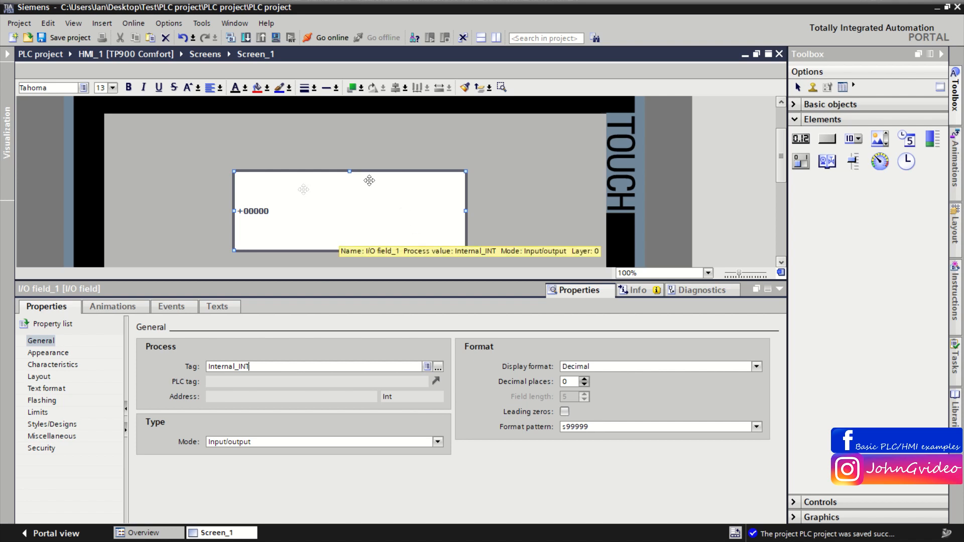
{"action": "left_click_drag", "start_coordinate": [268, 366], "coordinate": [203, 366]}
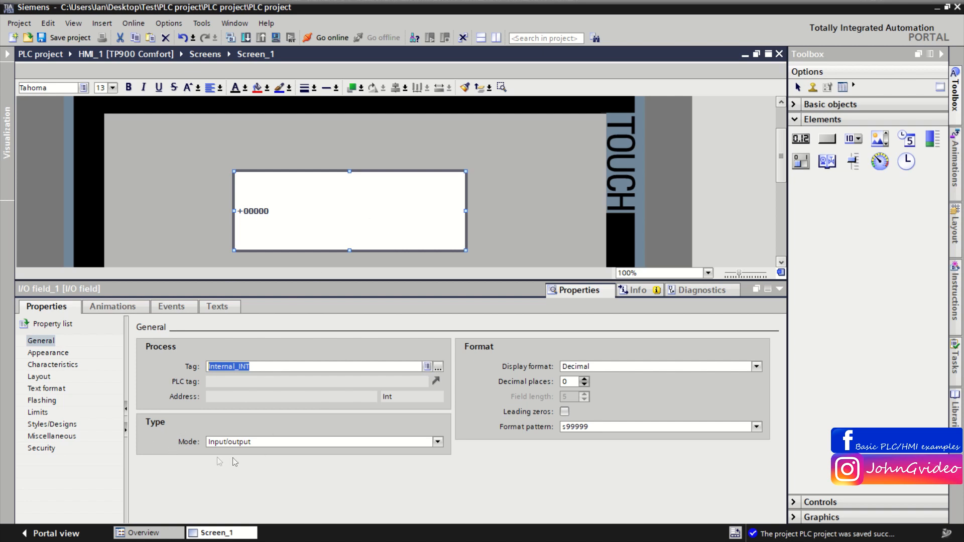
Step: Set the I/O field's mode to Input/output and its display format to Decimal
{"action": "left_click", "coordinate": [438, 442]}
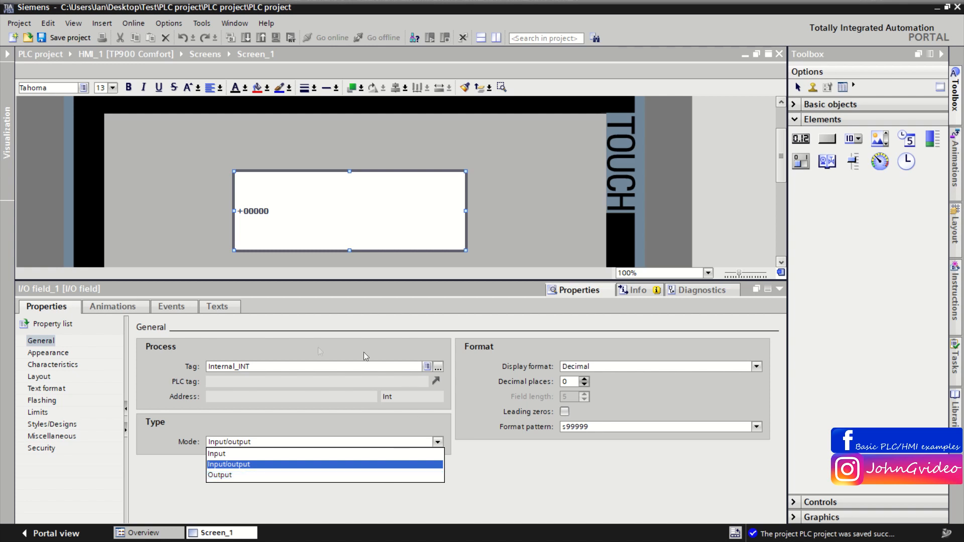
{"action": "left_click", "coordinate": [256, 465]}
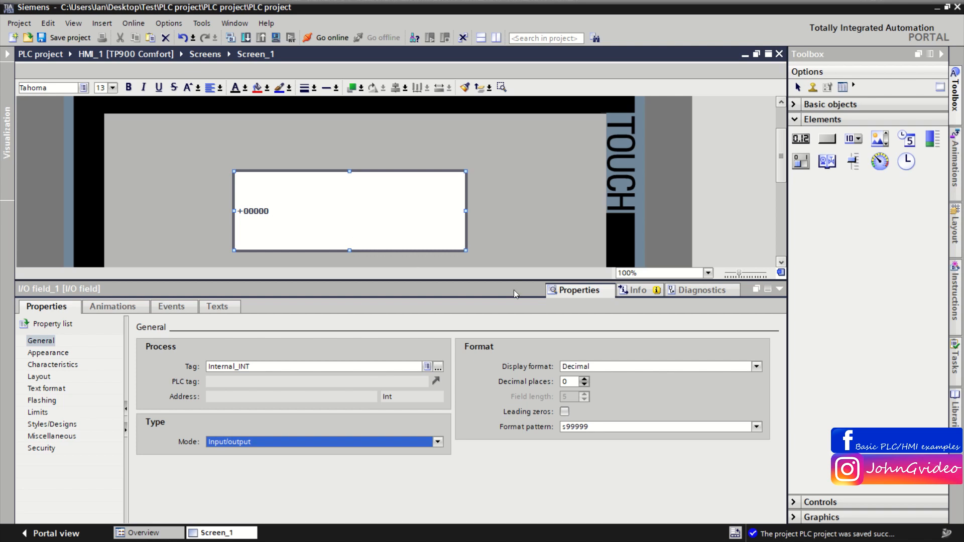
{"action": "left_click", "coordinate": [610, 366]}
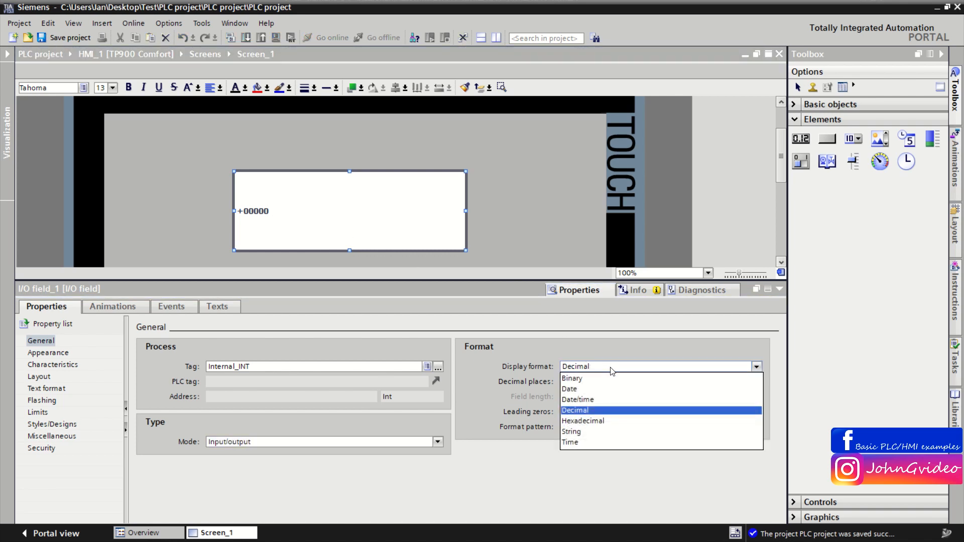
{"action": "left_click", "coordinate": [585, 410]}
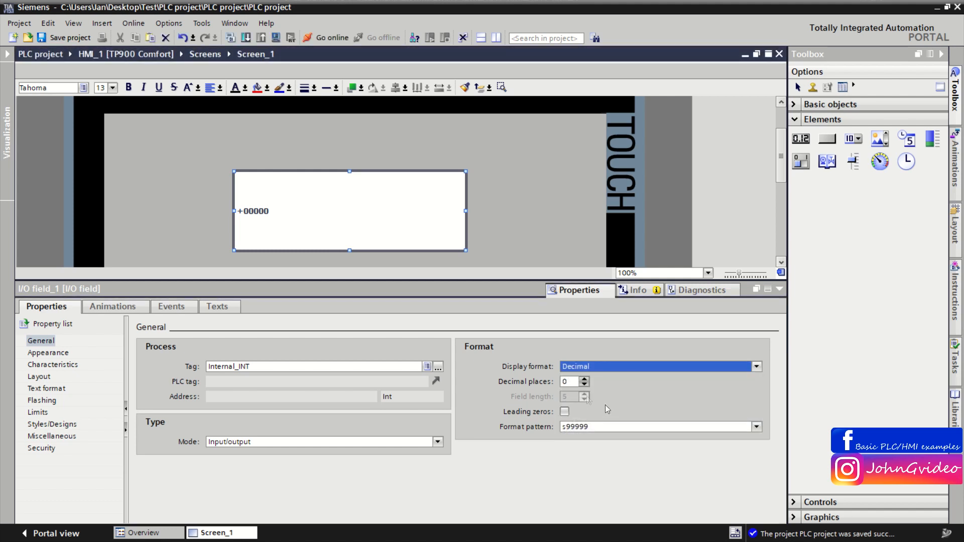
Step: Set the I/O field's format pattern to 999 with 0 decimal places
{"action": "left_click", "coordinate": [573, 428]}
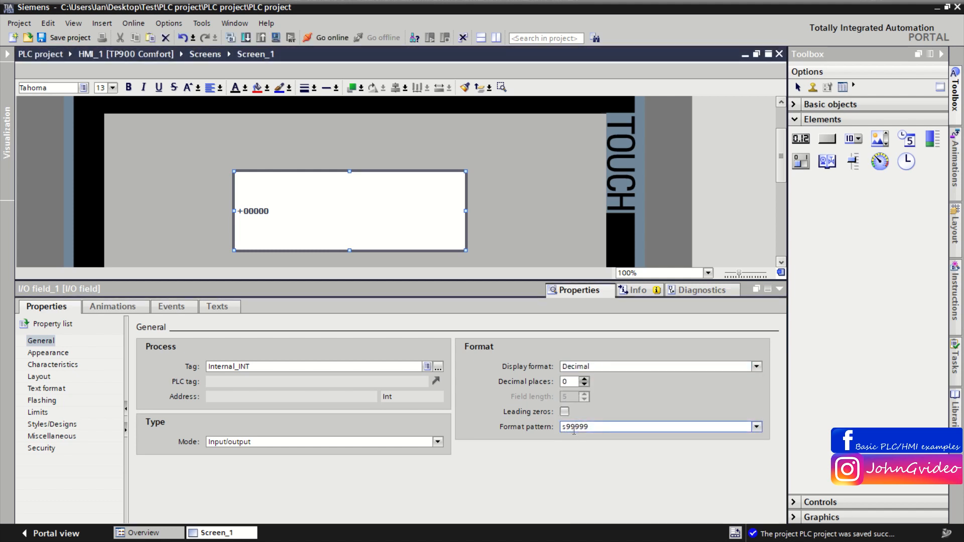
{"action": "left_click_drag", "start_coordinate": [574, 427], "coordinate": [534, 419]}
{"action": "key", "text": "BackSpace"}
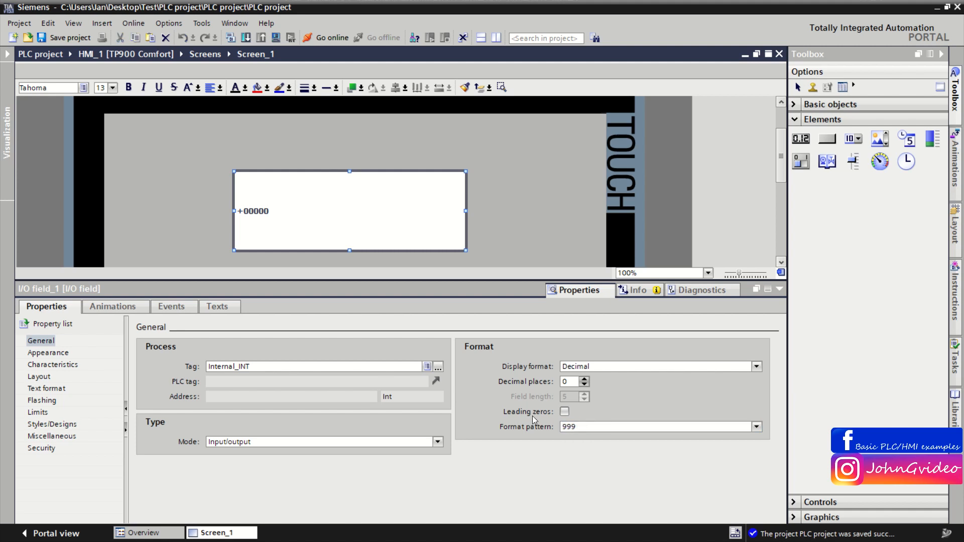
{"action": "double_click", "coordinate": [595, 426]}
{"action": "left_click", "coordinate": [595, 426]}
{"action": "left_click", "coordinate": [584, 379]}
{"action": "left_click", "coordinate": [584, 384]}
Step: Set the I/O field's background color to cyan (0, 255, 255) and its corner radius to 20
{"action": "left_click", "coordinate": [61, 354]}
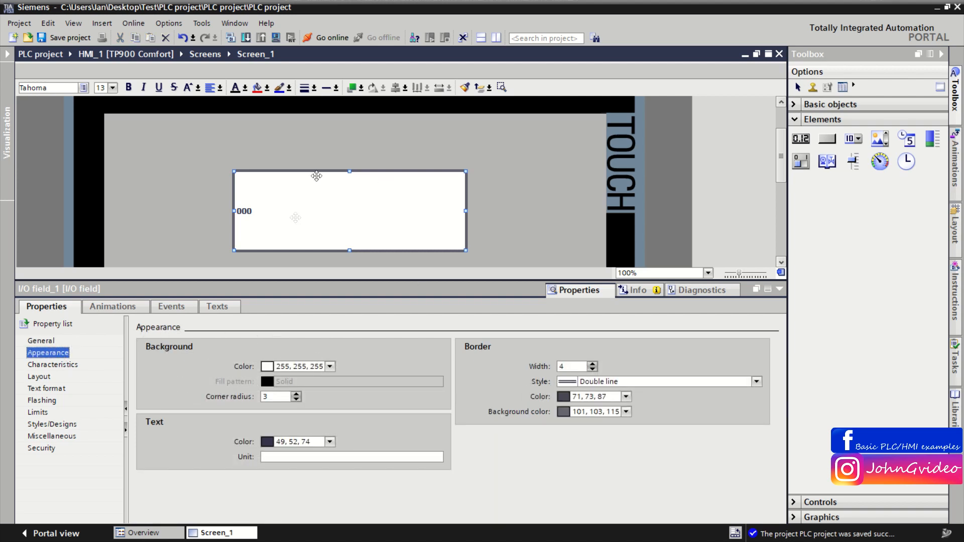
{"action": "left_click", "coordinate": [330, 366]}
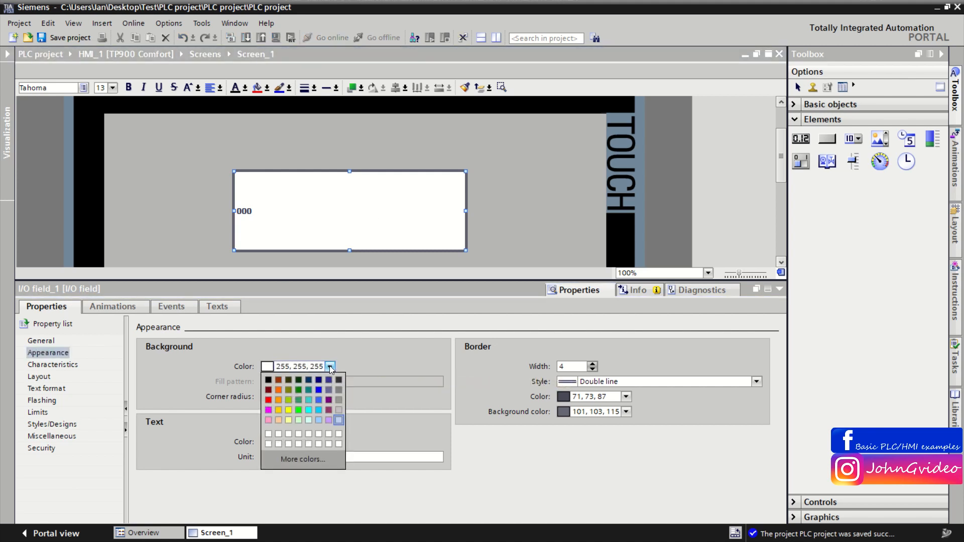
{"action": "left_click", "coordinate": [309, 410]}
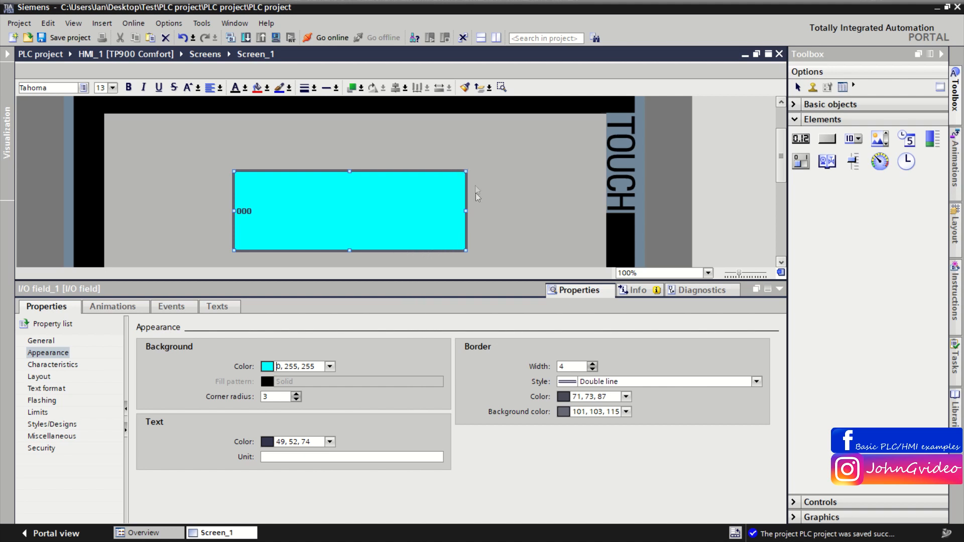
{"action": "left_click", "coordinate": [296, 395]}
{"action": "left_click", "coordinate": [296, 395]}
{"action": "left_click", "coordinate": [296, 395]}
{"action": "left_click", "coordinate": [297, 395]}
{"action": "left_click", "coordinate": [296, 395]}
{"action": "left_click", "coordinate": [296, 395]}
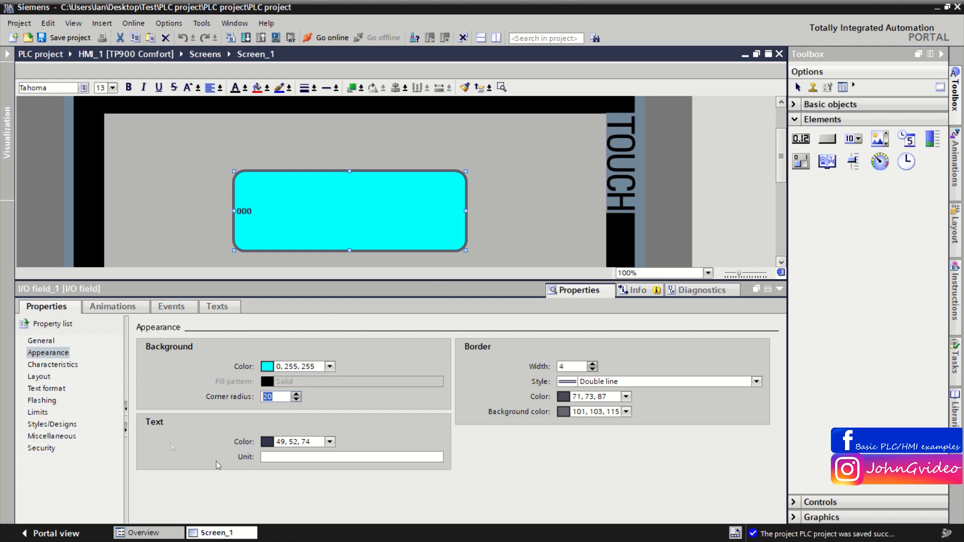
Step: Set the I/O field's text color to black (0, 0, 0) and enter °C as its unit
{"action": "left_click", "coordinate": [330, 443]}
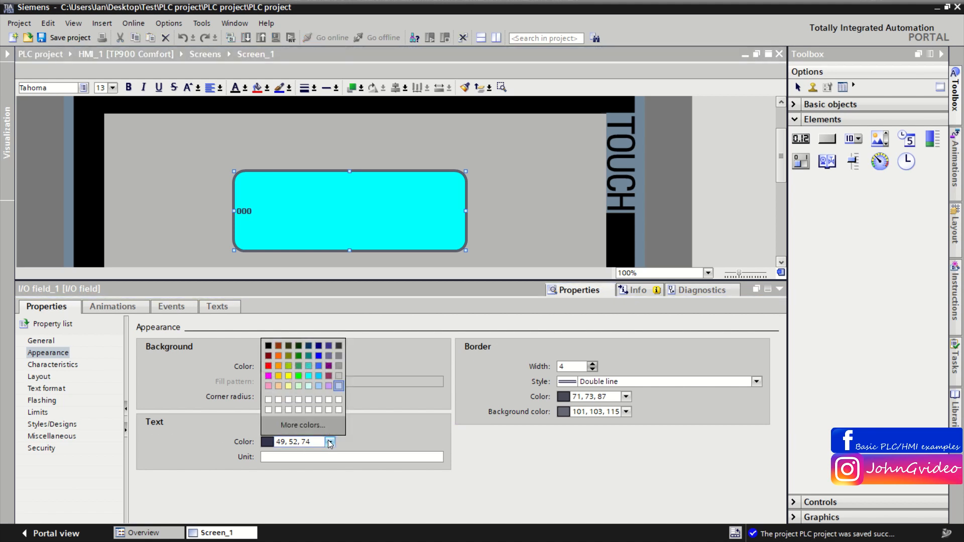
{"action": "left_click", "coordinate": [272, 347]}
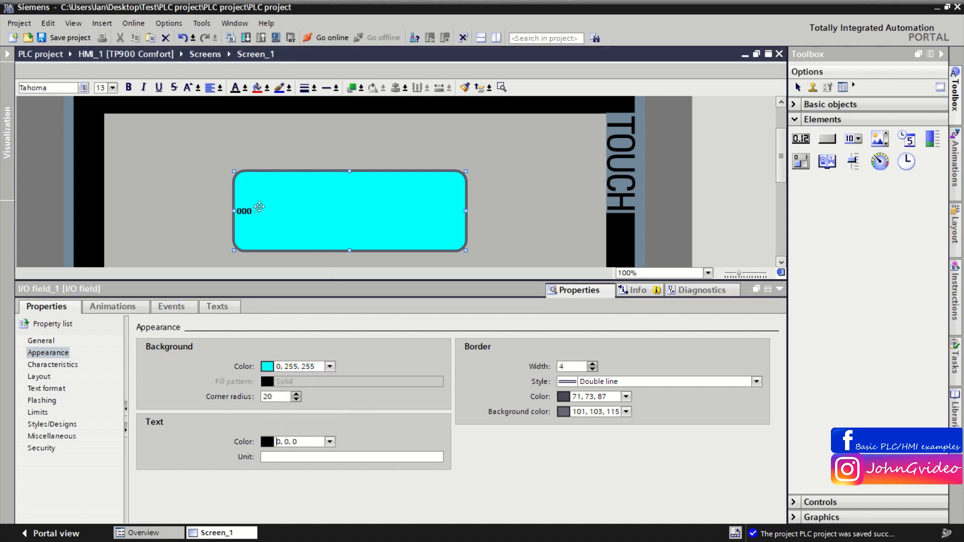
{"action": "left_click", "coordinate": [372, 454]}
{"action": "key", "text": "BackSpace"}
{"action": "type", "text": "°C"}
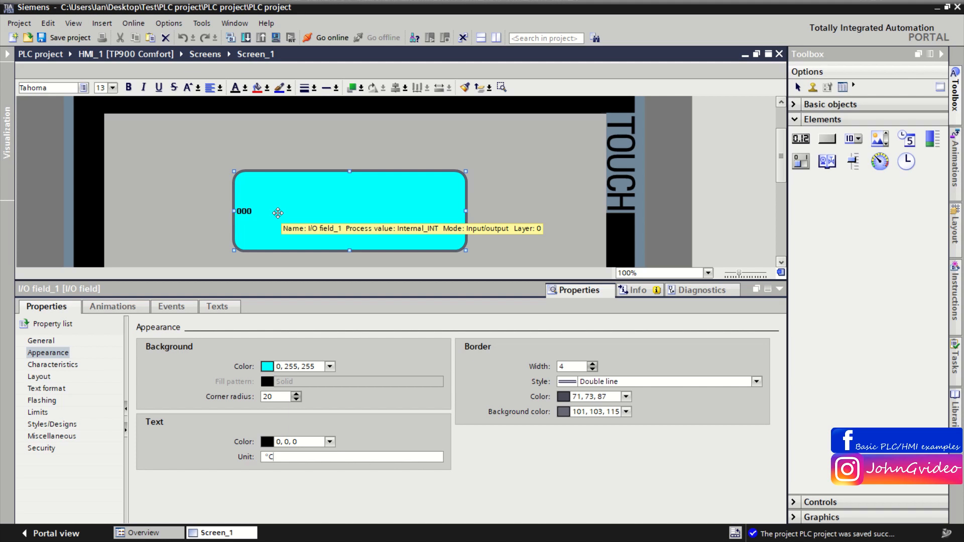
{"action": "left_click", "coordinate": [502, 519]}
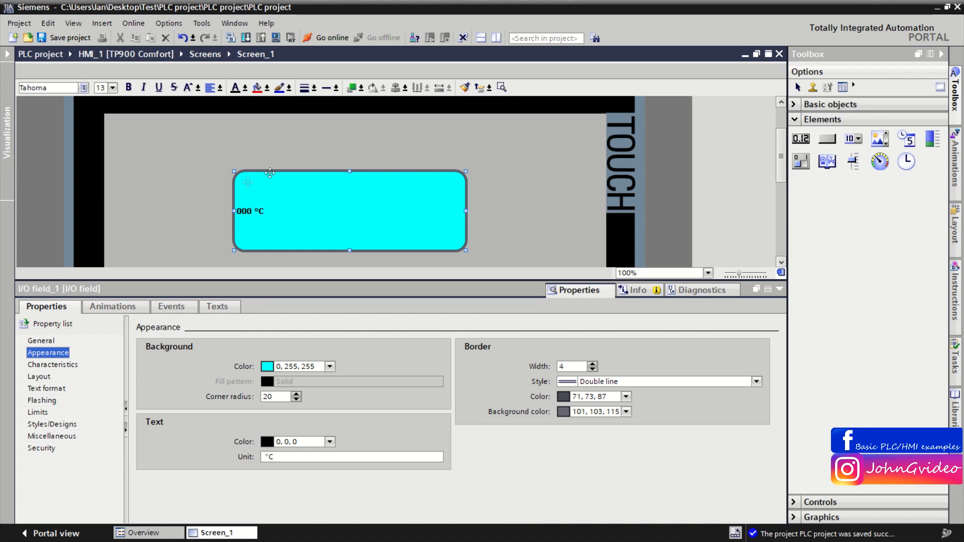
Step: Increase the I/O field's border width to 8
{"action": "left_click", "coordinate": [592, 365]}
{"action": "left_click", "coordinate": [592, 364]}
{"action": "left_click", "coordinate": [593, 364]}
{"action": "left_click", "coordinate": [592, 365]}
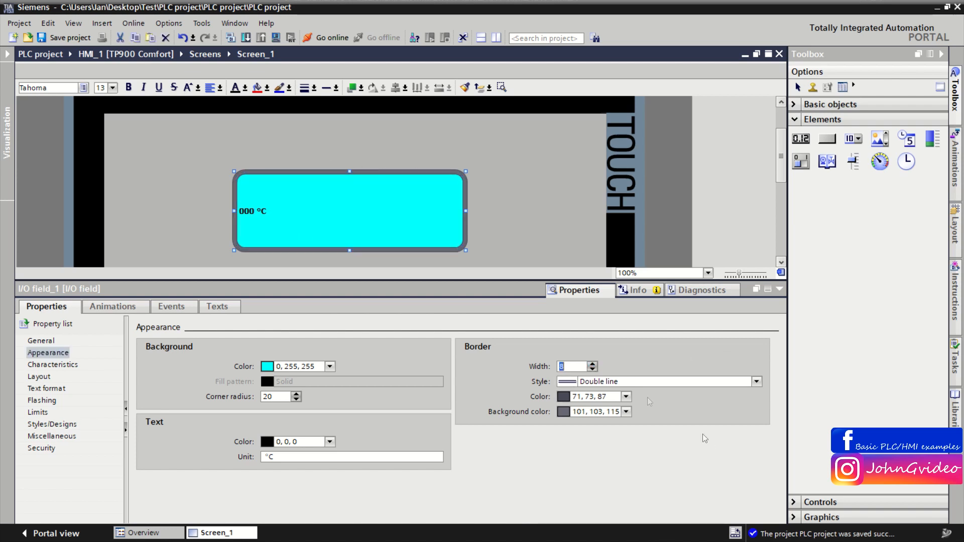
Step: Change the I/O field's border style to Solid and its border color to black (0, 0, 0)
{"action": "left_click", "coordinate": [756, 382]}
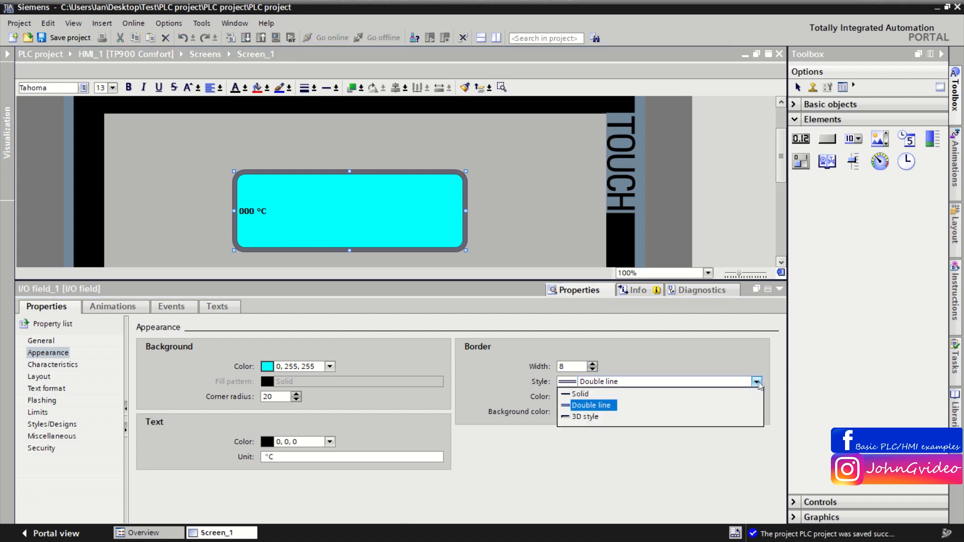
{"action": "left_click", "coordinate": [582, 397]}
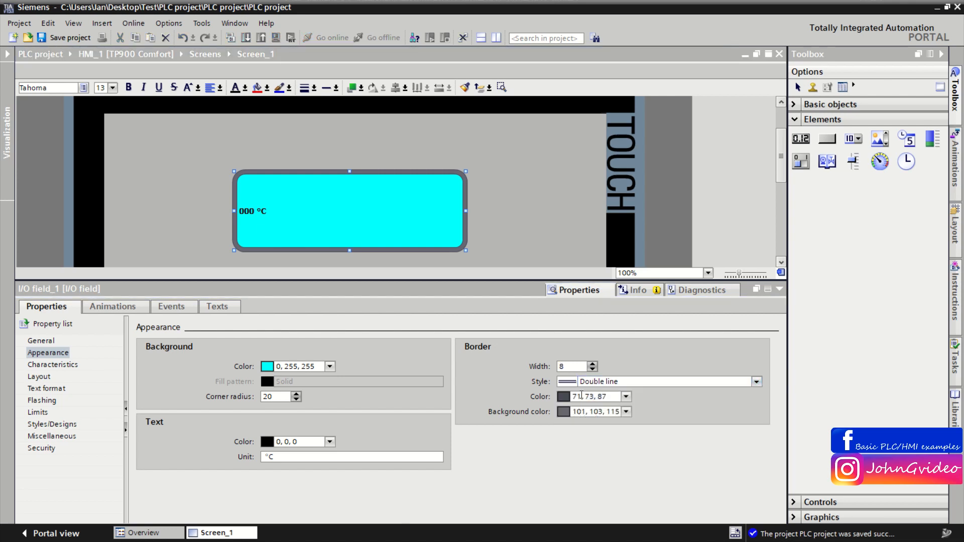
{"action": "left_click", "coordinate": [626, 396]}
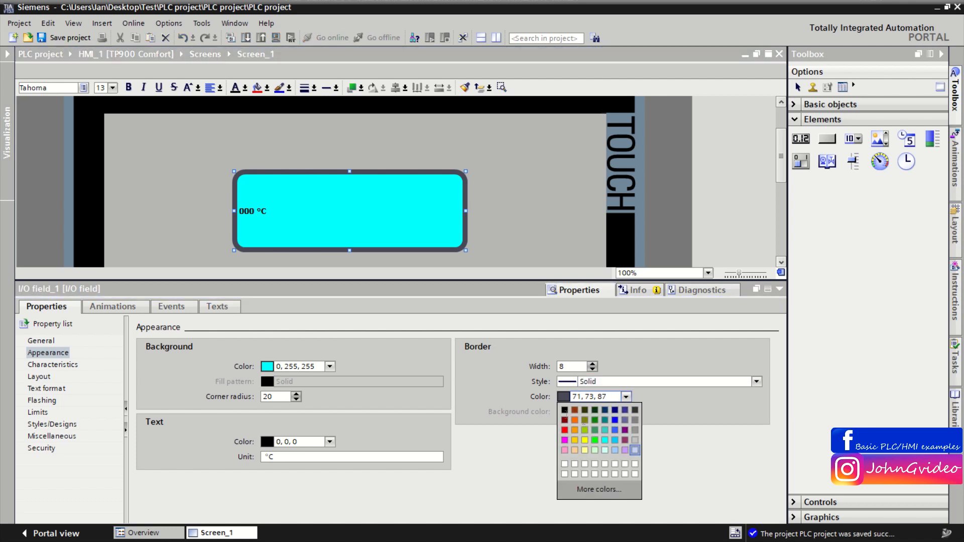
{"action": "left_click", "coordinate": [564, 410]}
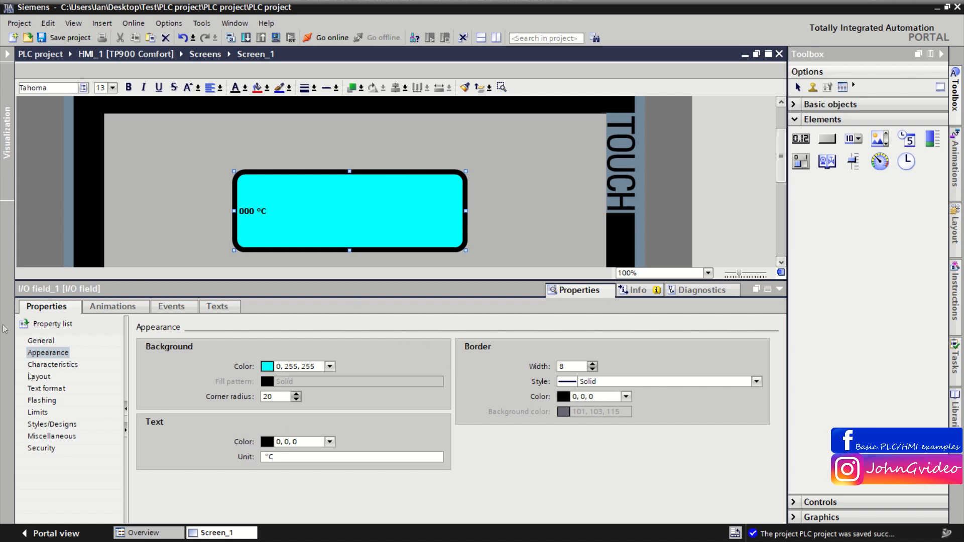
Step: Read the explanation of the Hidden input option in the I/O field's characteristics
{"action": "left_click", "coordinate": [52, 364]}
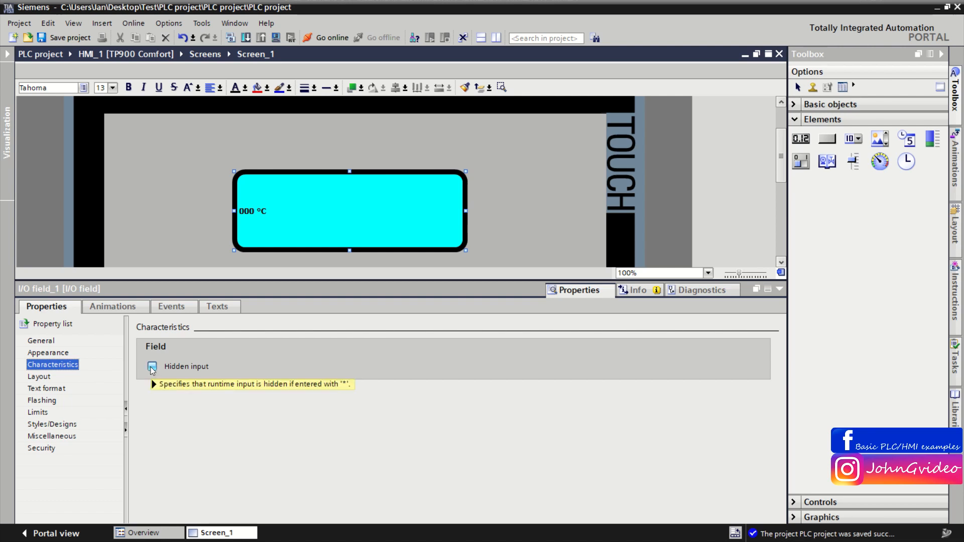
{"action": "left_click", "coordinate": [156, 386]}
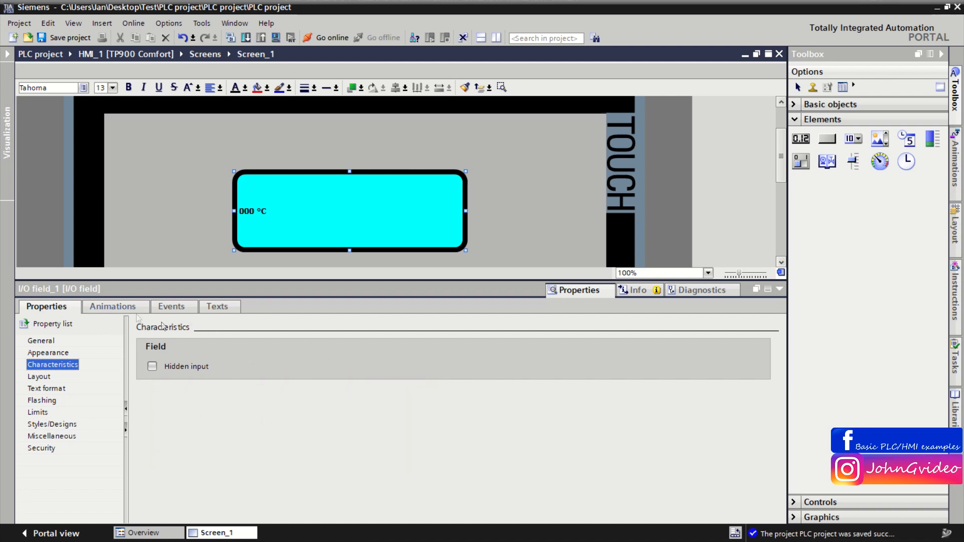
Step: Set the I/O field's width to 385 and its height to 140 in the layout settings
{"action": "left_click", "coordinate": [46, 377]}
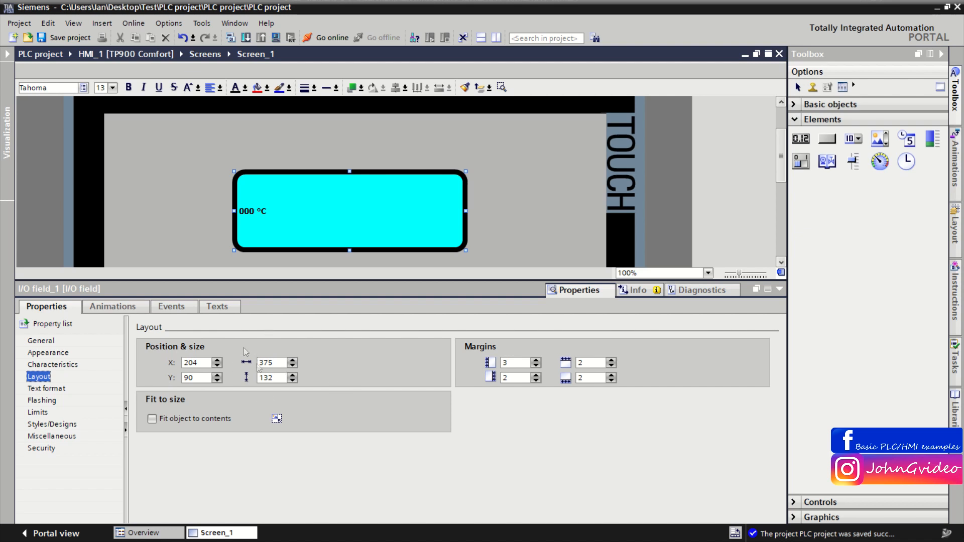
{"action": "left_click_drag", "start_coordinate": [293, 359], "coordinate": [293, 374]}
{"action": "left_click", "coordinate": [295, 359]}
{"action": "left_click", "coordinate": [296, 360]}
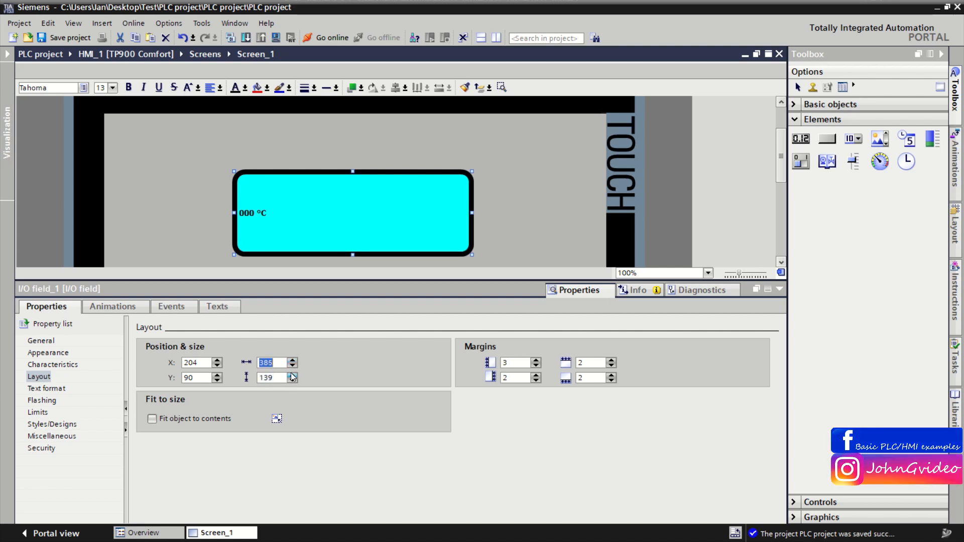
{"action": "left_click", "coordinate": [291, 375]}
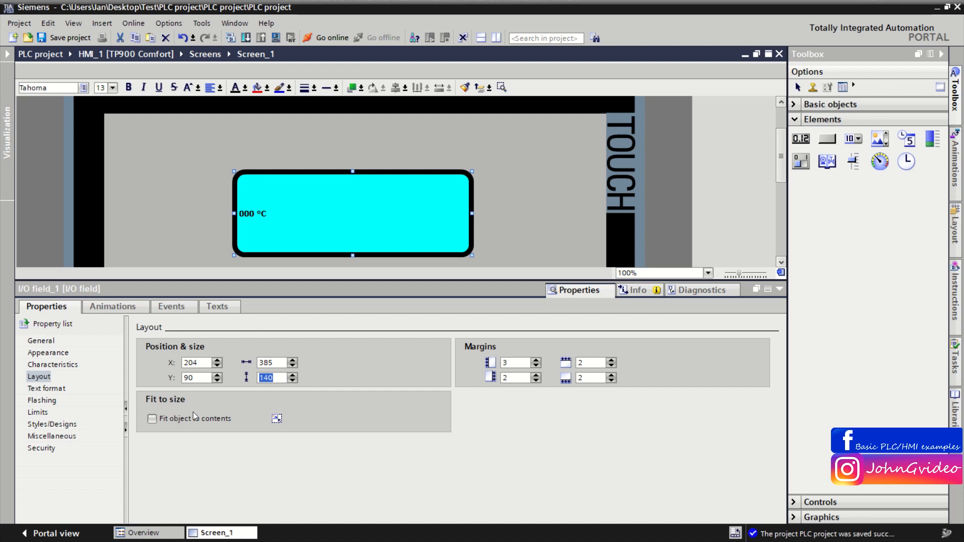
Step: Try fitting the I/O field to its contents, turn the option off and enlarge the field to about 365 by 114
{"action": "left_click", "coordinate": [152, 419]}
{"action": "left_click", "coordinate": [153, 419]}
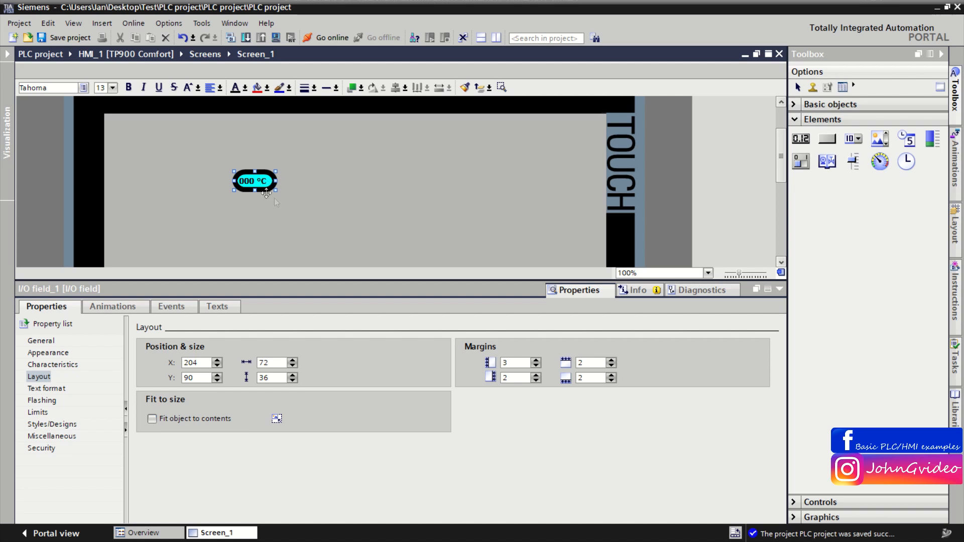
{"action": "left_click_drag", "start_coordinate": [275, 190], "coordinate": [498, 274]}
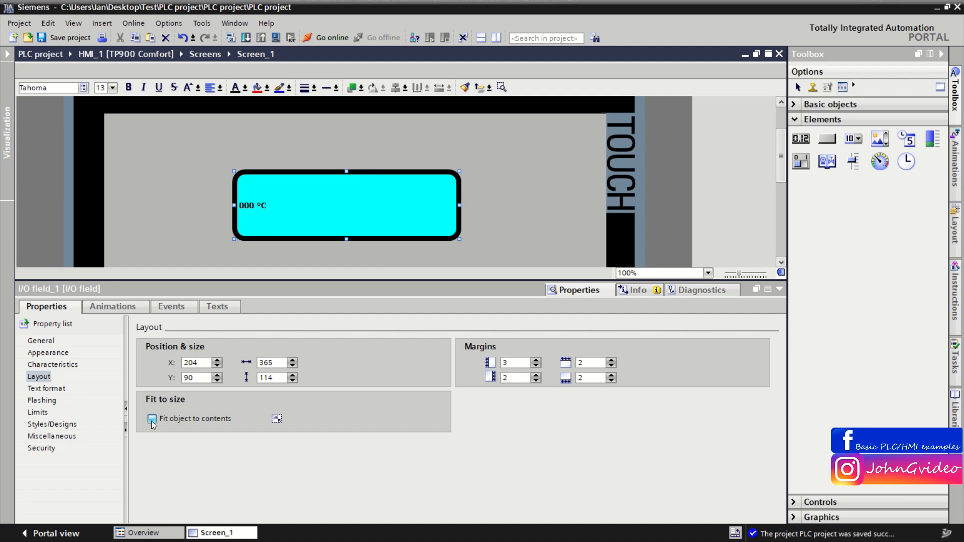
Step: Read the explanation of Fit object to contents and enable the option for the I/O field
{"action": "left_click", "coordinate": [155, 438]}
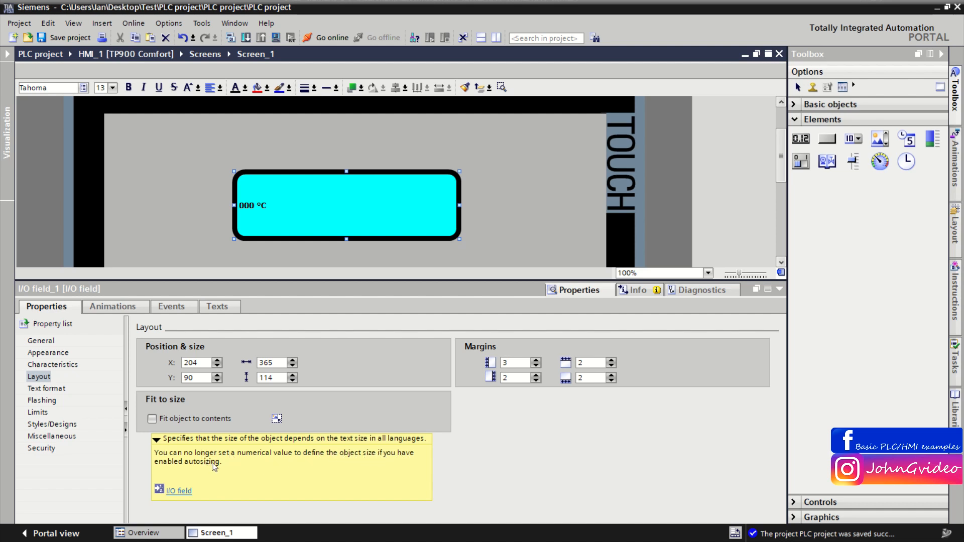
{"action": "left_click", "coordinate": [152, 419]}
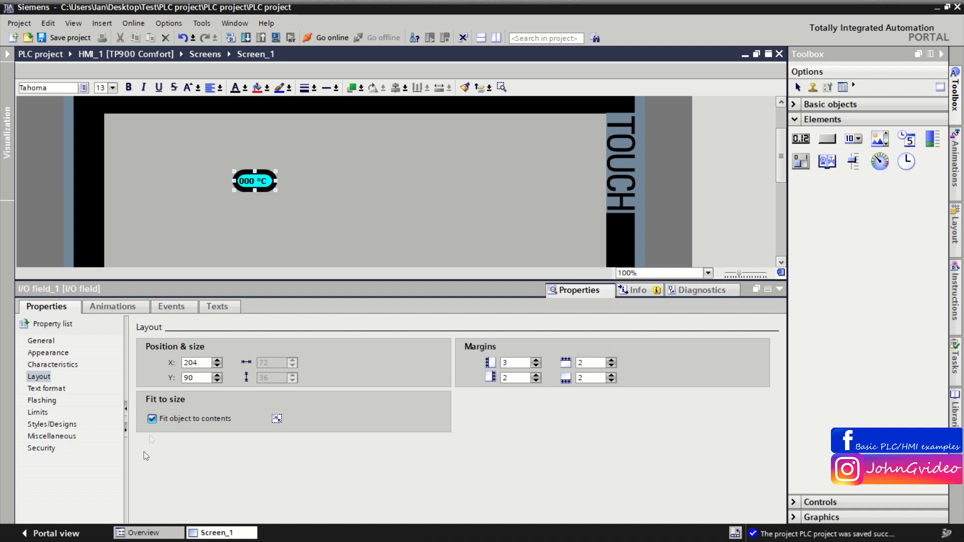
Step: Turn off Fit object to contents and enlarge the I/O field to about 332 by 105
{"action": "left_click", "coordinate": [152, 419]}
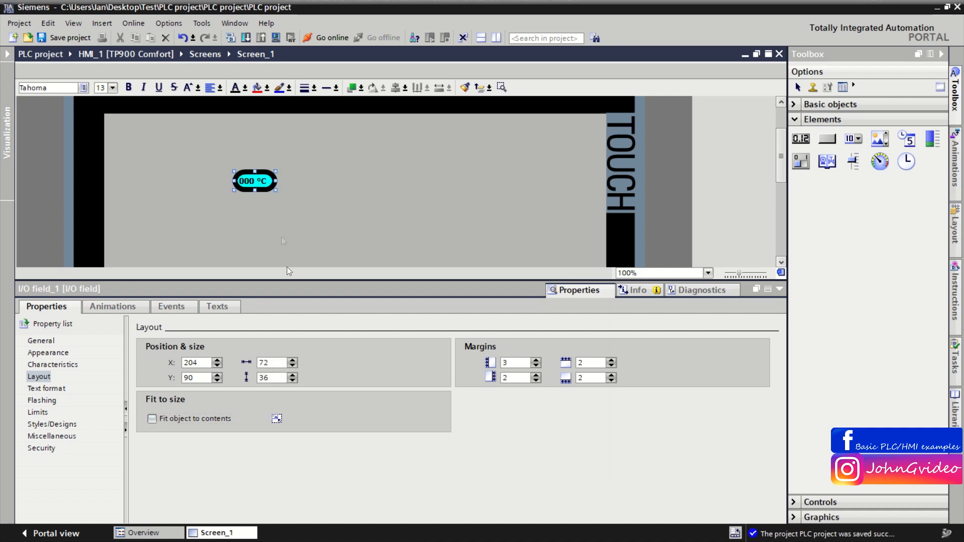
{"action": "left_click_drag", "start_coordinate": [275, 189], "coordinate": [438, 234]}
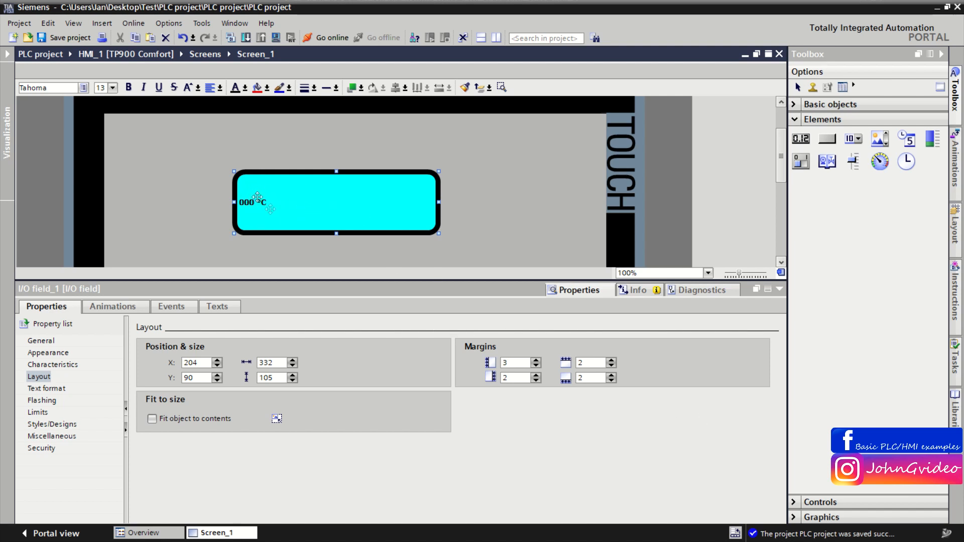
Step: Try a larger left margin for the I/O field's text and set it back to 3
{"action": "left_click", "coordinate": [536, 360]}
{"action": "left_click", "coordinate": [537, 360]}
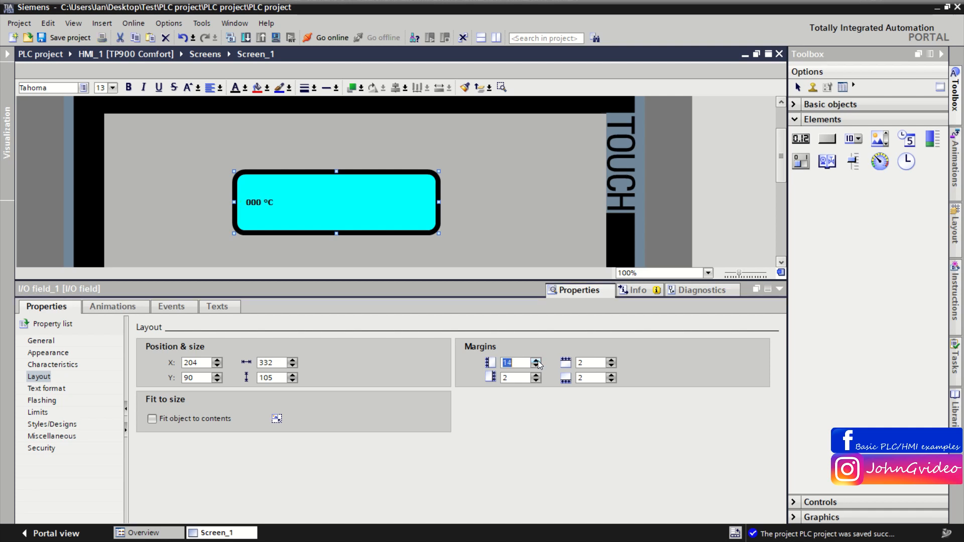
{"action": "left_click", "coordinate": [537, 360]}
{"action": "left_click", "coordinate": [536, 365]}
{"action": "key", "text": "Return"}
{"action": "type", "text": "3"}
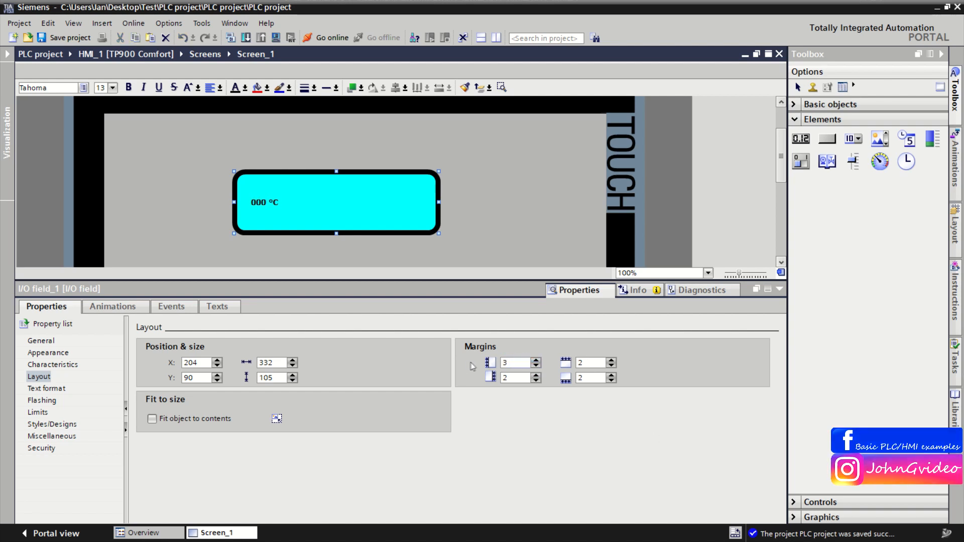
Step: Try larger left and right margins for the I/O field's text
{"action": "left_click", "coordinate": [516, 375]}
{"action": "left_click", "coordinate": [536, 376]}
{"action": "left_click", "coordinate": [536, 375]}
{"action": "left_click", "coordinate": [536, 375]}
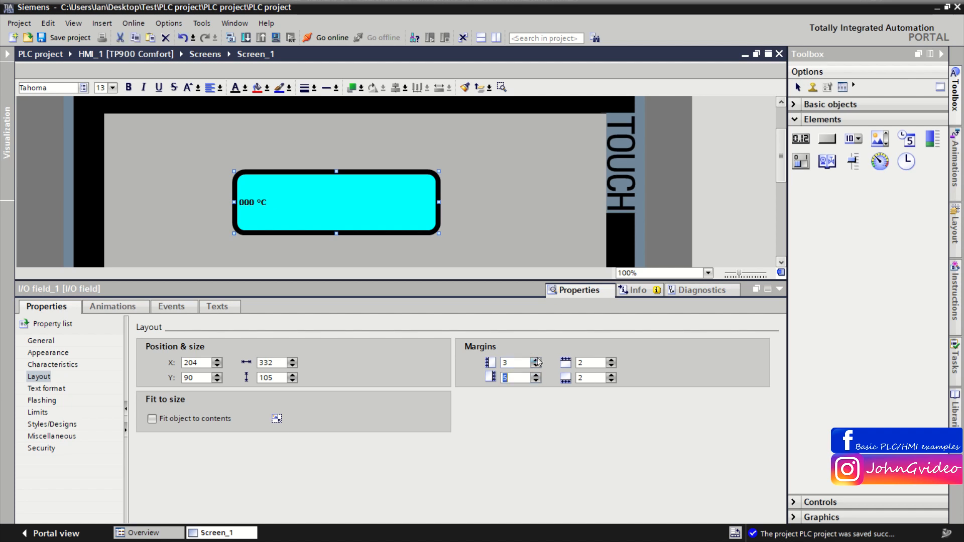
{"action": "left_click", "coordinate": [536, 366]}
{"action": "left_click", "coordinate": [536, 361]}
{"action": "left_click", "coordinate": [536, 360]}
{"action": "left_click", "coordinate": [535, 360]}
{"action": "left_click", "coordinate": [535, 360]}
{"action": "left_click", "coordinate": [536, 362]}
{"action": "left_click", "coordinate": [536, 361]}
{"action": "left_click", "coordinate": [536, 362]}
{"action": "left_click", "coordinate": [536, 375]}
{"action": "left_click", "coordinate": [536, 376]}
{"action": "left_click", "coordinate": [536, 375]}
{"action": "left_click", "coordinate": [536, 375]}
Step: Try larger top and bottom margins for the I/O field's text
{"action": "left_click", "coordinate": [611, 360]}
{"action": "left_click", "coordinate": [611, 360]}
{"action": "left_click", "coordinate": [611, 360]}
{"action": "left_click", "coordinate": [610, 360]}
{"action": "left_click", "coordinate": [610, 376]}
{"action": "left_click", "coordinate": [610, 375]}
{"action": "left_click", "coordinate": [611, 376]}
{"action": "left_click", "coordinate": [610, 376]}
{"action": "left_click", "coordinate": [610, 375]}
Step: Reset the I/O field's margins to 3 for left and 2 for right, top and bottom
{"action": "type", "text": "2"}
{"action": "left_click", "coordinate": [611, 365]}
{"action": "type", "text": "2"}
{"action": "double_click", "coordinate": [512, 377]}
{"action": "type", "text": "2"}
{"action": "double_click", "coordinate": [506, 362]}
{"action": "type", "text": "3"}
{"action": "left_click", "coordinate": [522, 377]}
Step: Set the I/O field's font size to 32 in its text format settings
{"action": "left_click", "coordinate": [52, 389]}
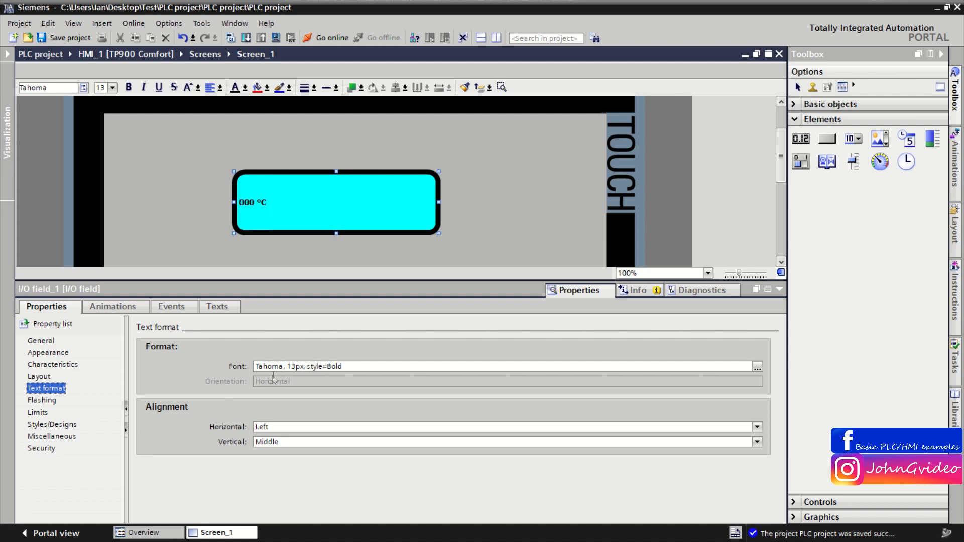
{"action": "left_click", "coordinate": [757, 368]}
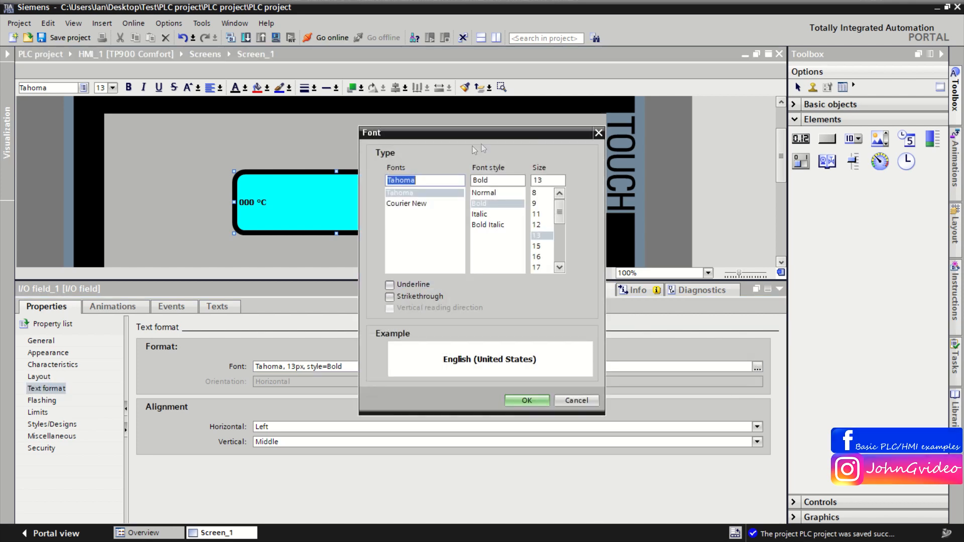
{"action": "left_click_drag", "start_coordinate": [559, 216], "coordinate": [564, 237]}
{"action": "left_click", "coordinate": [537, 267]}
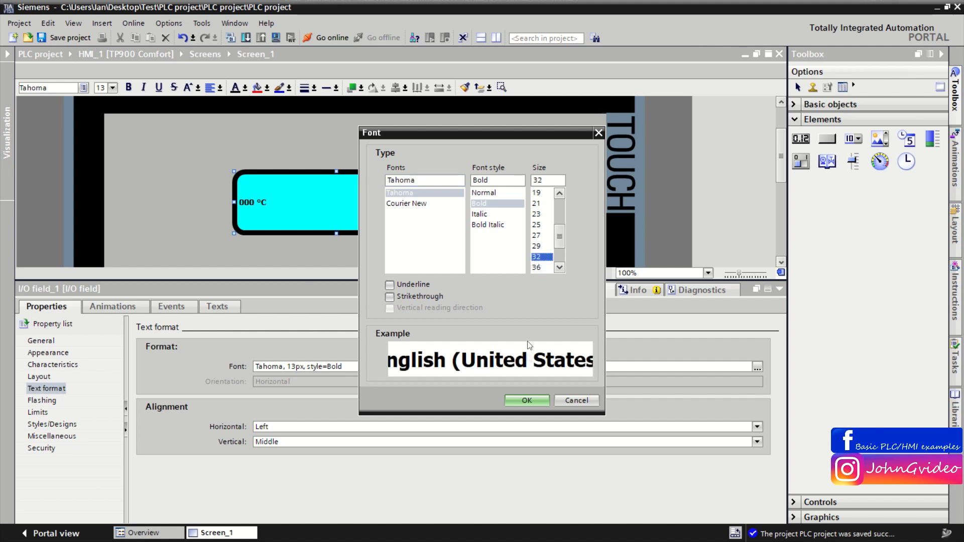
{"action": "left_click", "coordinate": [522, 402]}
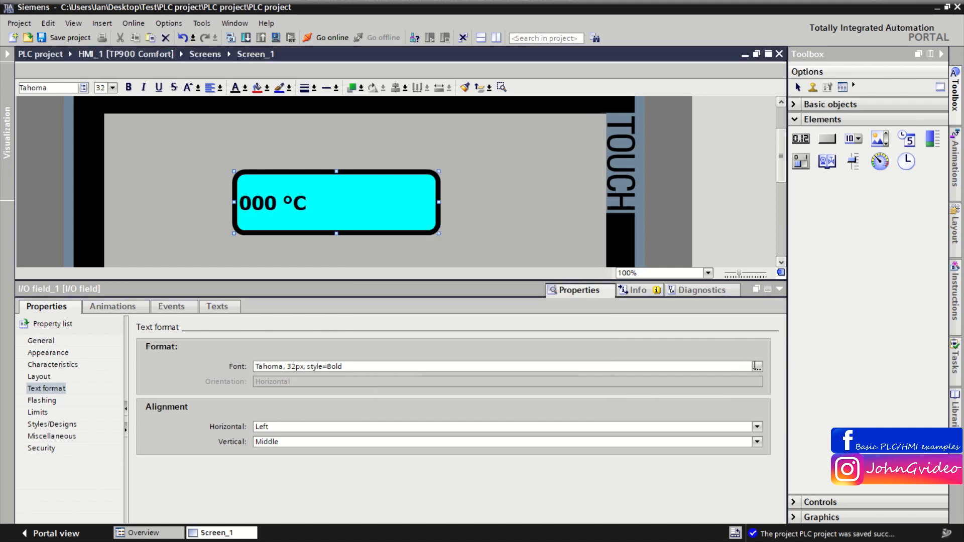
Step: Set the I/O field's font size to 48, keeping Tahoma Bold
{"action": "left_click", "coordinate": [757, 367]}
{"action": "left_click_drag", "start_coordinate": [560, 238], "coordinate": [559, 252]}
{"action": "left_click", "coordinate": [538, 247]}
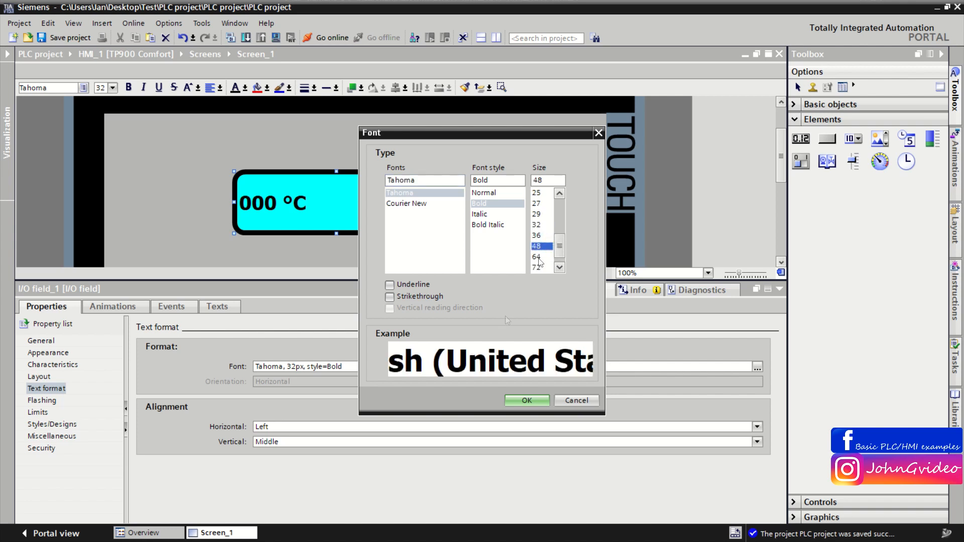
{"action": "left_click", "coordinate": [525, 401]}
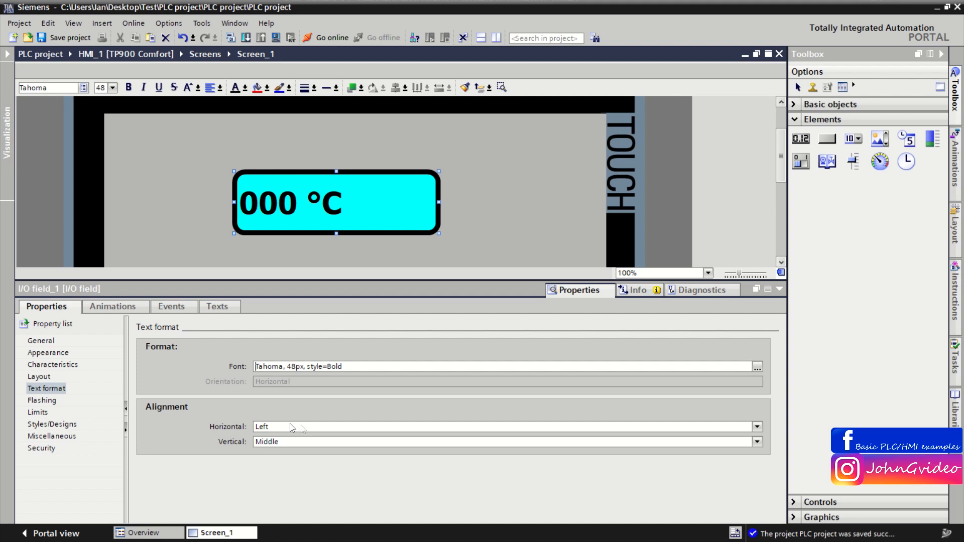
Step: Try the Right and Left horizontal alignments for the I/O field's text and set it to Centered
{"action": "left_click", "coordinate": [303, 428]}
{"action": "left_click", "coordinate": [278, 450]}
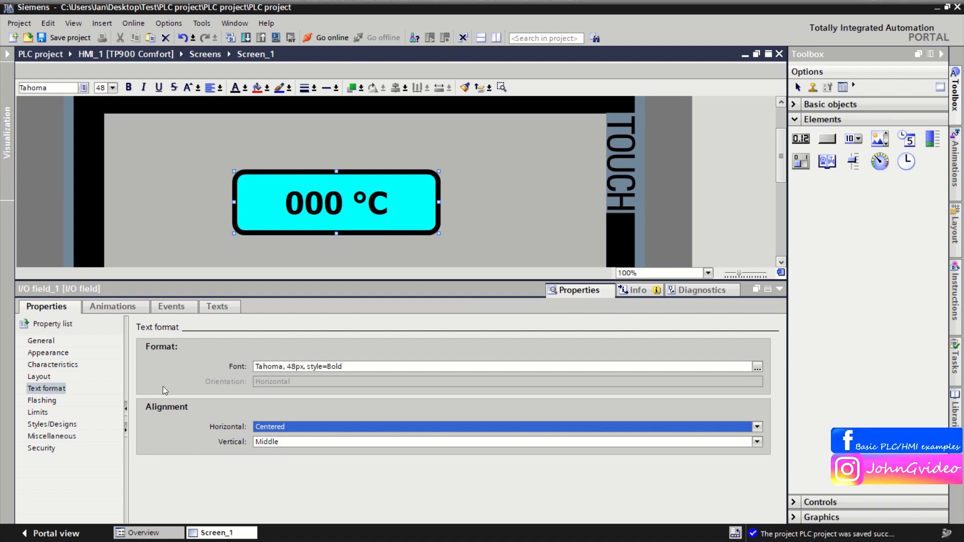
{"action": "left_click", "coordinate": [757, 427]}
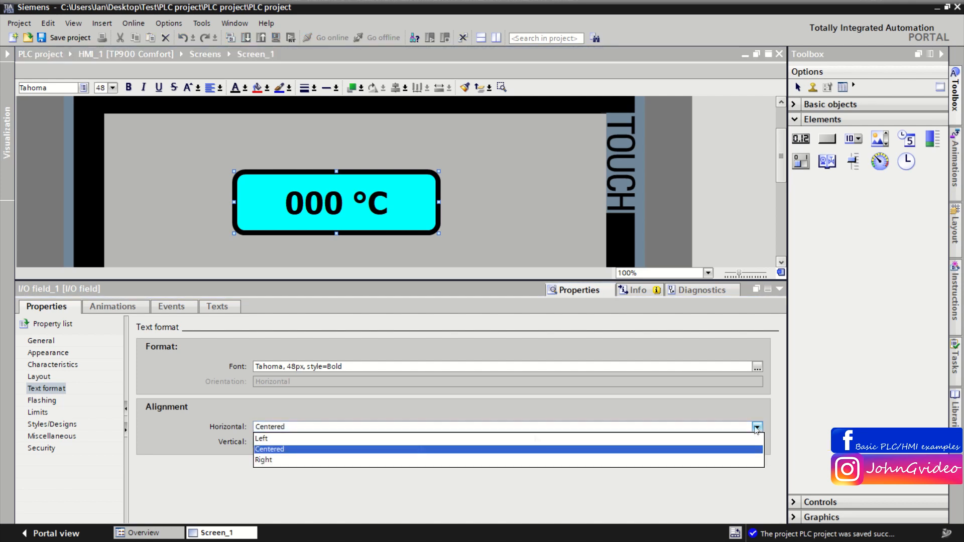
{"action": "left_click", "coordinate": [269, 459]}
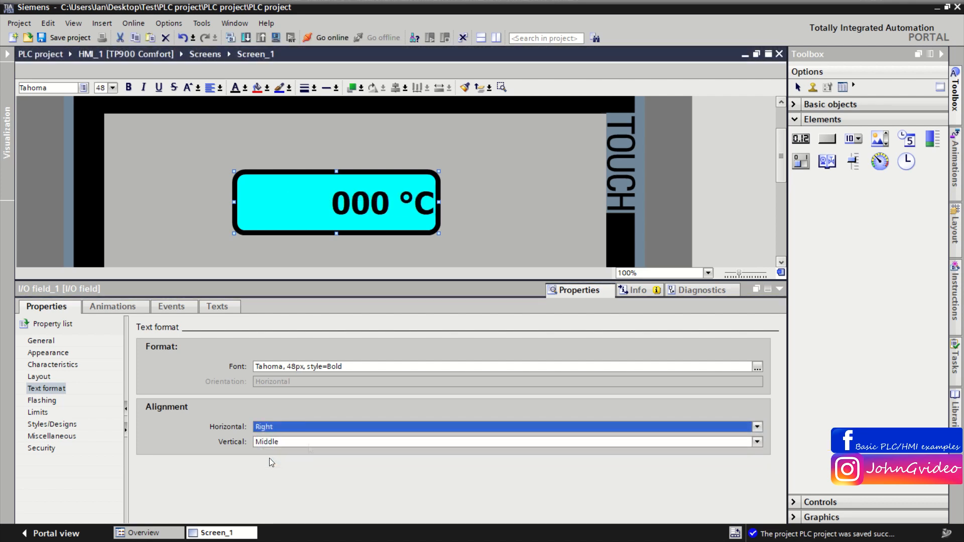
{"action": "left_click", "coordinate": [758, 426]}
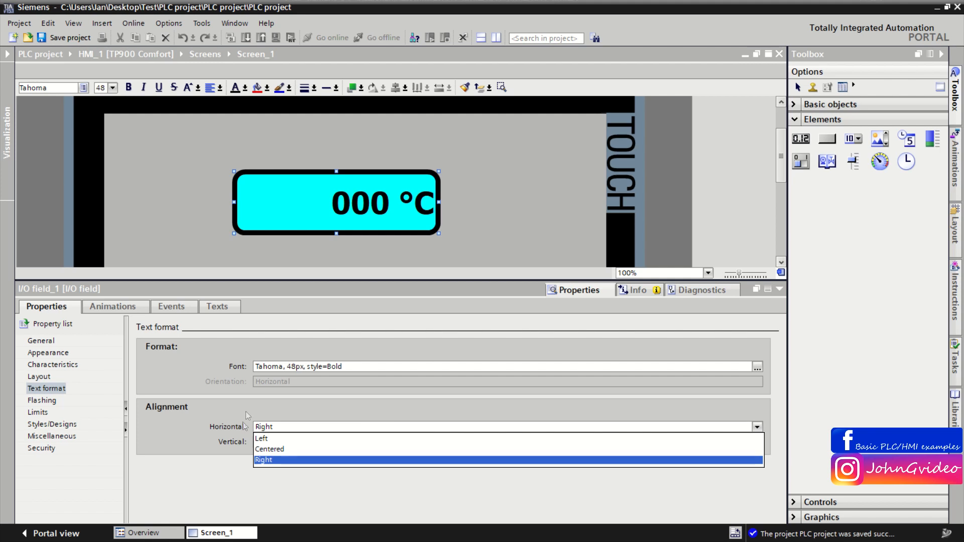
{"action": "left_click", "coordinate": [266, 438]}
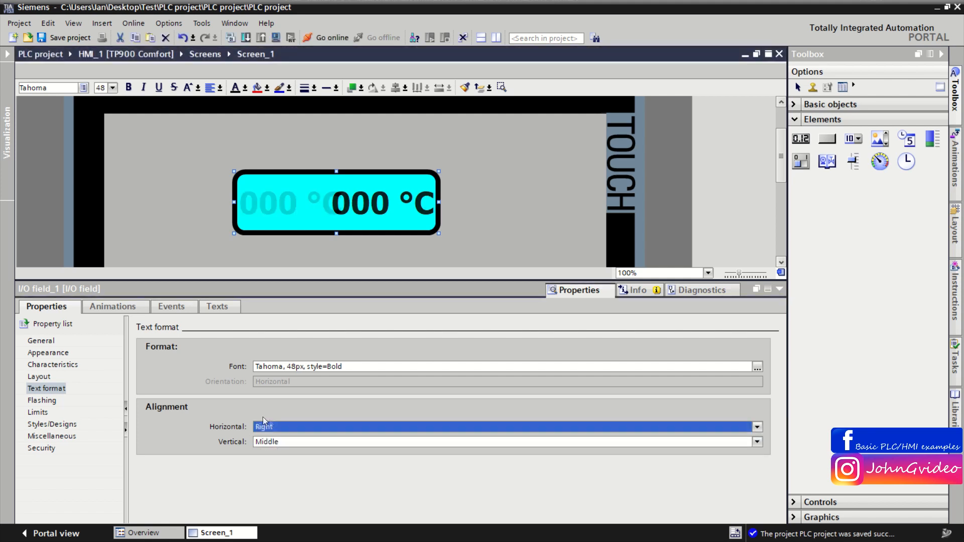
{"action": "left_click", "coordinate": [294, 427]}
{"action": "left_click", "coordinate": [276, 448]}
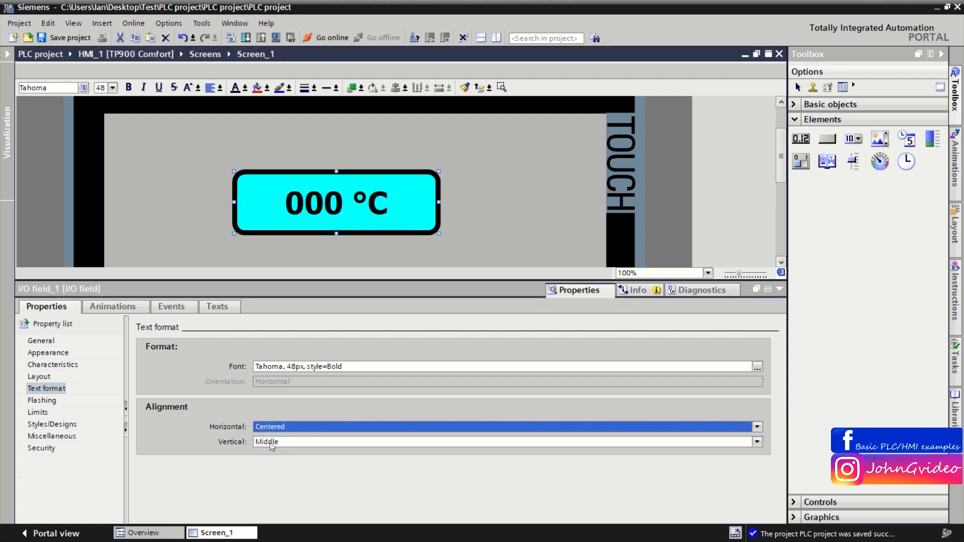
Step: Try the Top and Down vertical alignments for the I/O field's text and return it to Middle
{"action": "left_click", "coordinate": [299, 442]}
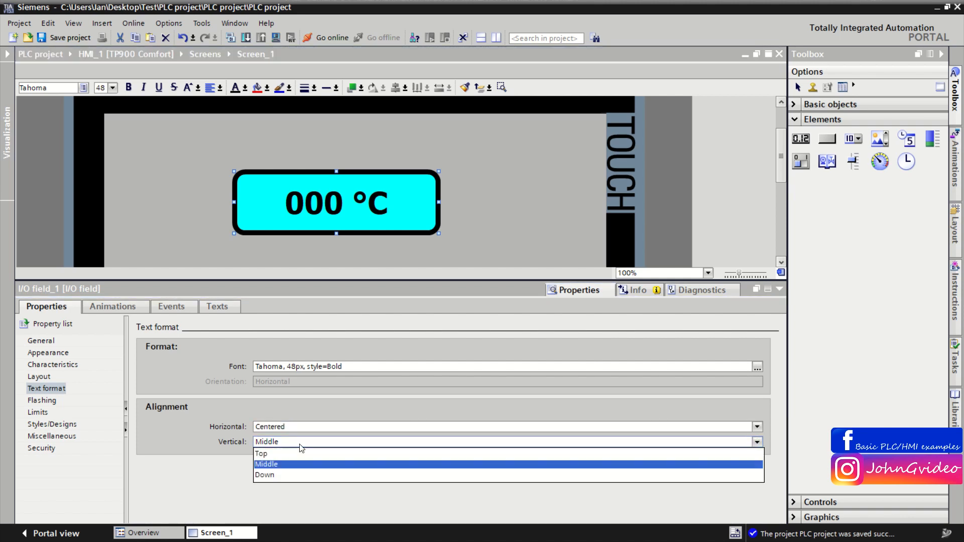
{"action": "left_click", "coordinate": [264, 455]}
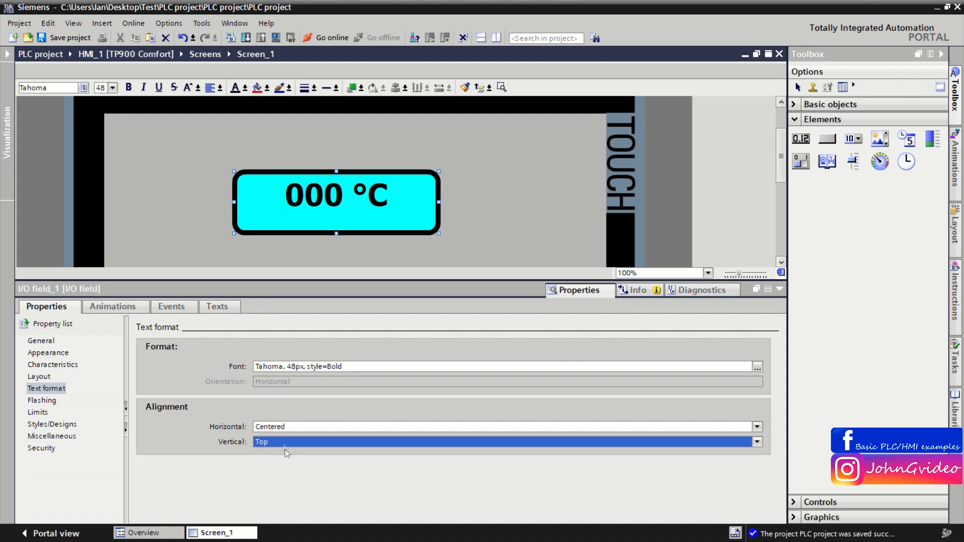
{"action": "left_click", "coordinate": [285, 445]}
{"action": "left_click", "coordinate": [274, 474]}
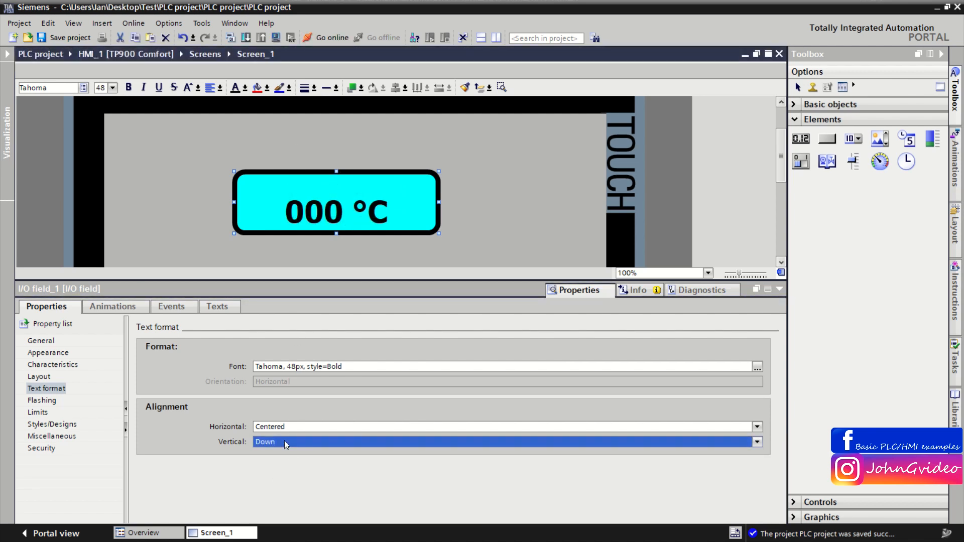
{"action": "left_click", "coordinate": [284, 443]}
{"action": "left_click", "coordinate": [264, 465]}
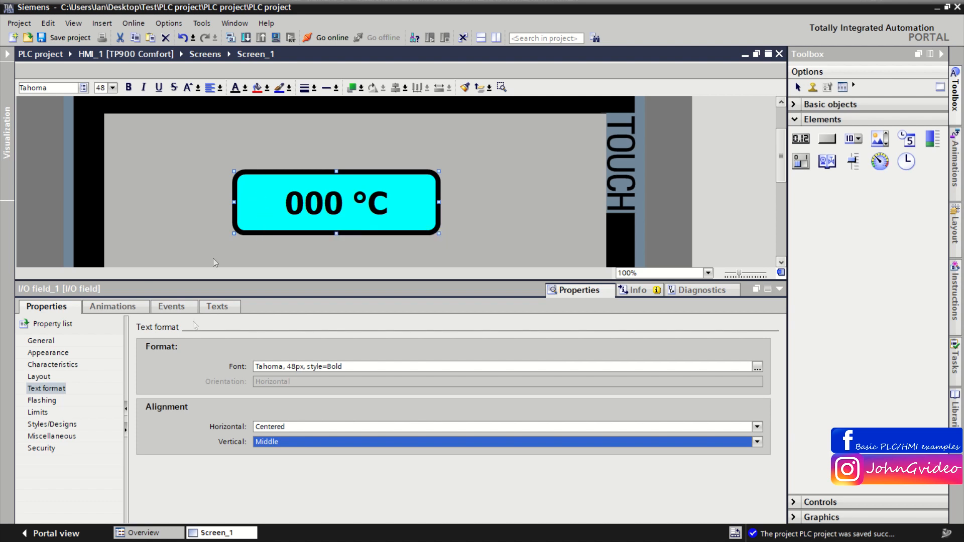
Step: Examine the I/O field's flashing types and limit violation option, and check its linked tag in the general properties
{"action": "left_click", "coordinate": [41, 401]}
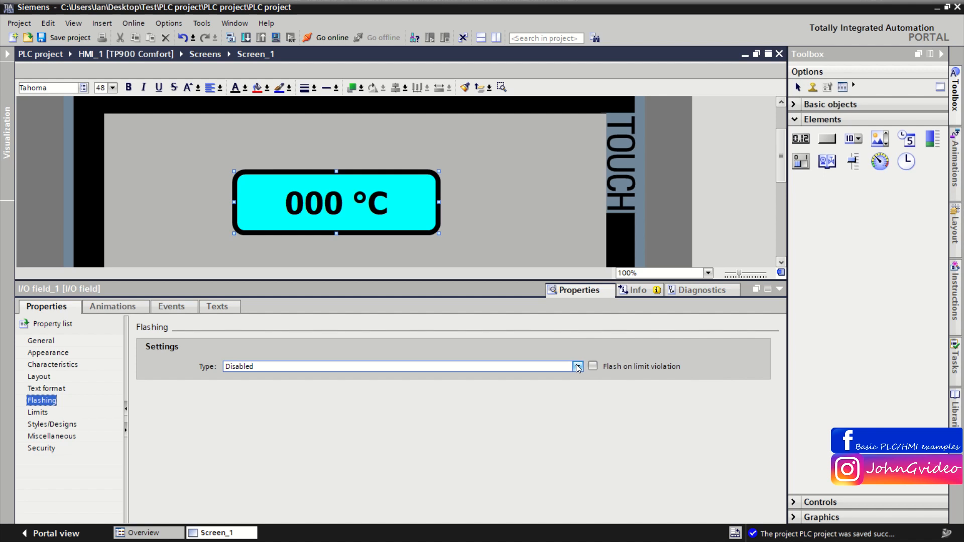
{"action": "left_click", "coordinate": [284, 366]}
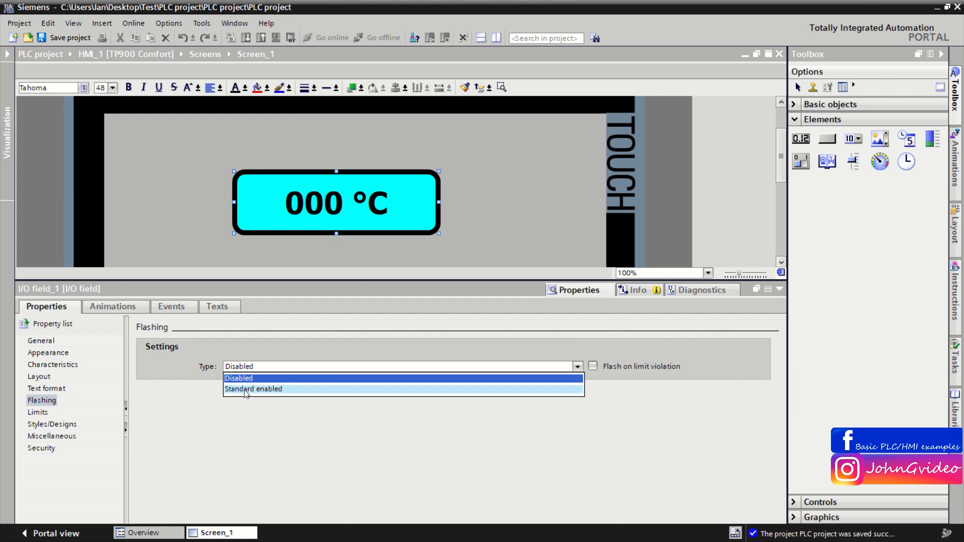
{"action": "left_click", "coordinate": [614, 468]}
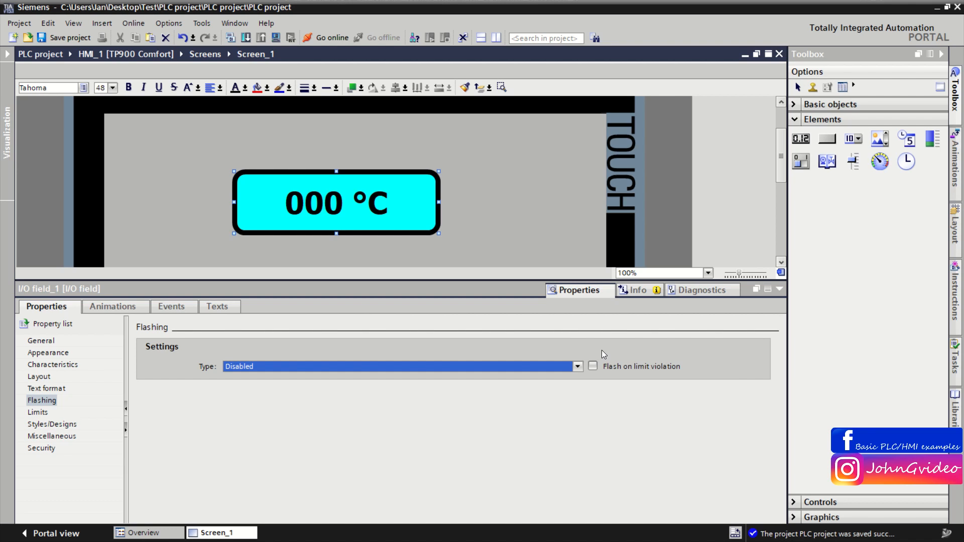
{"action": "left_click", "coordinate": [31, 342]}
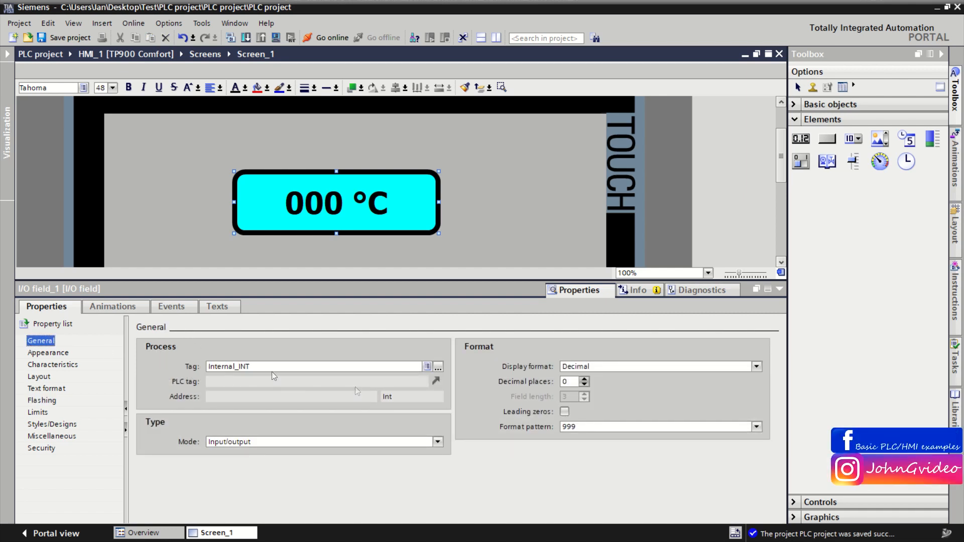
{"action": "left_click", "coordinate": [45, 411]}
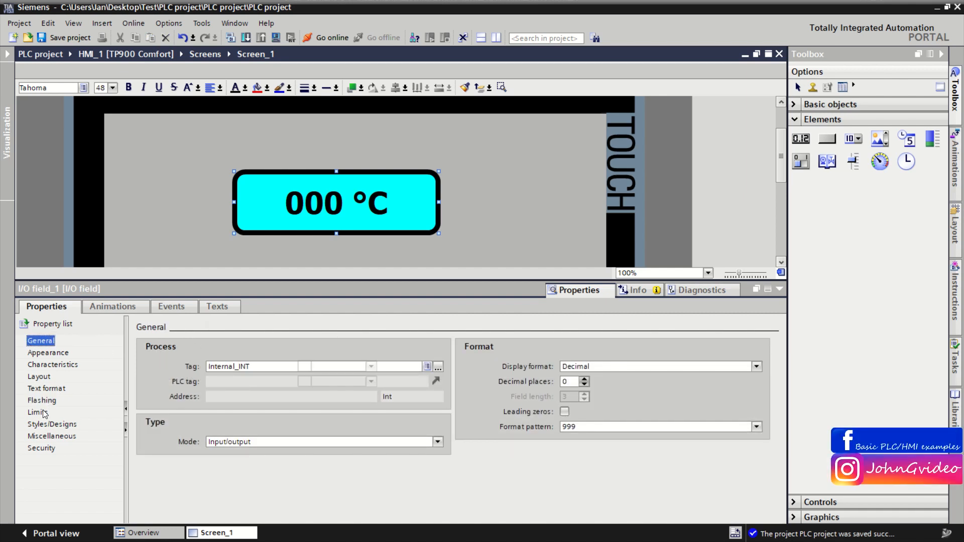
{"action": "left_click", "coordinate": [46, 402]}
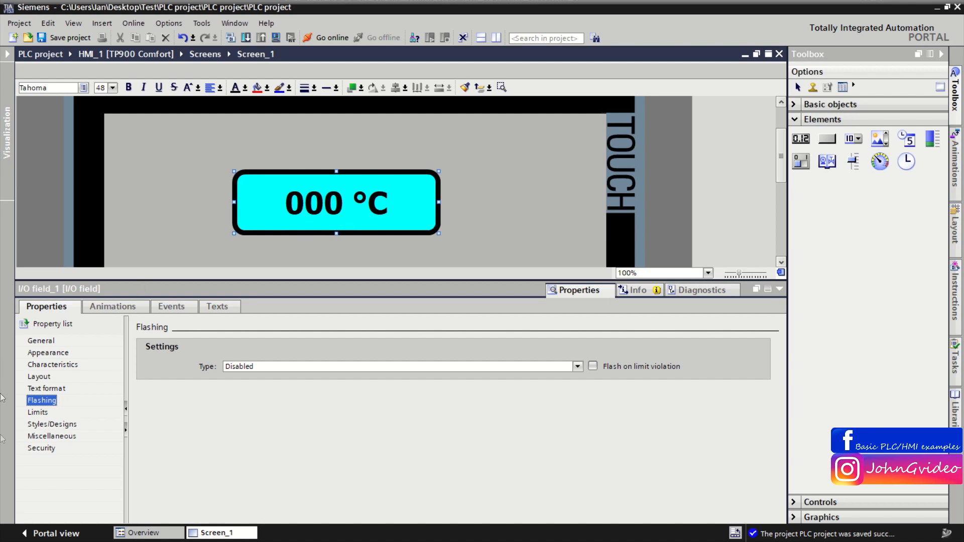
Step: Examine the colors assigned to high and low limit violations and compare with the flashing settings
{"action": "left_click", "coordinate": [29, 412]}
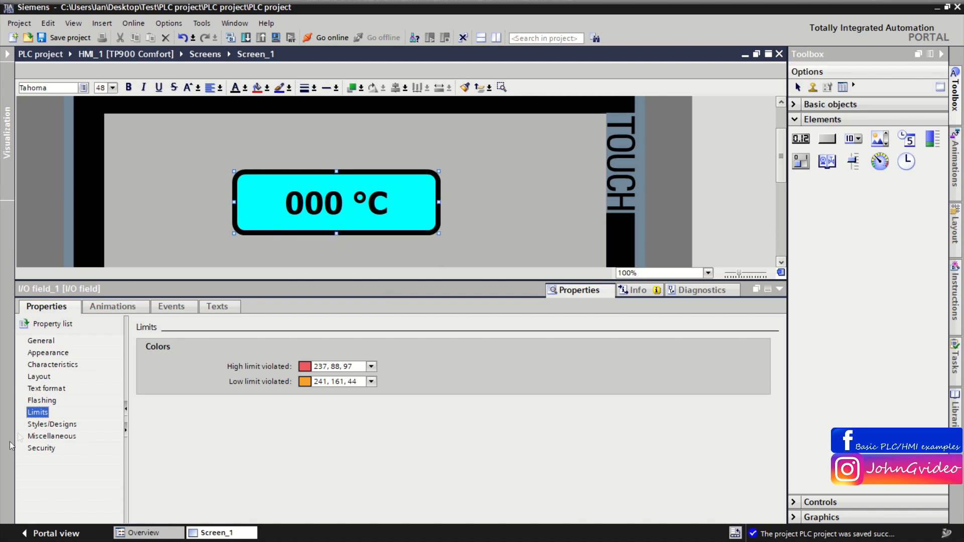
{"action": "left_click", "coordinate": [42, 402]}
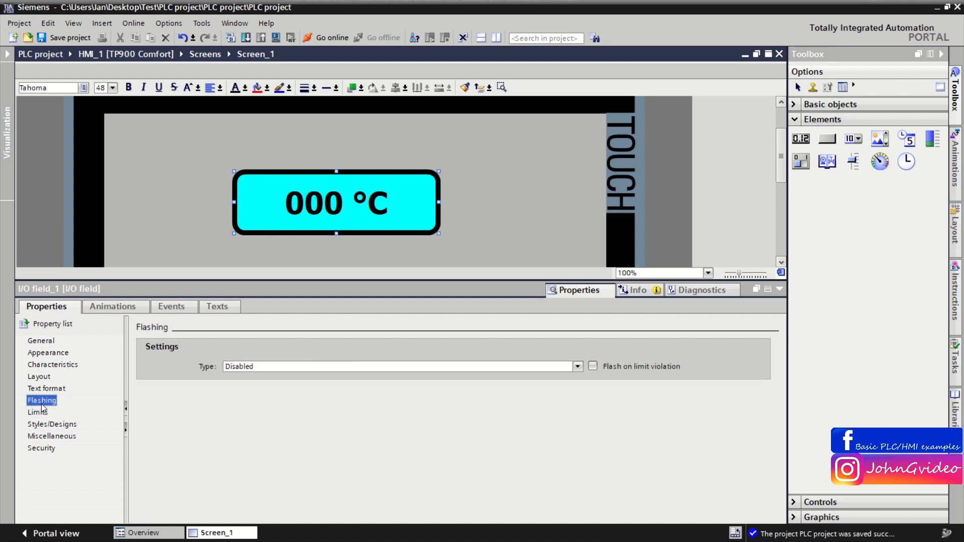
{"action": "left_click", "coordinate": [43, 413]}
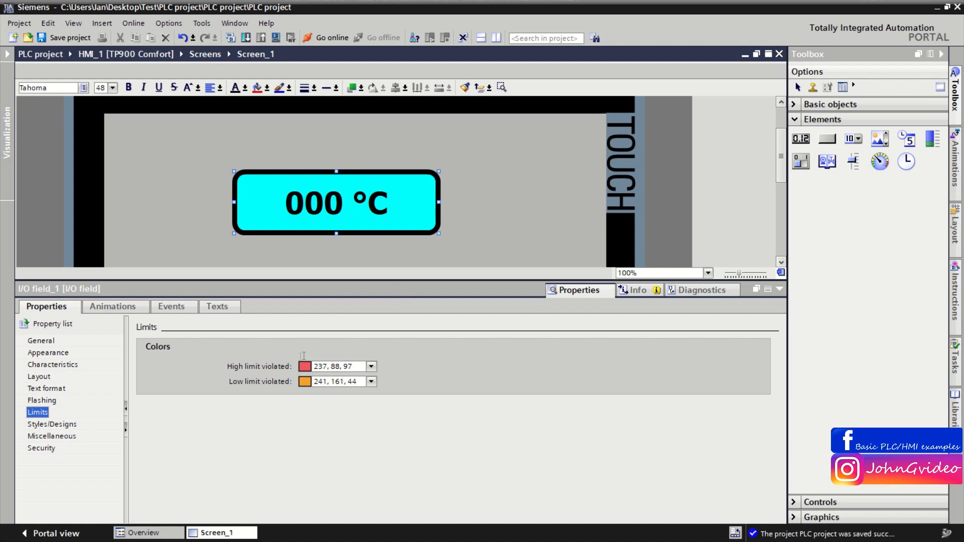
{"action": "left_click_drag", "start_coordinate": [358, 368], "coordinate": [303, 369]}
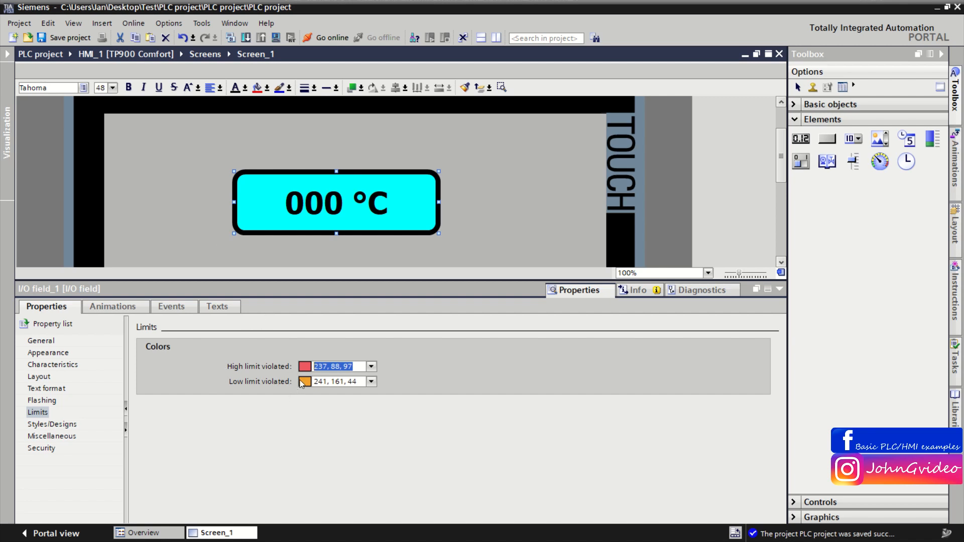
{"action": "left_click", "coordinate": [336, 382]}
{"action": "left_click_drag", "start_coordinate": [353, 383], "coordinate": [299, 381]}
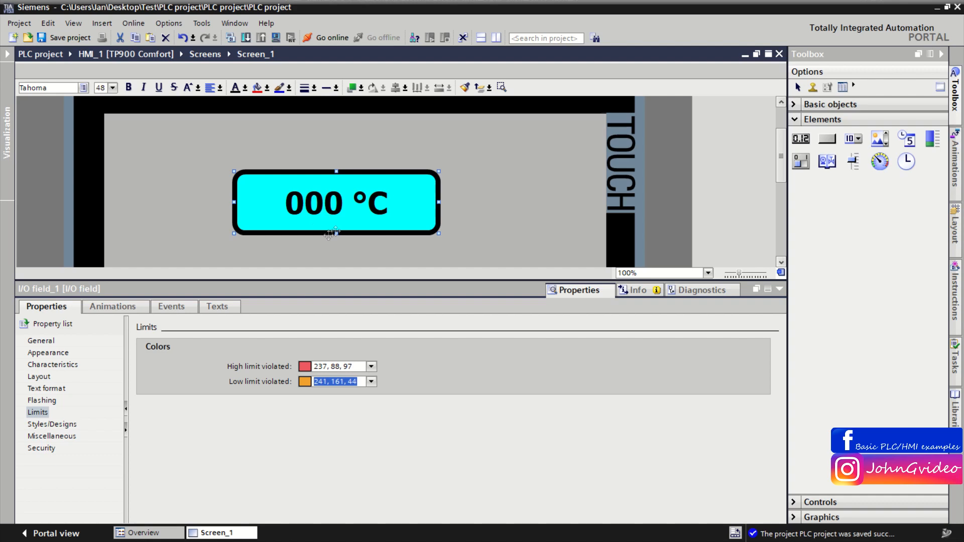
Step: Examine the range and start value settings of the Internal_INT tag in the default tag table, and close the table
{"action": "left_click", "coordinate": [7, 55]}
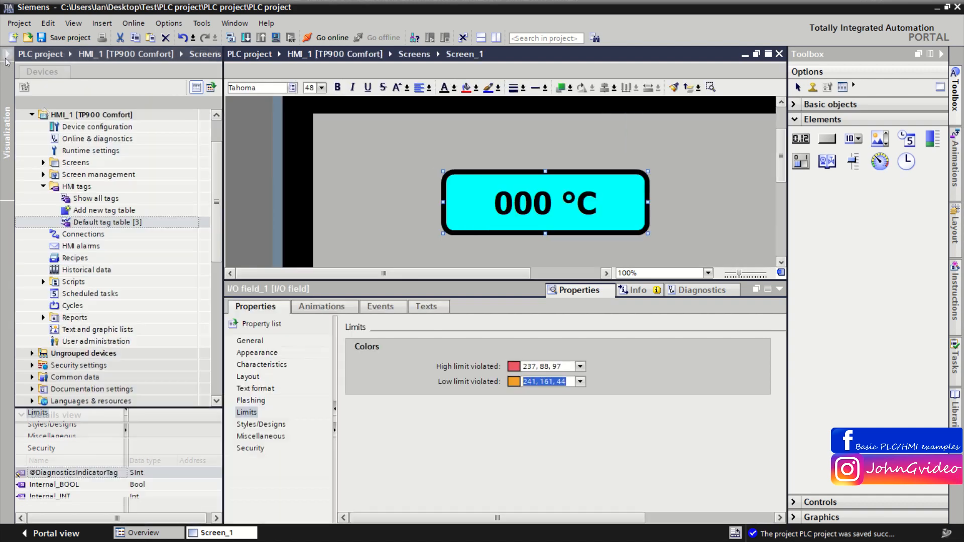
{"action": "left_click", "coordinate": [108, 224]}
{"action": "double_click", "coordinate": [109, 224]}
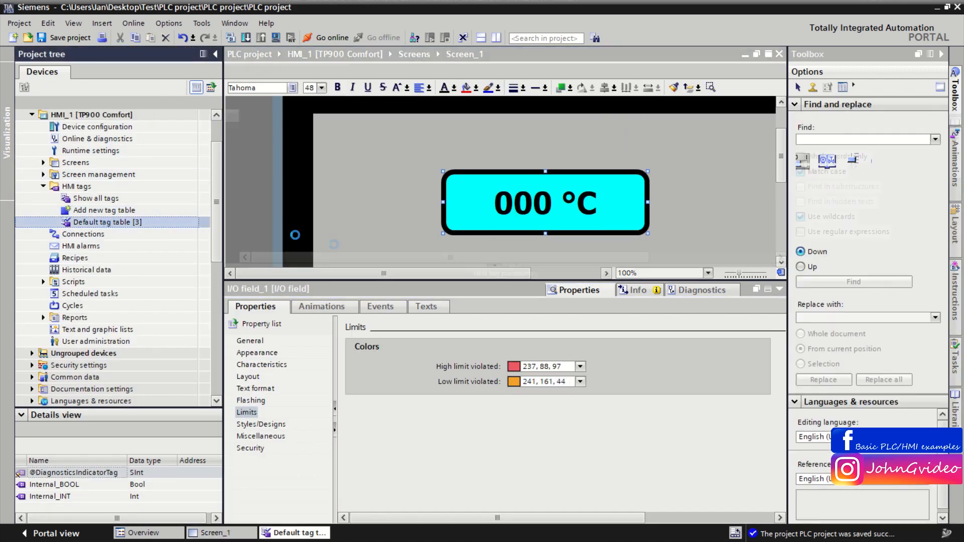
{"action": "left_click", "coordinate": [291, 140]}
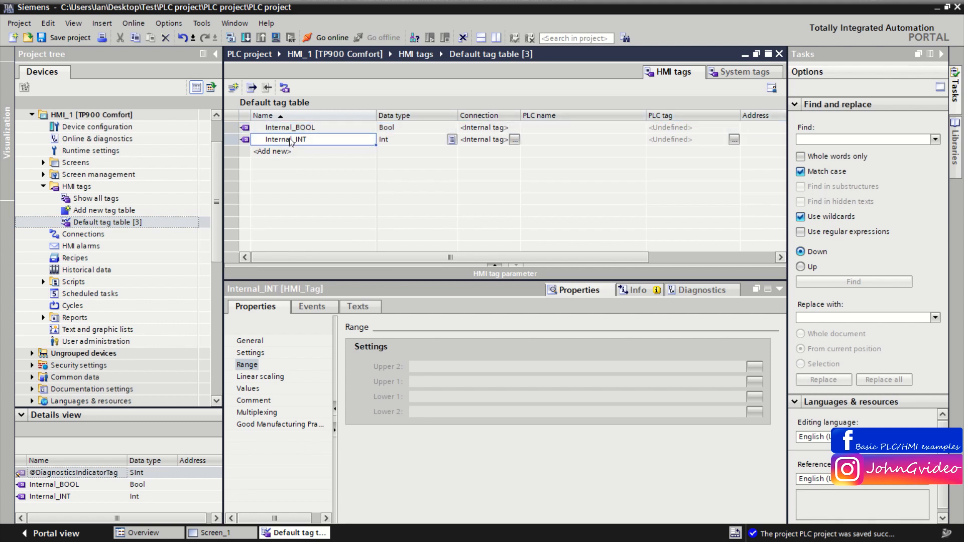
{"action": "left_click", "coordinate": [250, 139]}
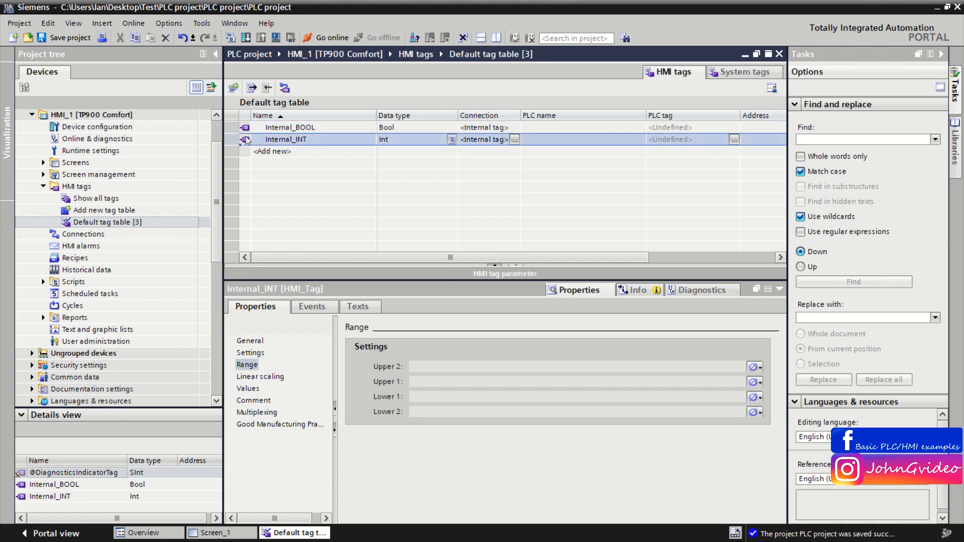
{"action": "left_click", "coordinate": [247, 365]}
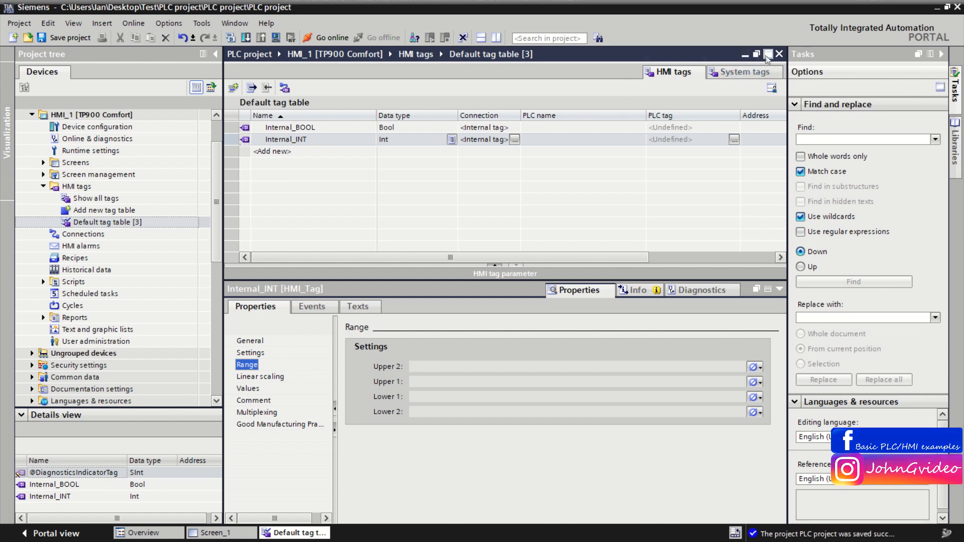
{"action": "left_click", "coordinate": [249, 388]}
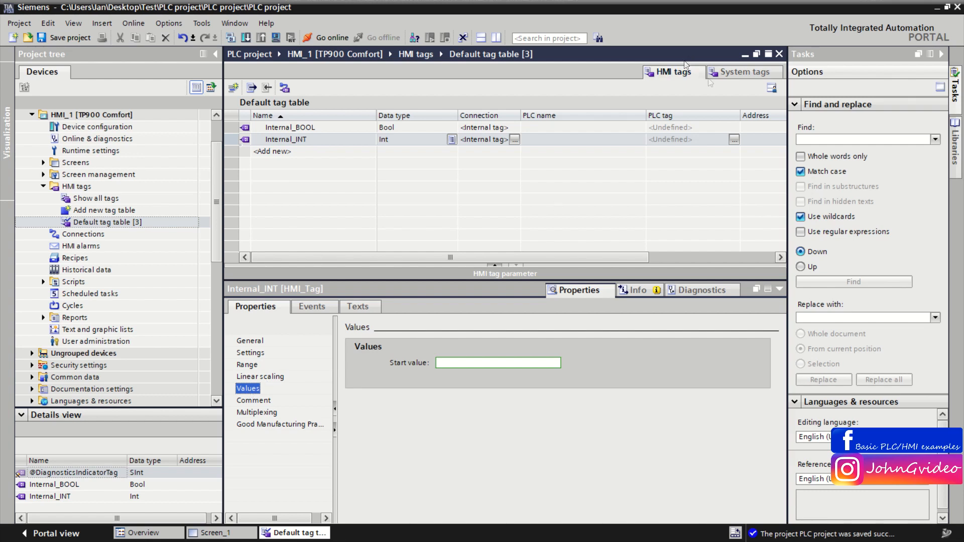
{"action": "left_click", "coordinate": [778, 54]}
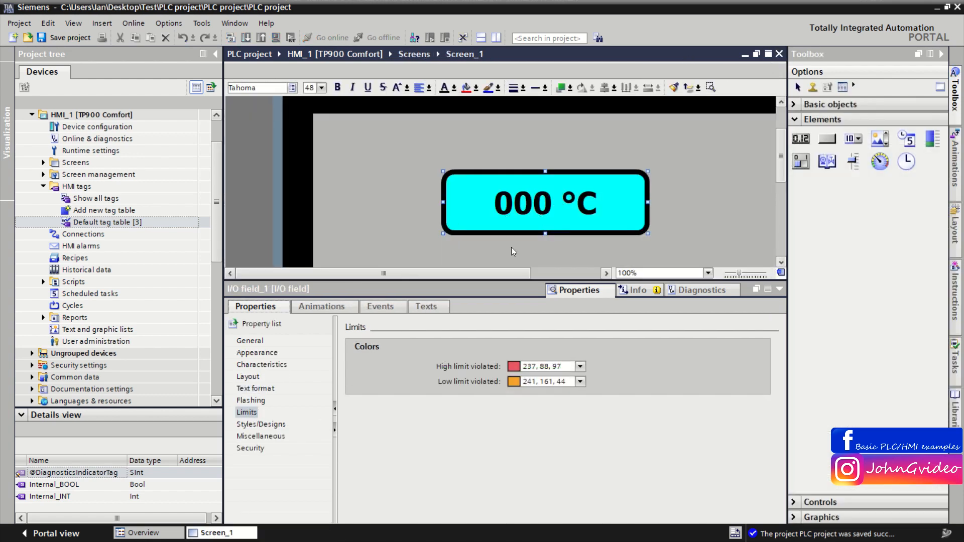
Step: Check the I/O field's style and design settings and rename the object as Temperatu_IO_Field
{"action": "left_click", "coordinate": [259, 424]}
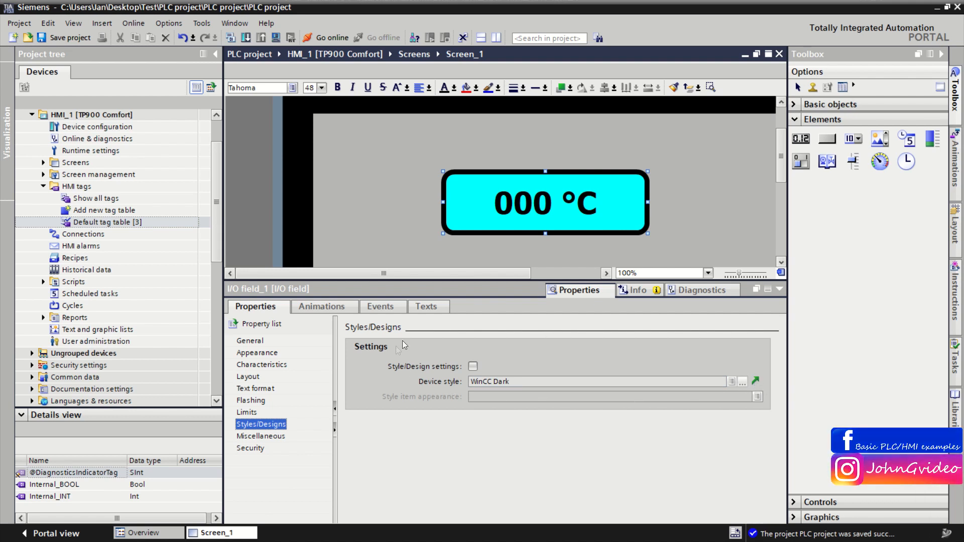
{"action": "left_click", "coordinate": [259, 436]}
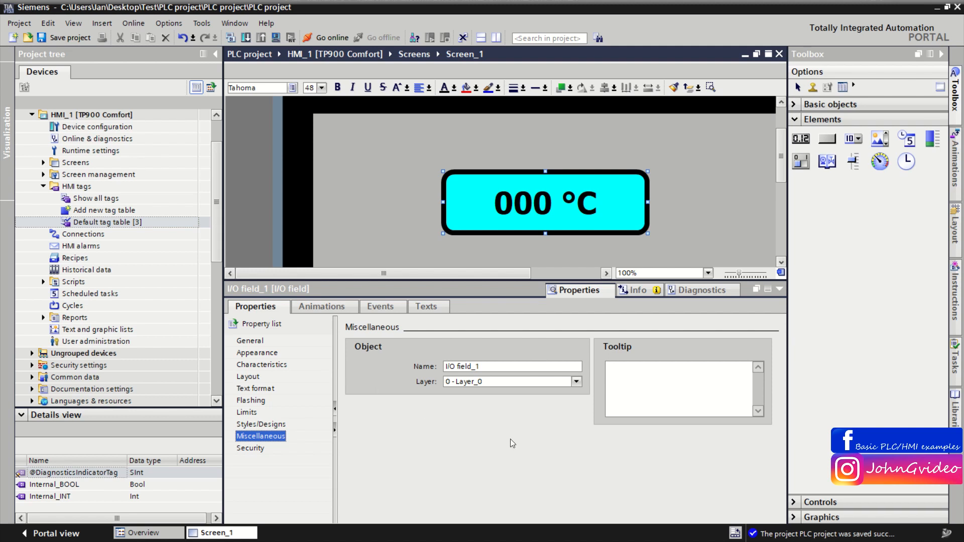
{"action": "left_click", "coordinate": [489, 367]}
{"action": "left_click", "coordinate": [489, 367]}
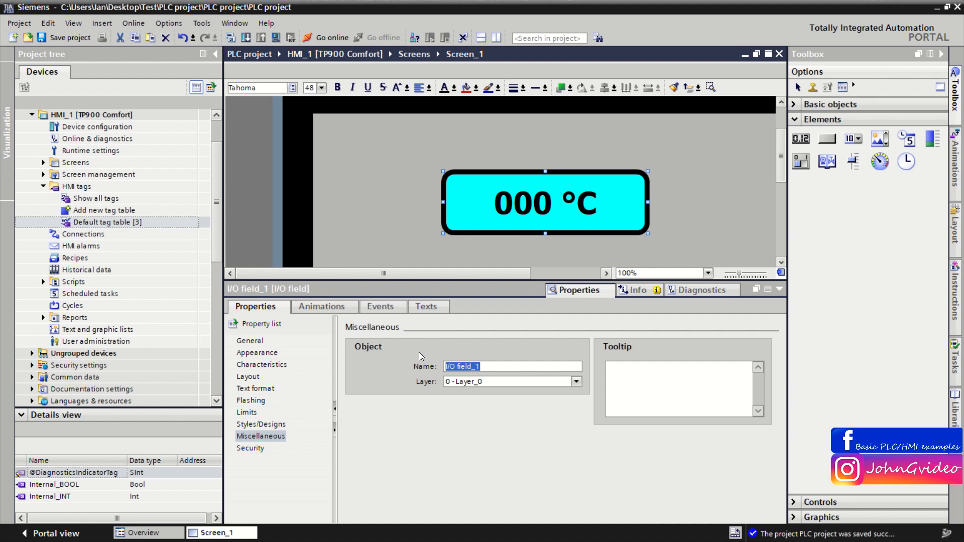
{"action": "type", "text": "My_"}
{"action": "key", "text": "BackSpace"}
{"action": "key", "text": "BackSpace"}
{"action": "key", "text": "BackSpace"}
{"action": "type", "text": "Temperatu_IOf"}
{"action": "key", "text": "BackSpace"}
{"action": "type", "text": "_Field"}
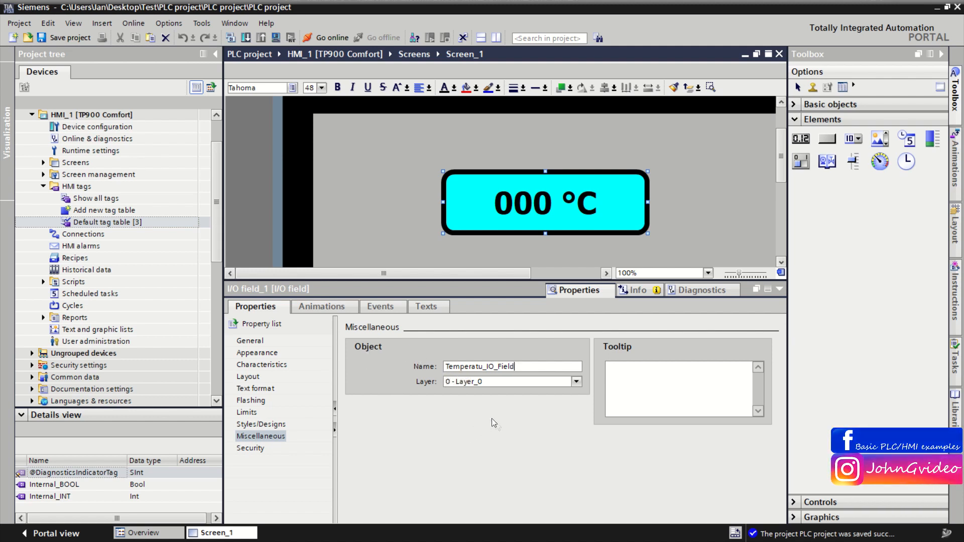
Step: Assign the I/O field to layer 1 - Layer_1 and enter the tooltip "This is temperatu of the oil"
{"action": "left_click", "coordinate": [572, 381]}
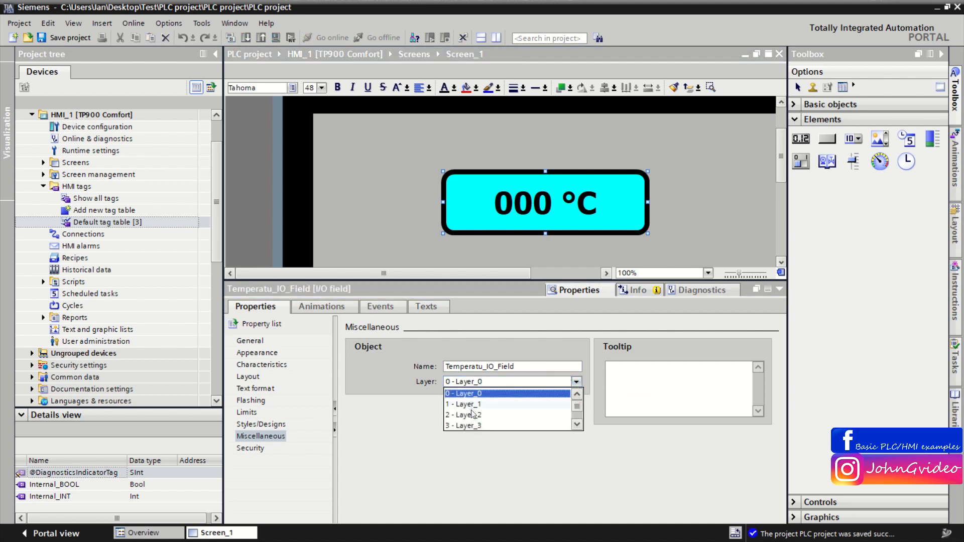
{"action": "left_click", "coordinate": [472, 404]}
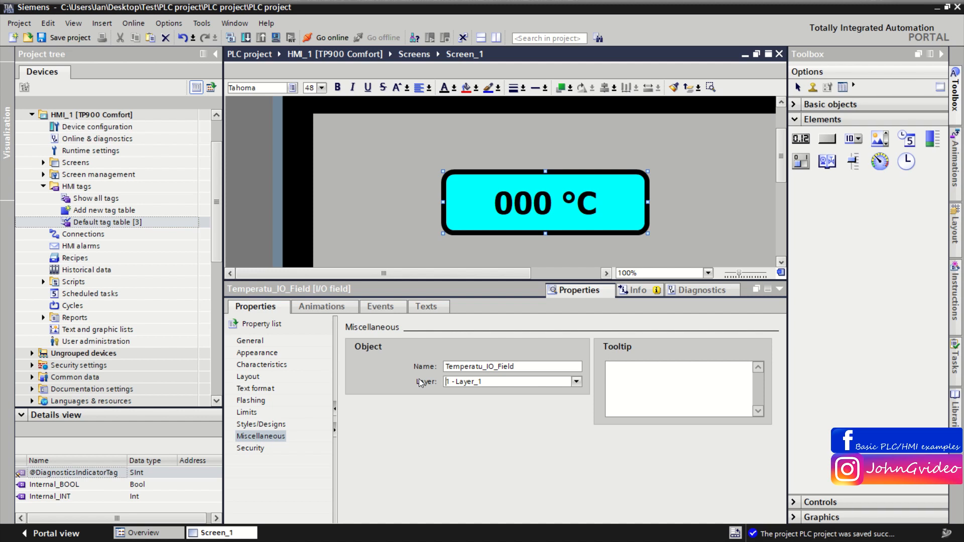
{"action": "left_click", "coordinate": [631, 390]}
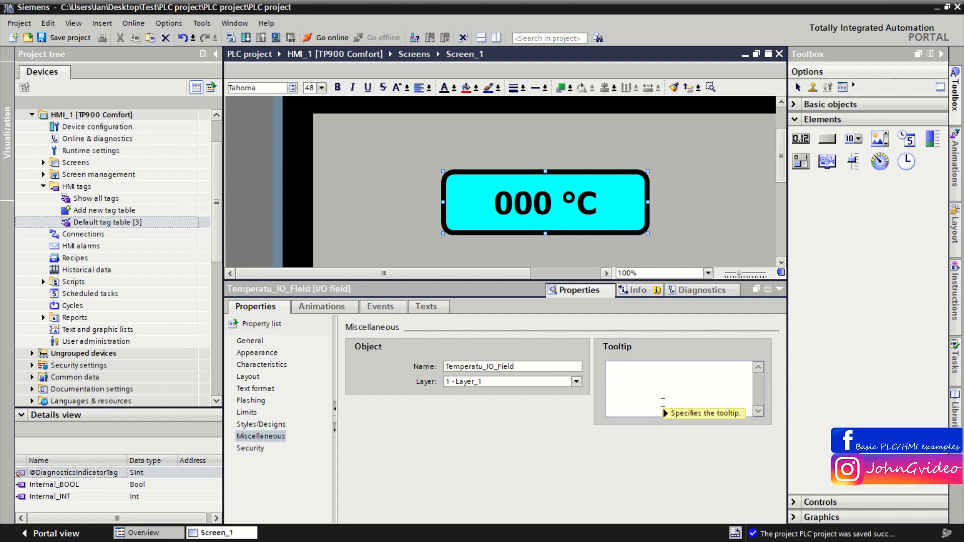
{"action": "mouse_move", "coordinate": [663, 402]}
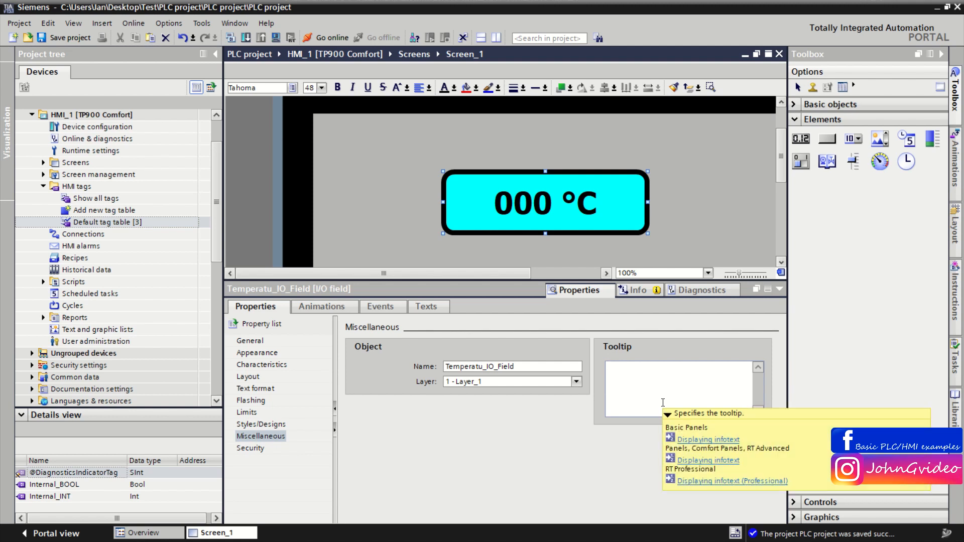
{"action": "type", "text": "This is temperatu "}
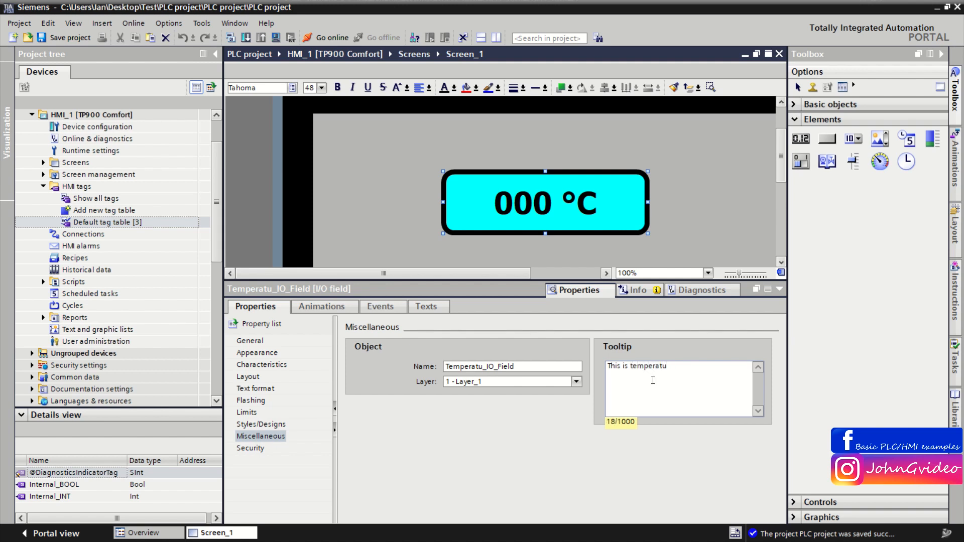
{"action": "type", "text": "of the oil"}
Step: Examine the I/O field's security settings and the authorizations available for it
{"action": "left_click", "coordinate": [249, 448]}
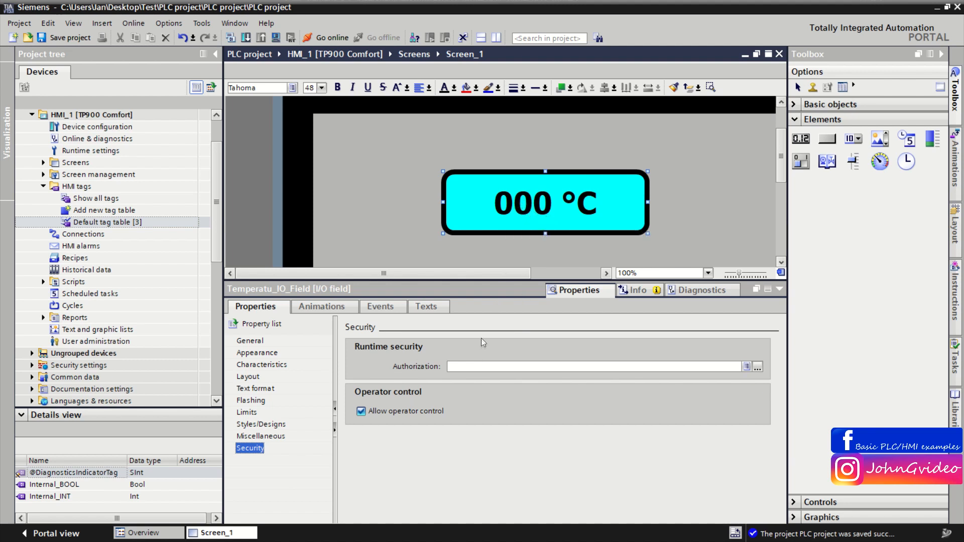
{"action": "left_click", "coordinate": [745, 367]}
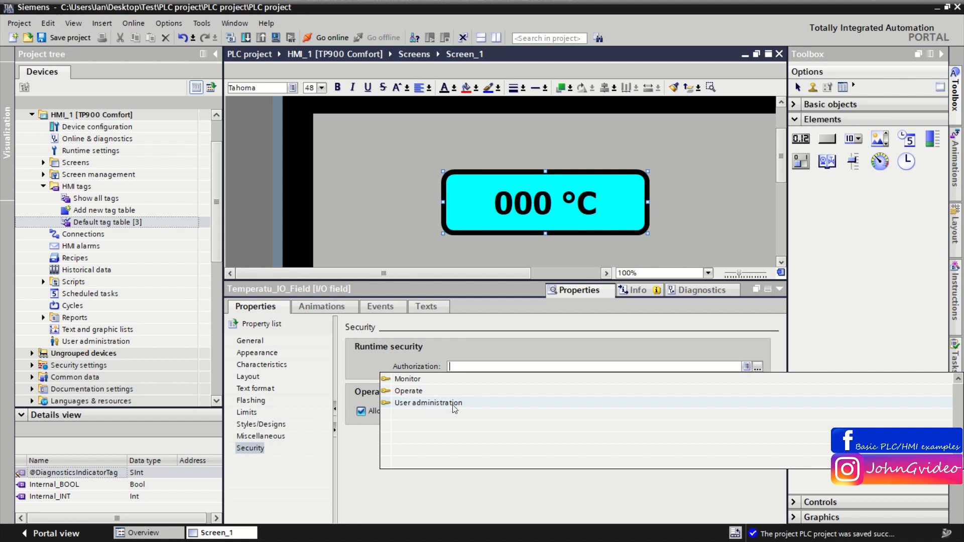
{"action": "left_click", "coordinate": [509, 331]}
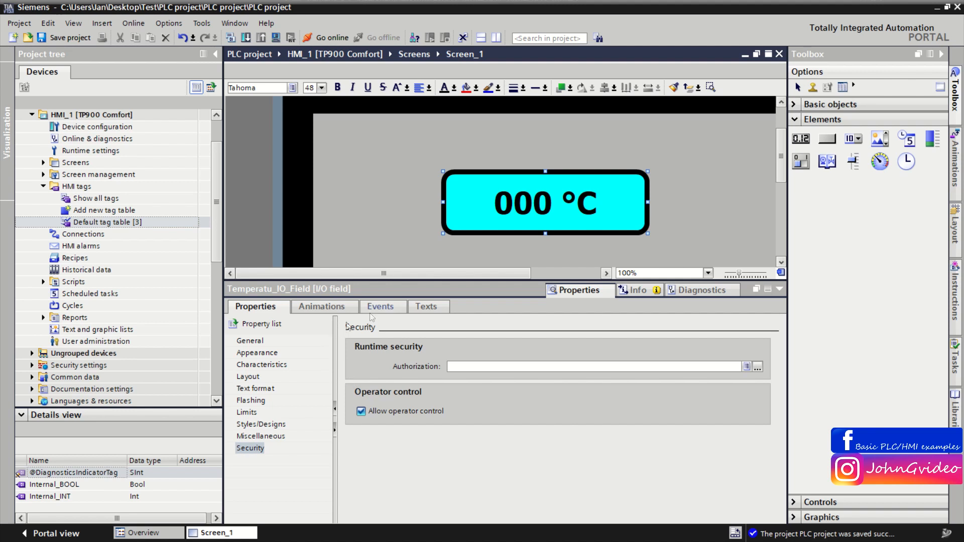
Step: Save the project and start the runtime simulation of HMI_1
{"action": "left_click", "coordinate": [778, 290]}
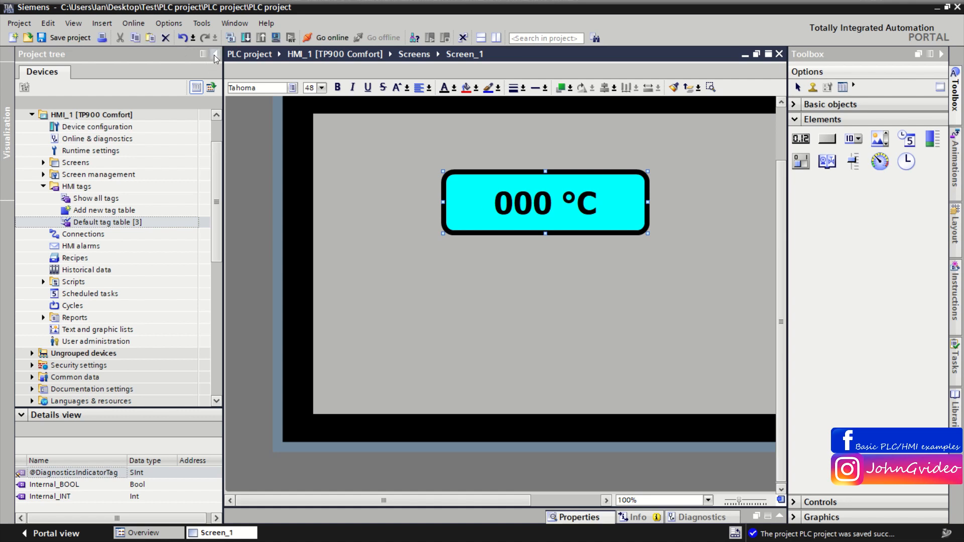
{"action": "left_click", "coordinate": [120, 114]}
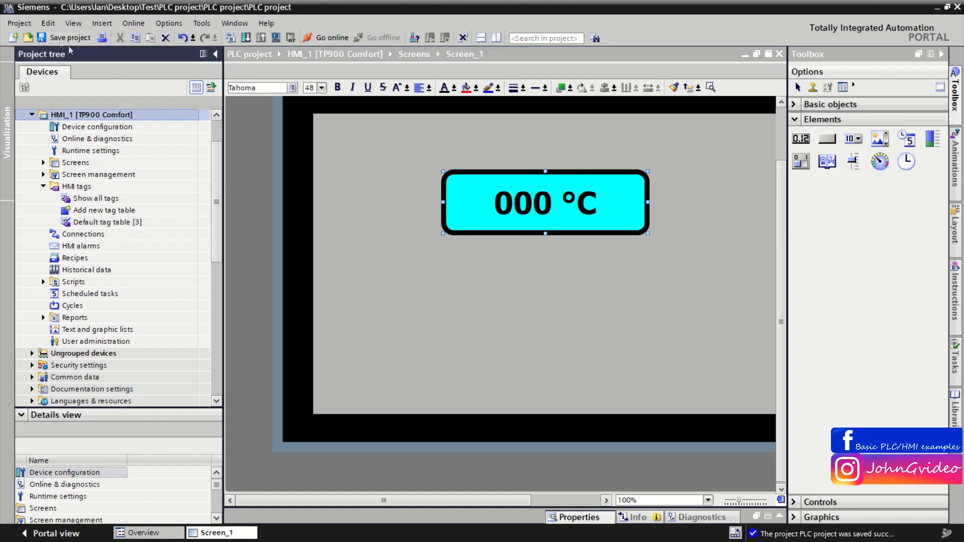
{"action": "left_click", "coordinate": [47, 35]}
{"action": "left_click", "coordinate": [282, 38]}
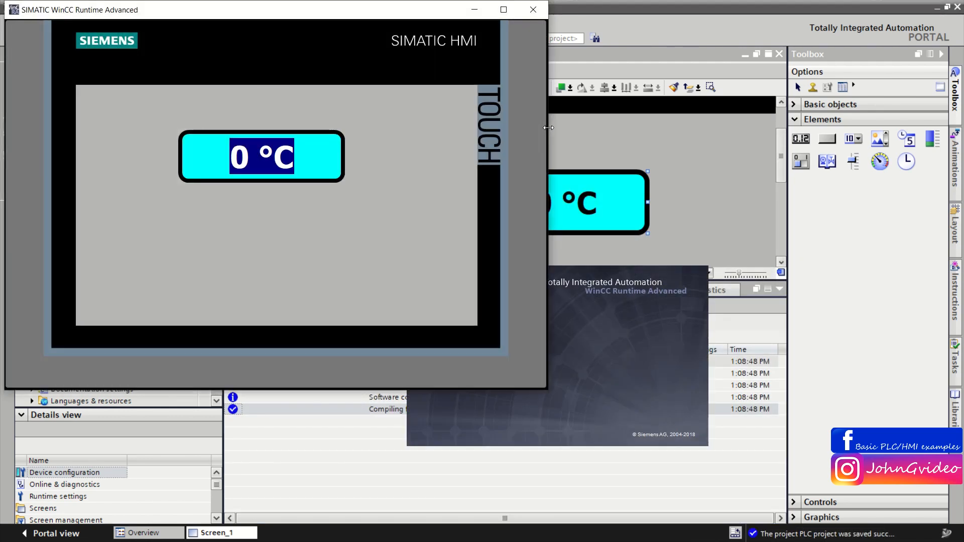
Step: Test the I/O field in the simulation with the values 50, 120, 50 and 25, and close the runtime
{"action": "left_click", "coordinate": [276, 159]}
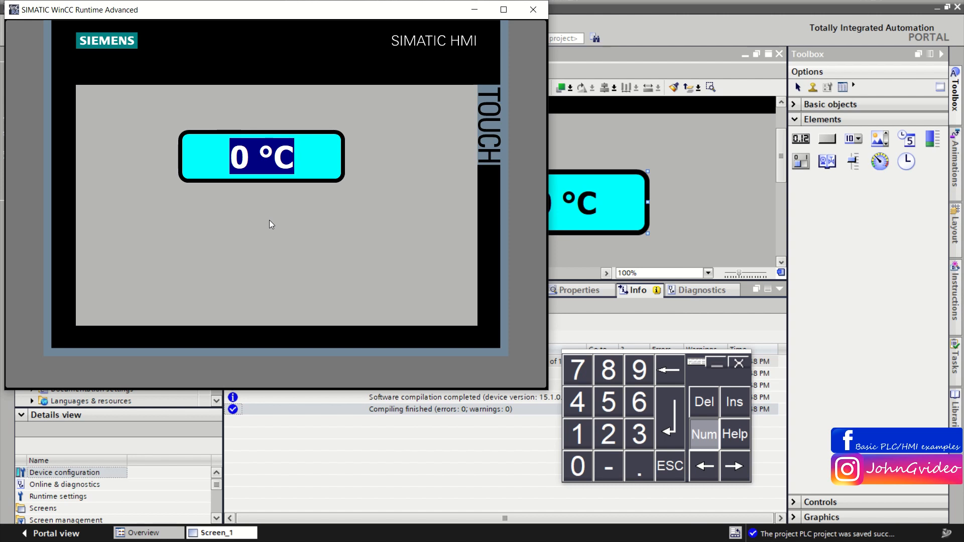
{"action": "type", "text": "50"}
{"action": "key", "text": "Return"}
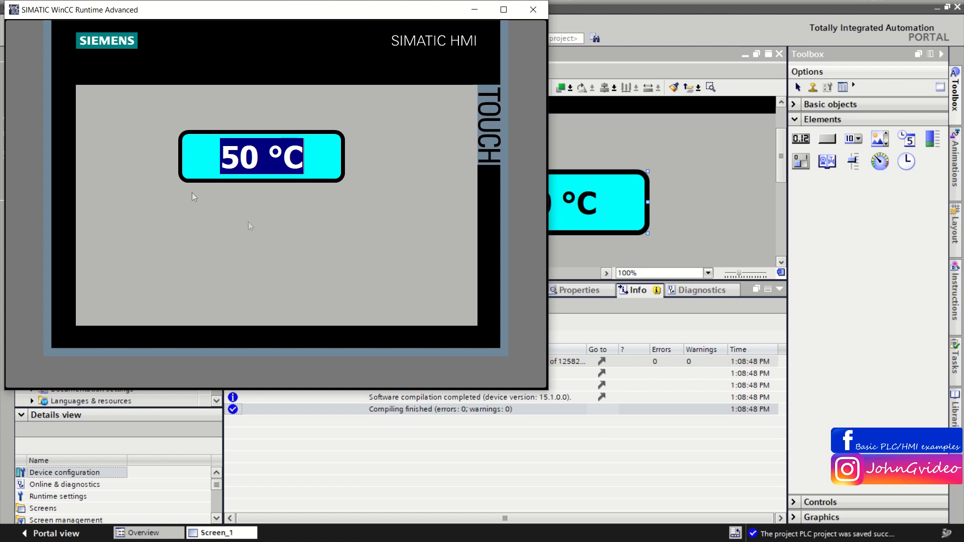
{"action": "left_click", "coordinate": [313, 168]}
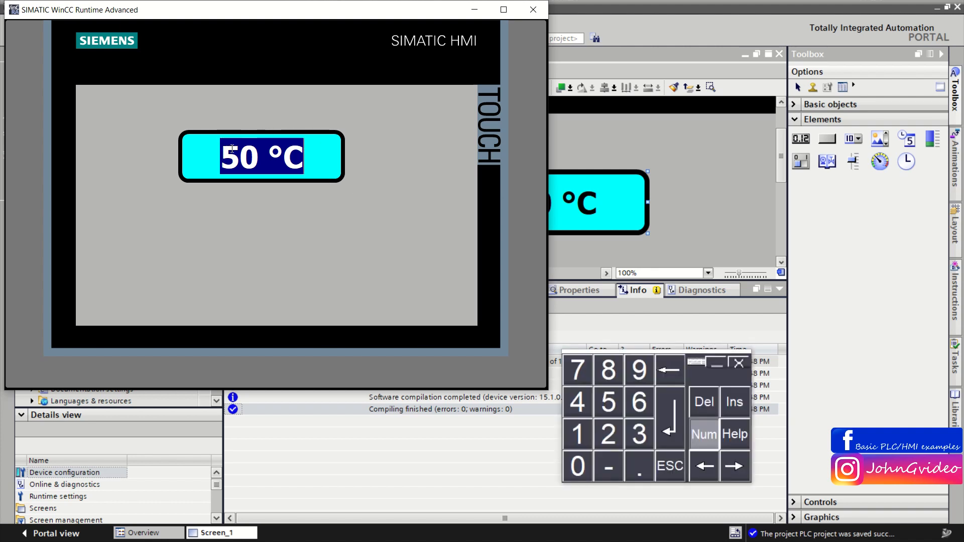
{"action": "type", "text": "120"}
{"action": "key", "text": "Return"}
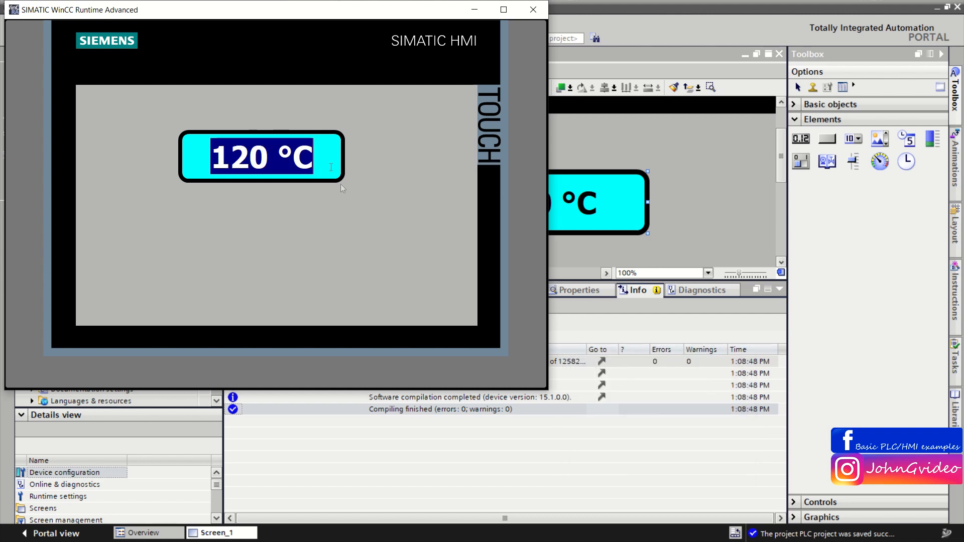
{"action": "left_click", "coordinate": [286, 160]}
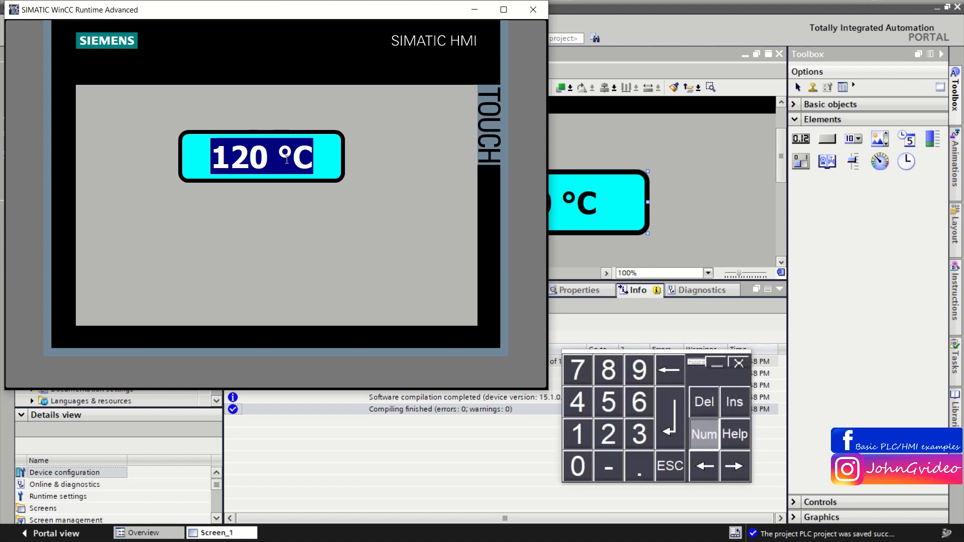
{"action": "type", "text": "50"}
{"action": "key", "text": "Return"}
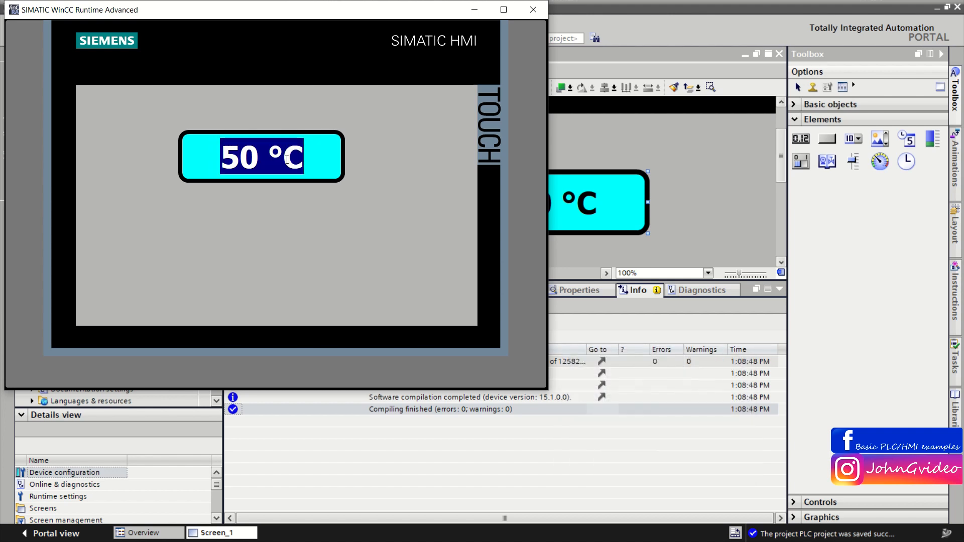
{"action": "type", "text": "25"}
{"action": "key", "text": "Return"}
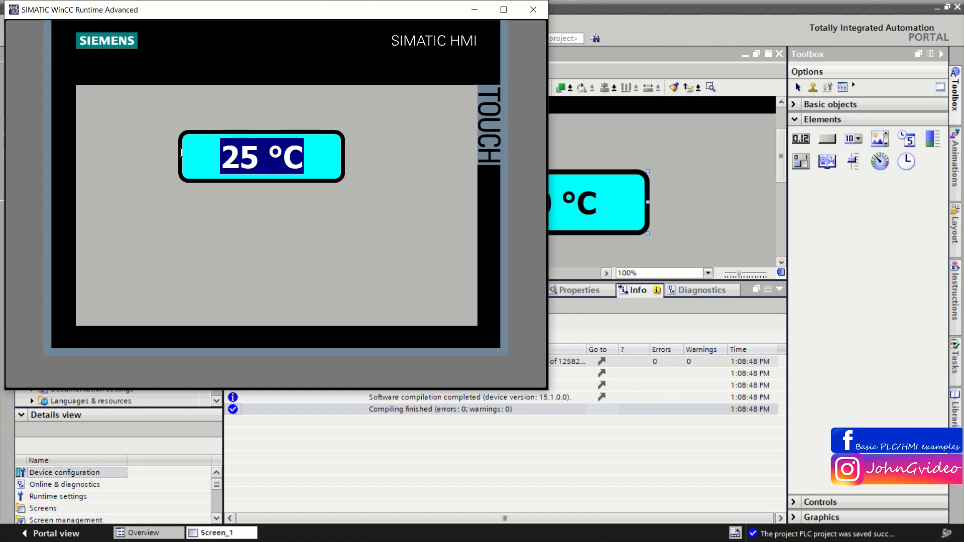
{"action": "left_click", "coordinate": [533, 10]}
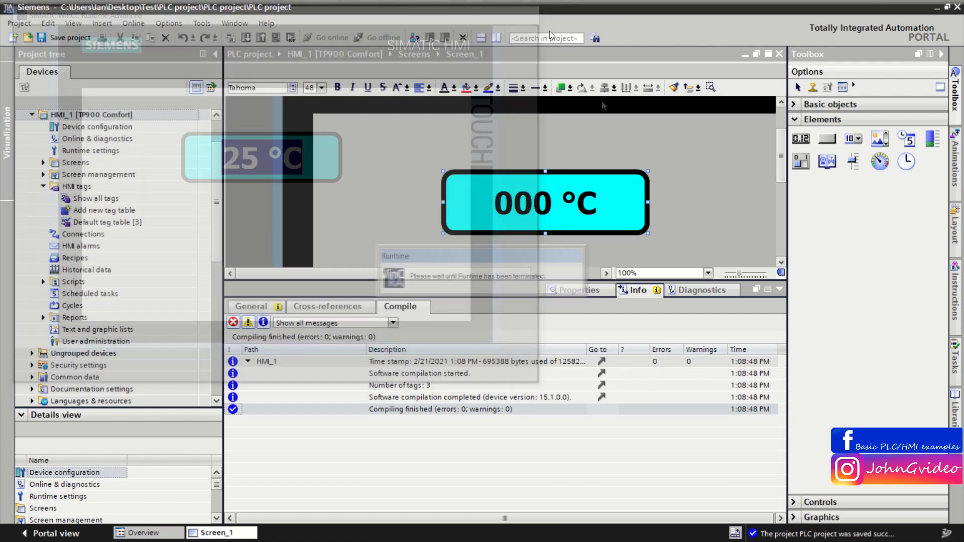
Step: Reopen the I/O field's properties and add an Appearance animation for dynamic colors and flashing
{"action": "left_click", "coordinate": [780, 290]}
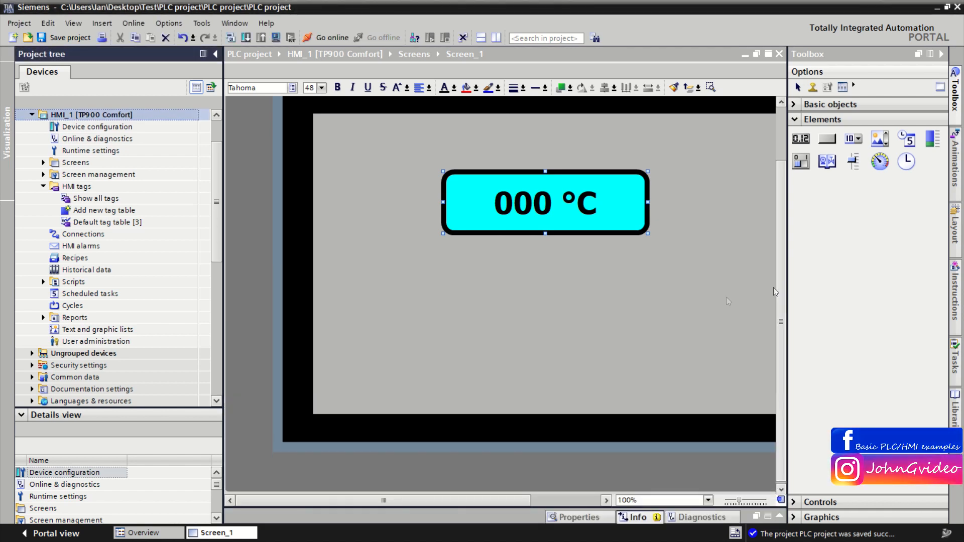
{"action": "right_click", "coordinate": [599, 213]}
{"action": "left_click", "coordinate": [646, 406]}
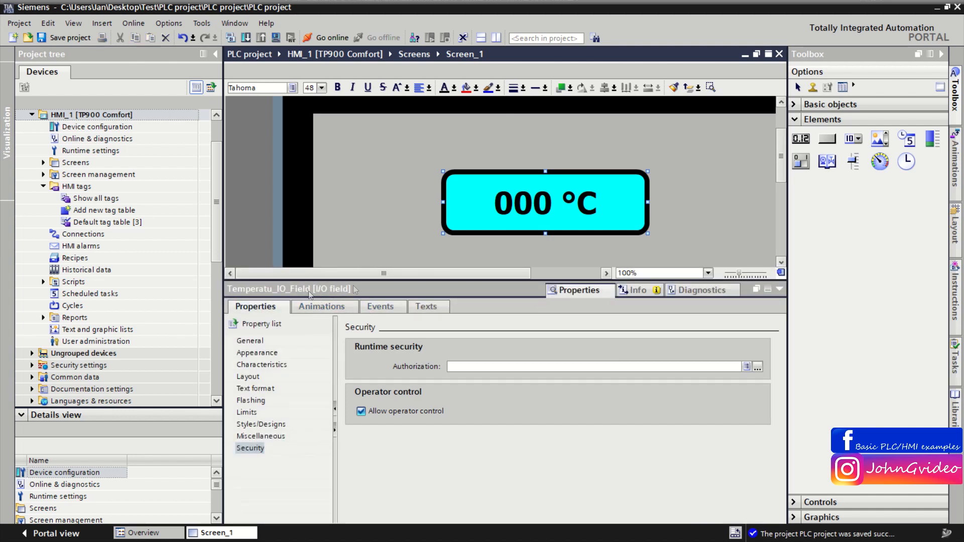
{"action": "right_click", "coordinate": [463, 198]}
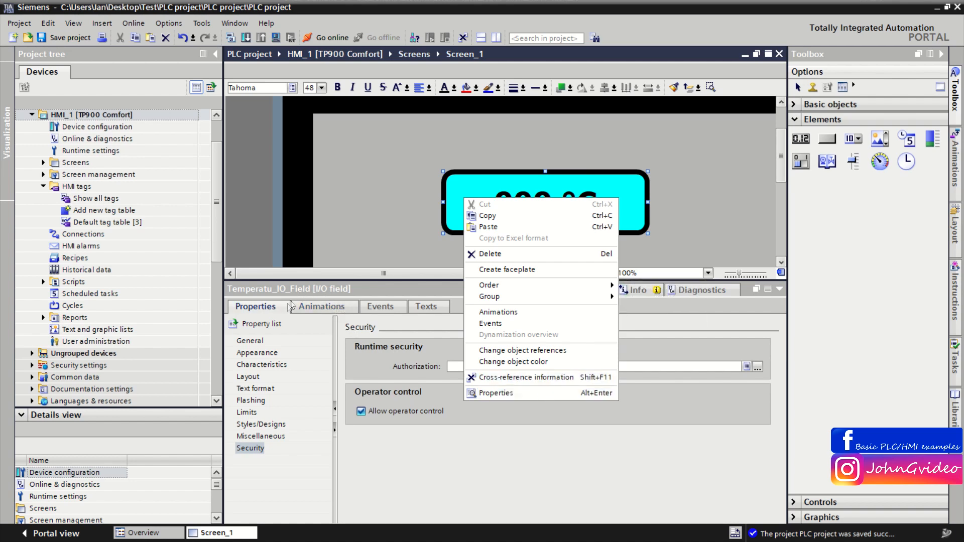
{"action": "left_click", "coordinate": [338, 306]}
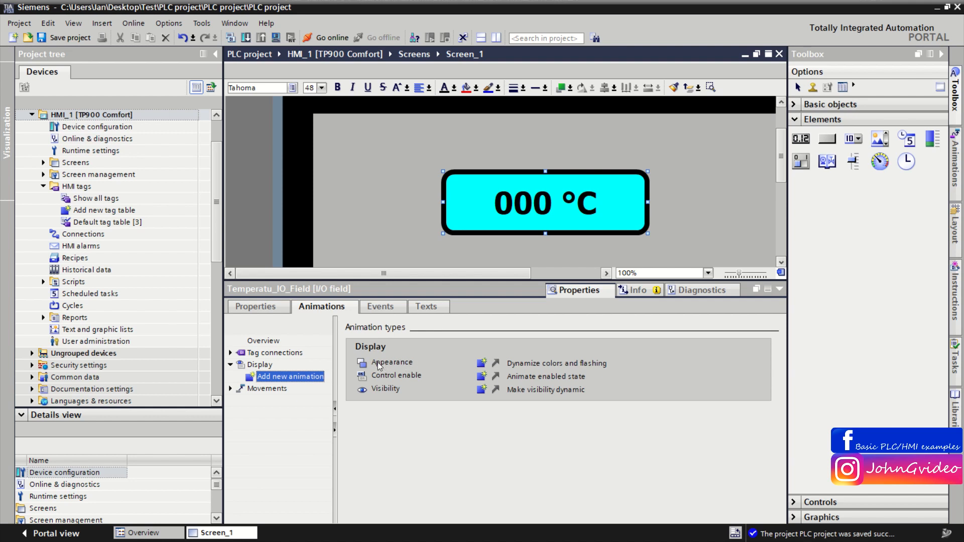
{"action": "left_click", "coordinate": [482, 363]}
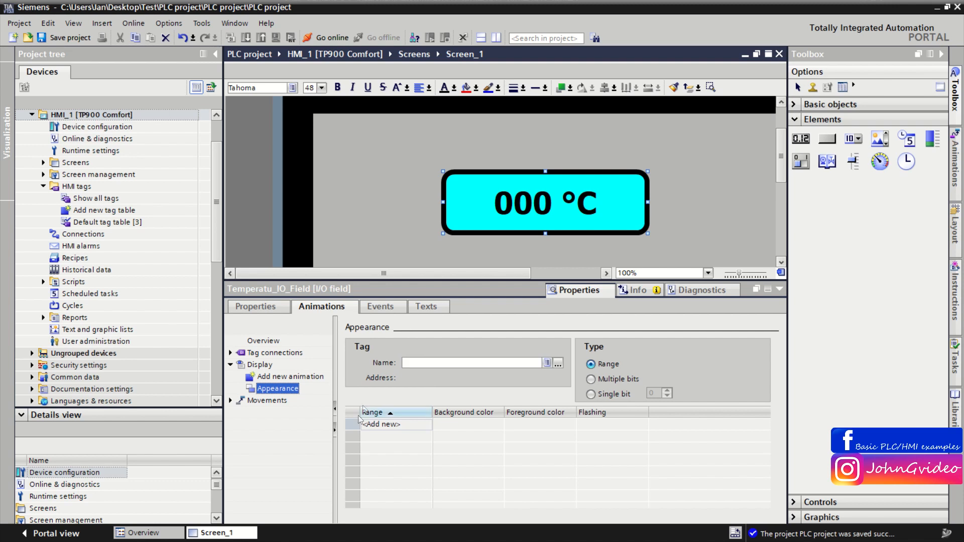
Step: Assign the tag Internal_INT to the I/O field's Appearance animation and use Range as its type
{"action": "double_click", "coordinate": [303, 374]}
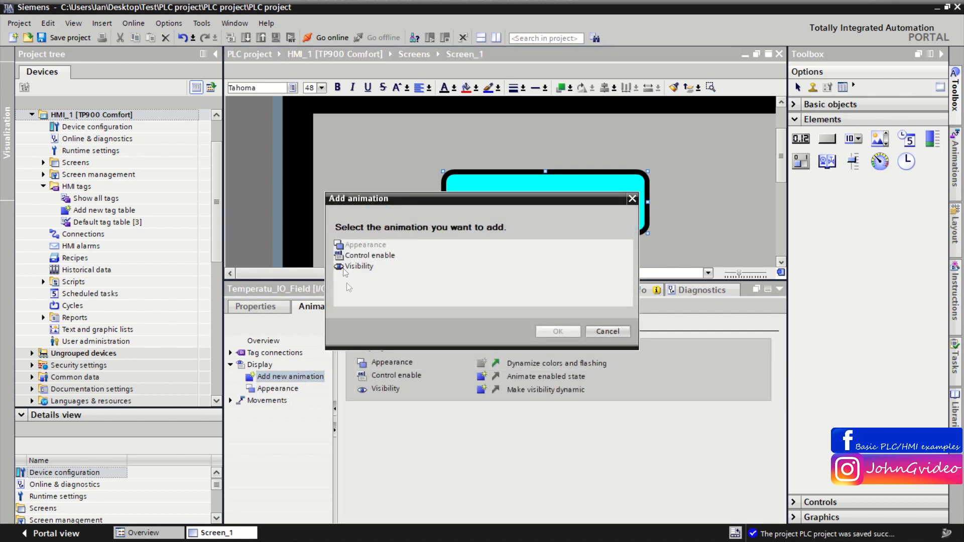
{"action": "left_click", "coordinate": [617, 332]}
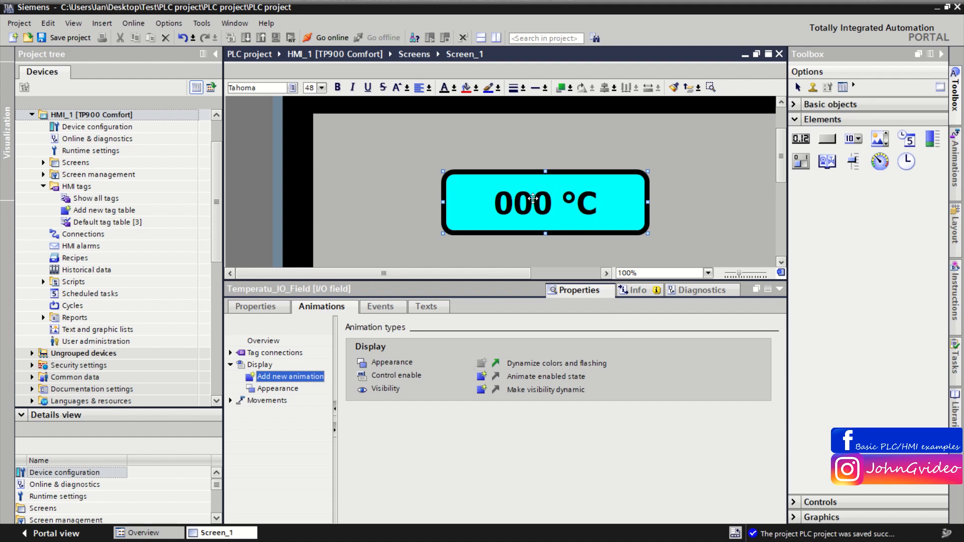
{"action": "left_click", "coordinate": [274, 389]}
{"action": "left_click", "coordinate": [479, 363]}
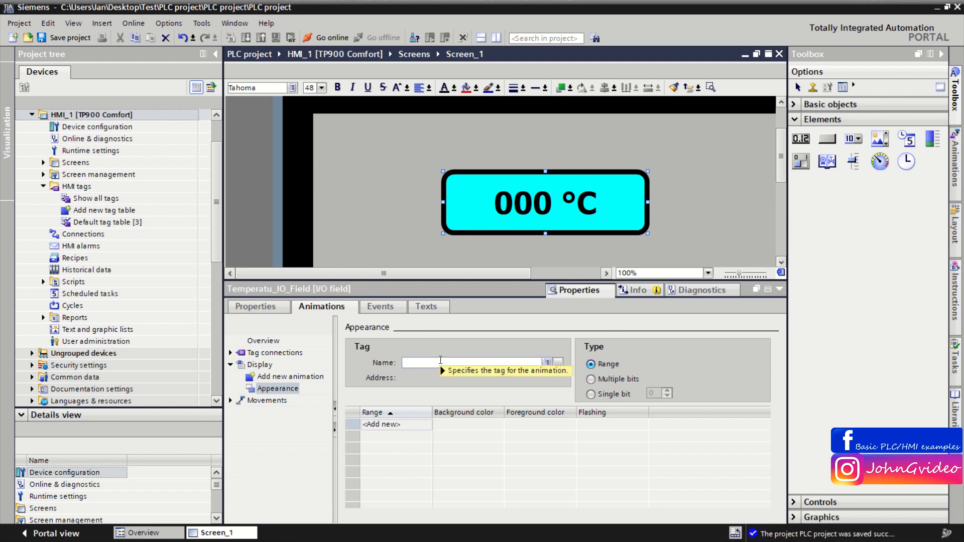
{"action": "type", "text": "int"}
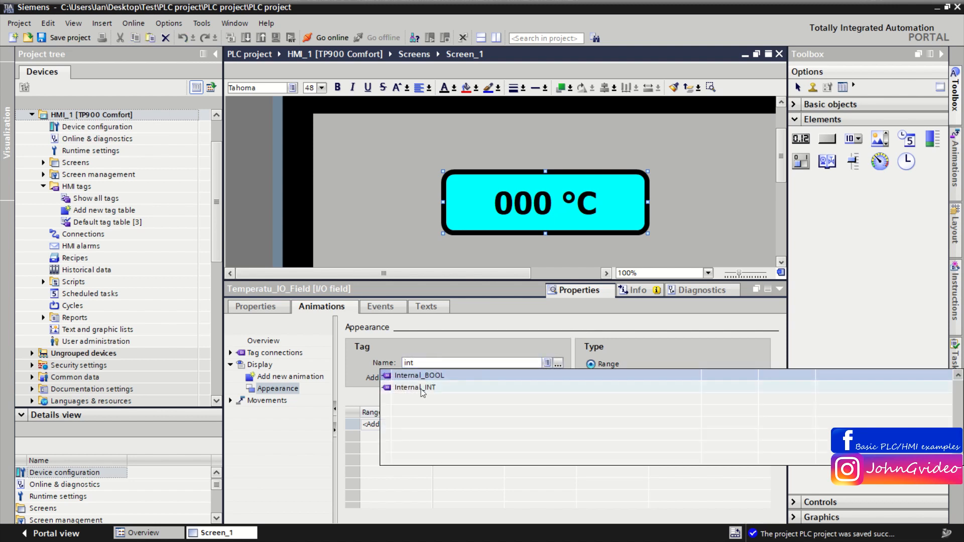
{"action": "left_click", "coordinate": [415, 387]}
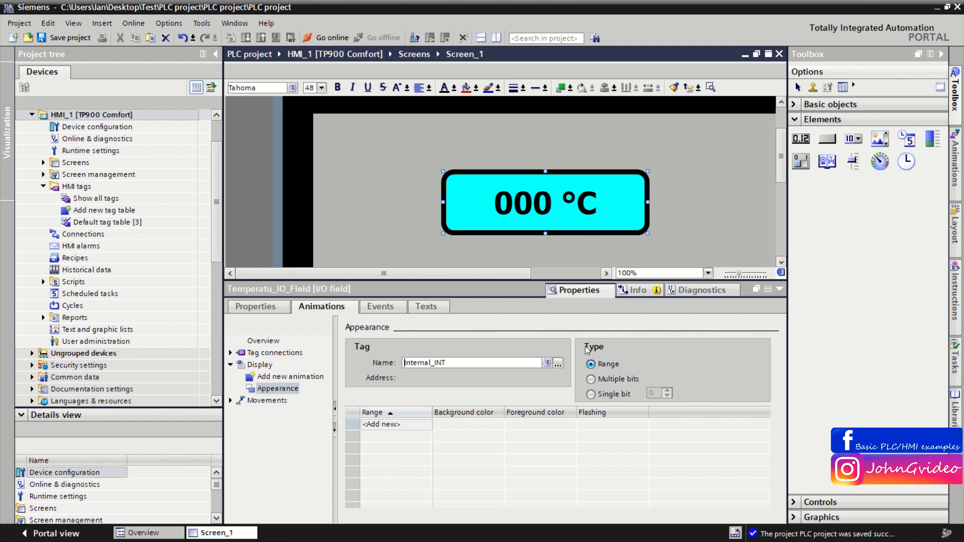
{"action": "left_click", "coordinate": [590, 379]}
{"action": "left_click", "coordinate": [590, 395]}
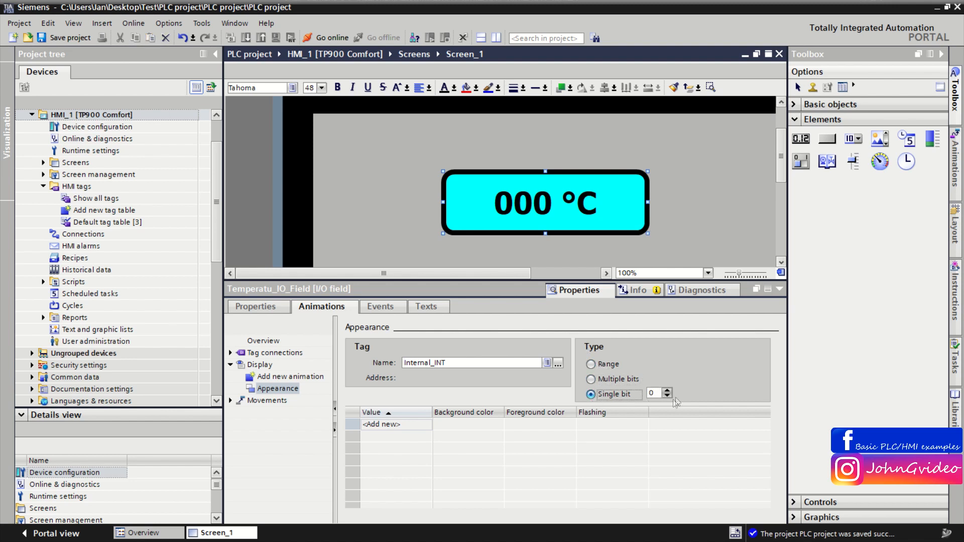
{"action": "left_click", "coordinate": [591, 365]}
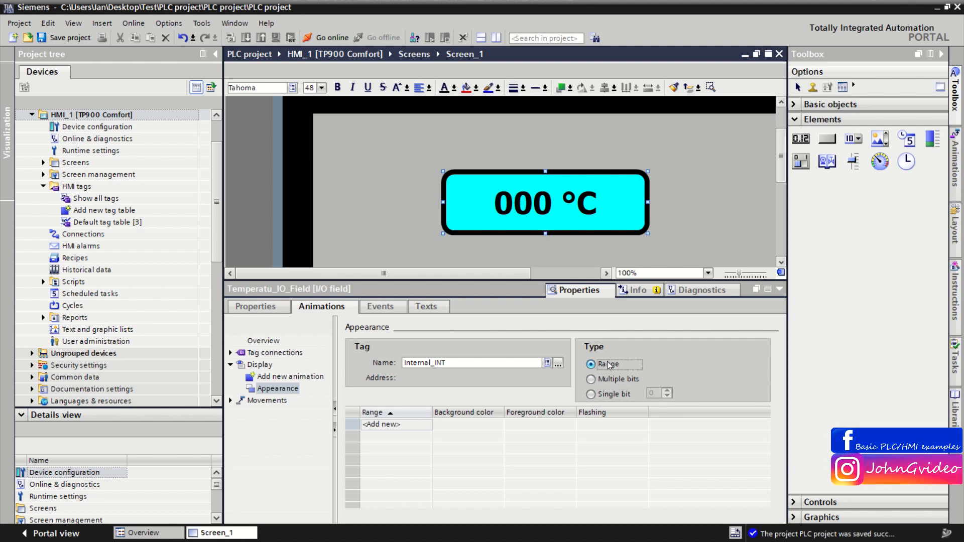
Step: Add the range 0 - 25 to the Appearance animation and widen the Background color column
{"action": "left_click", "coordinate": [387, 423]}
{"action": "left_click_drag", "start_coordinate": [395, 424], "coordinate": [342, 420]}
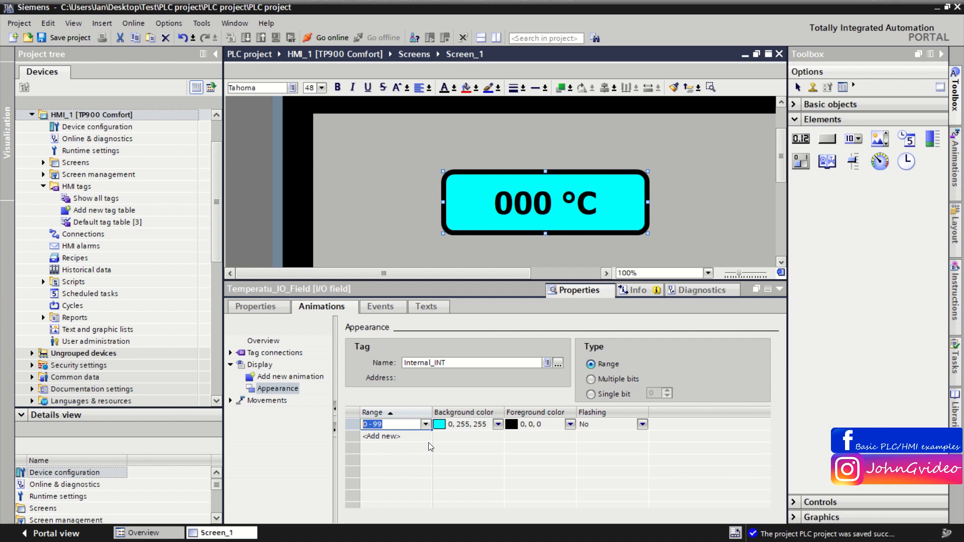
{"action": "type", "text": "0 -"}
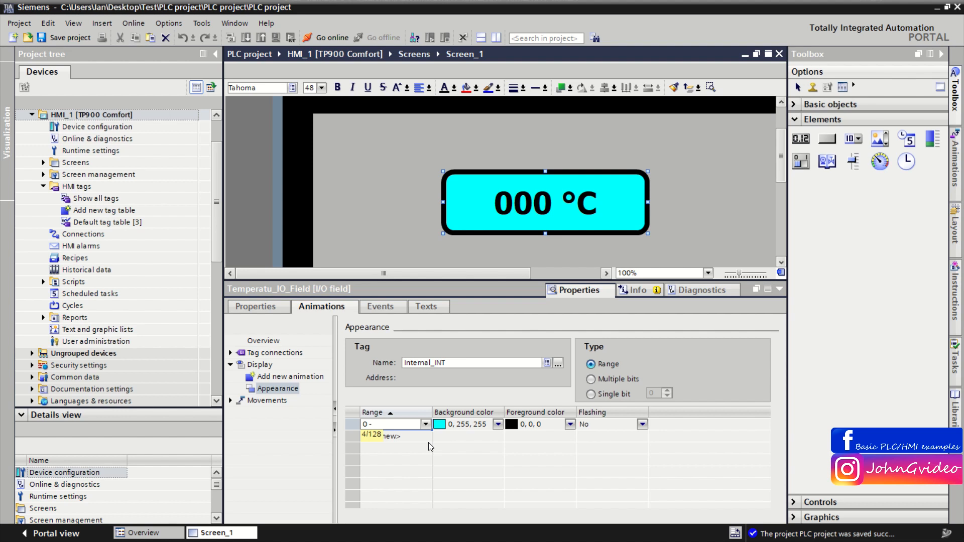
{"action": "type", "text": "25"}
{"action": "left_click", "coordinate": [506, 407]}
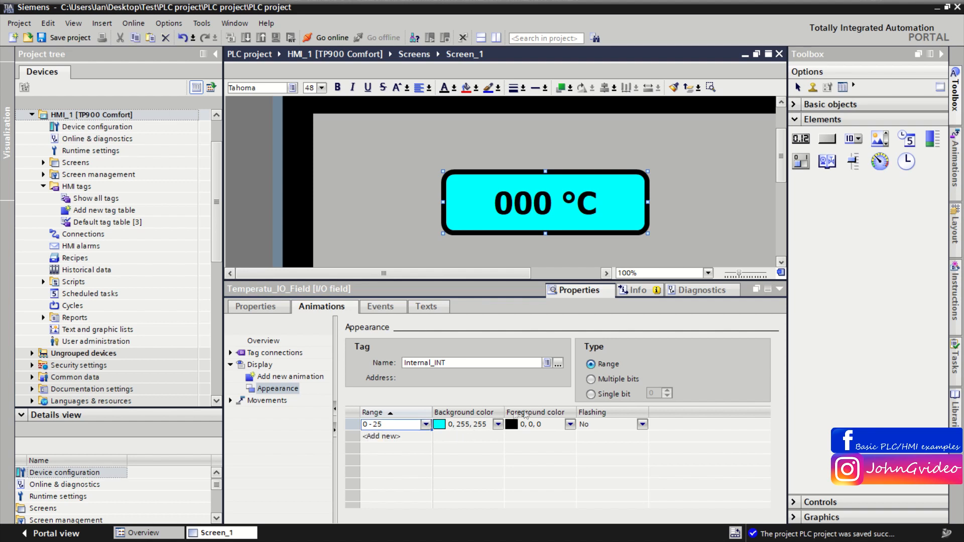
{"action": "left_click_drag", "start_coordinate": [506, 407], "coordinate": [524, 410]}
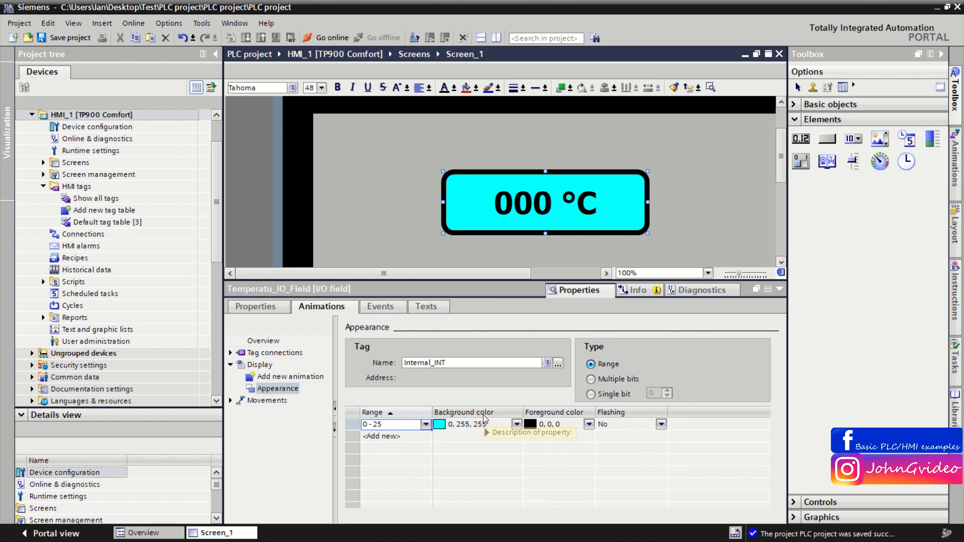
Step: Add the range 26 - 80 to the Appearance animation with the green background color 0, 255, 0
{"action": "left_click", "coordinate": [394, 436]}
{"action": "left_click", "coordinate": [392, 435]}
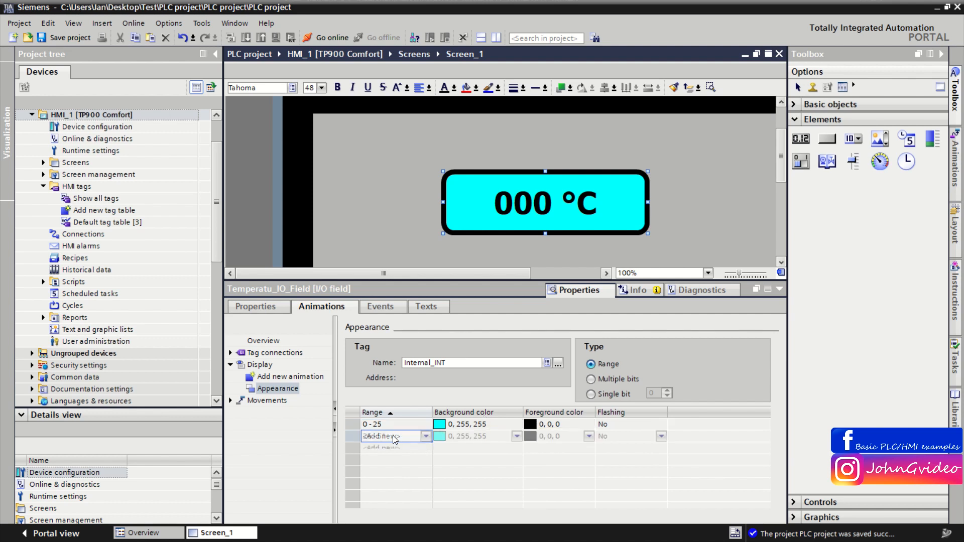
{"action": "left_click_drag", "start_coordinate": [398, 436], "coordinate": [378, 436]}
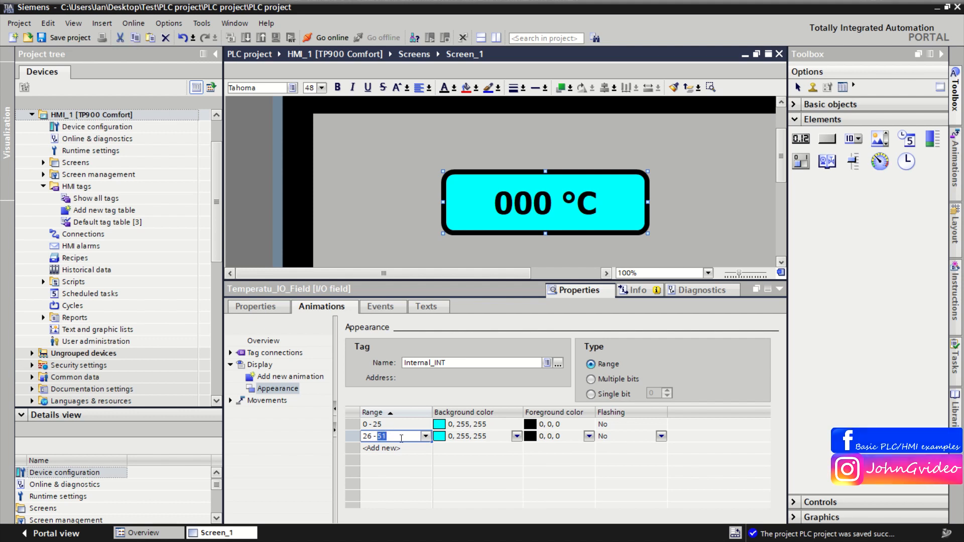
{"action": "type", "text": "80"}
{"action": "left_click", "coordinate": [453, 437]}
{"action": "left_click", "coordinate": [516, 436]}
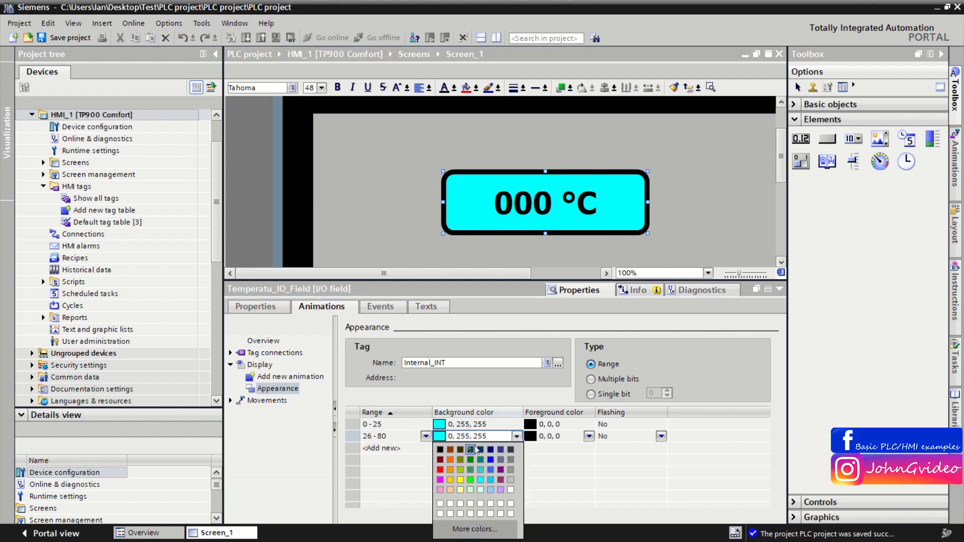
{"action": "left_click", "coordinate": [470, 479]}
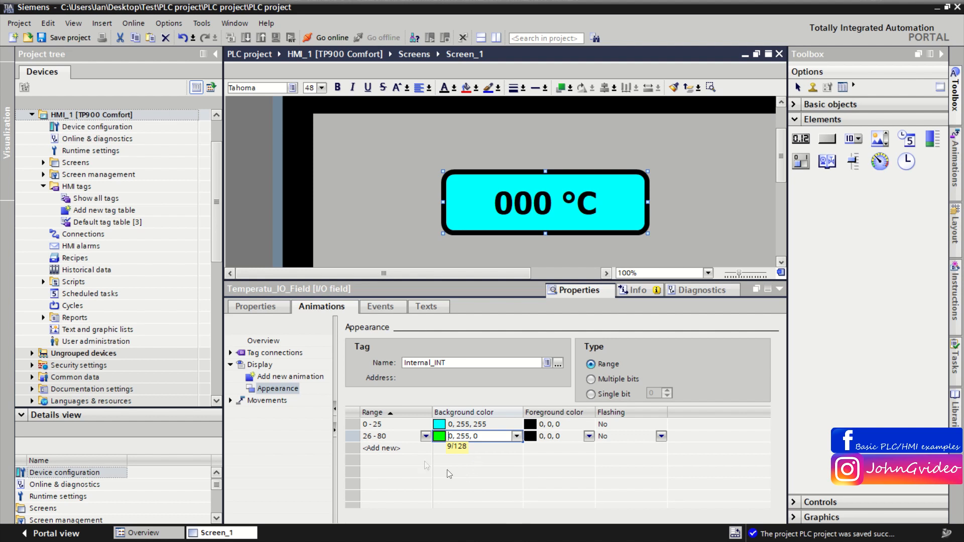
Step: Add the range 81 - 200 to the Appearance animation with the red background color 255, 0, 0 and flashing set to Yes
{"action": "left_click", "coordinate": [413, 449]}
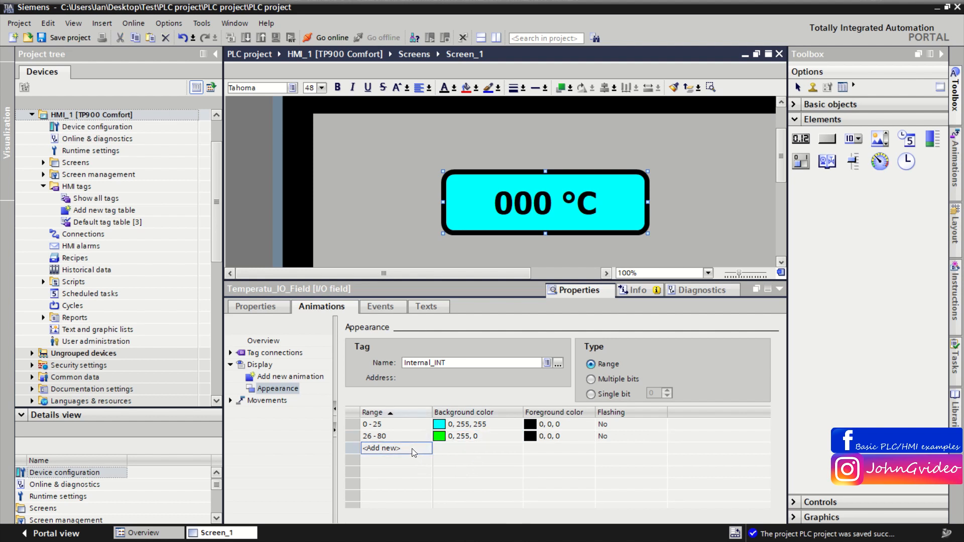
{"action": "left_click", "coordinate": [400, 450]}
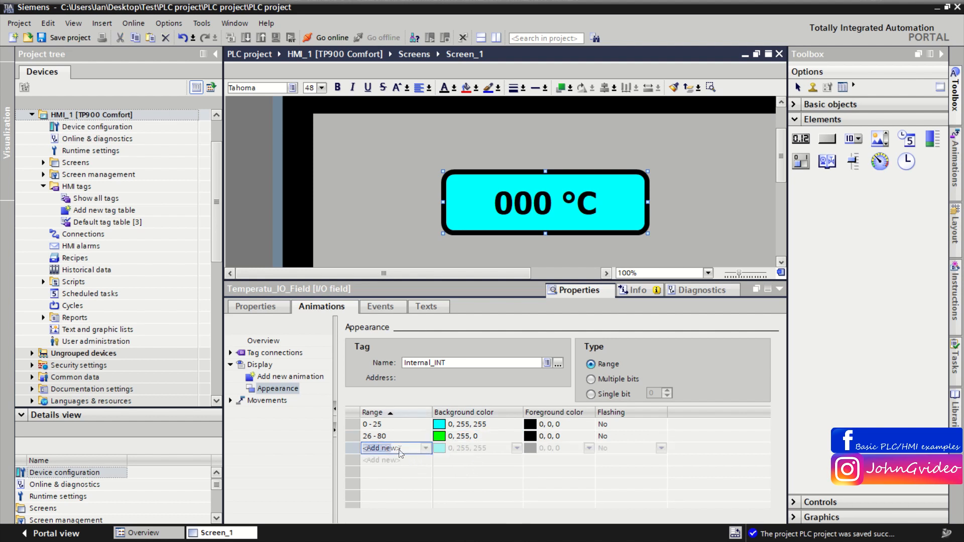
{"action": "left_click_drag", "start_coordinate": [391, 448], "coordinate": [376, 450]}
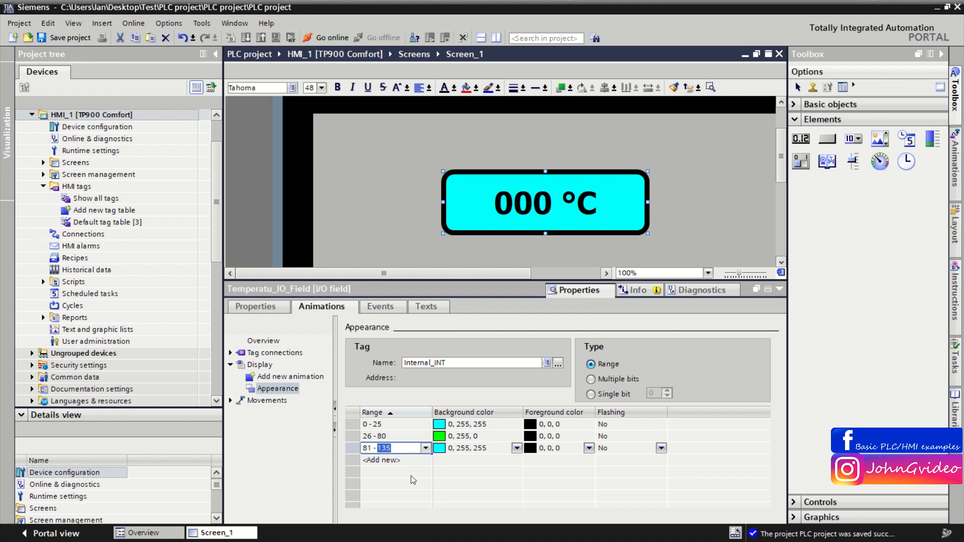
{"action": "type", "text": "200"}
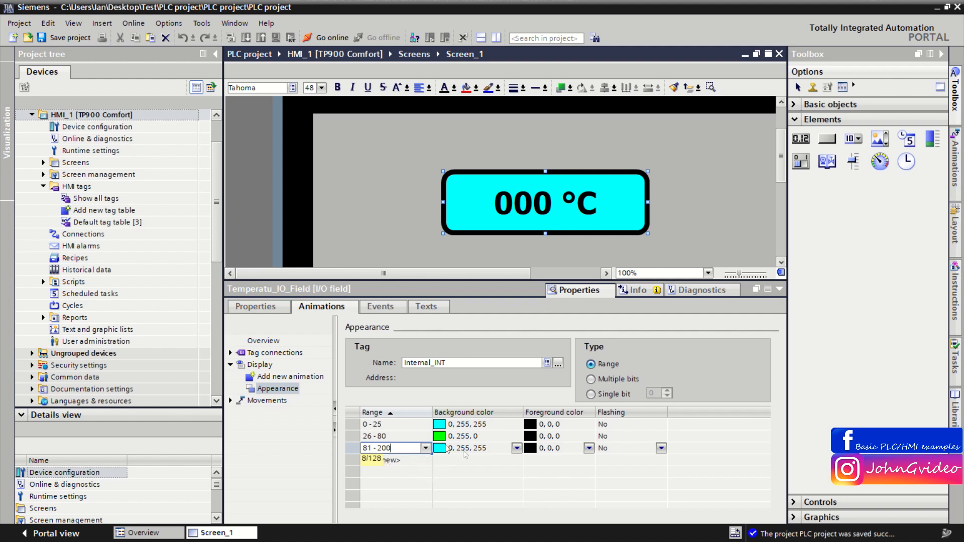
{"action": "left_click", "coordinate": [513, 450]}
{"action": "left_click", "coordinate": [514, 450]}
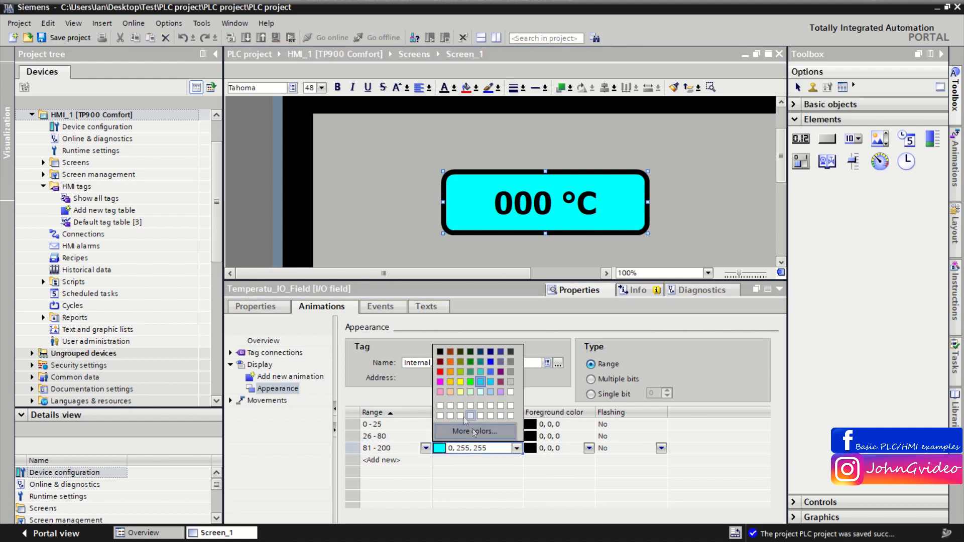
{"action": "left_click", "coordinate": [440, 372]}
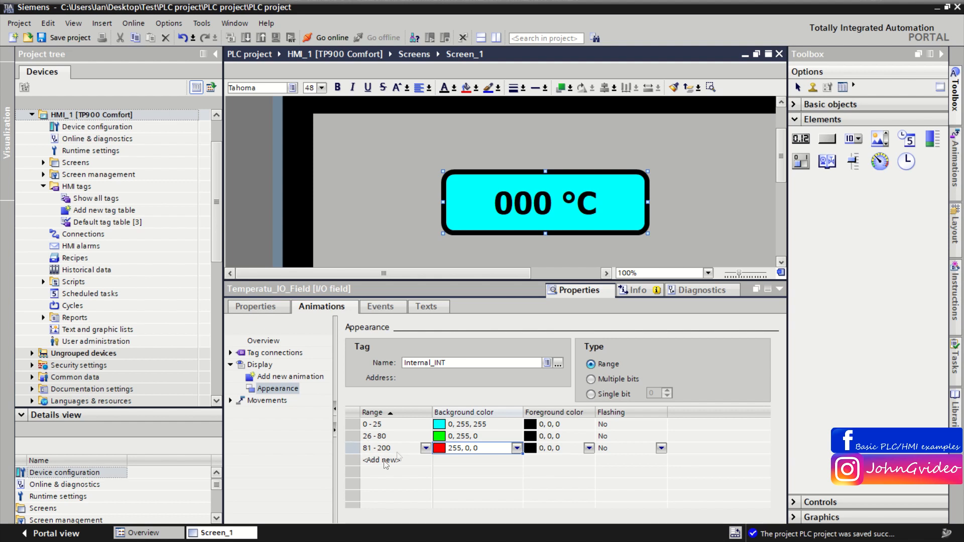
{"action": "left_click", "coordinate": [657, 448]}
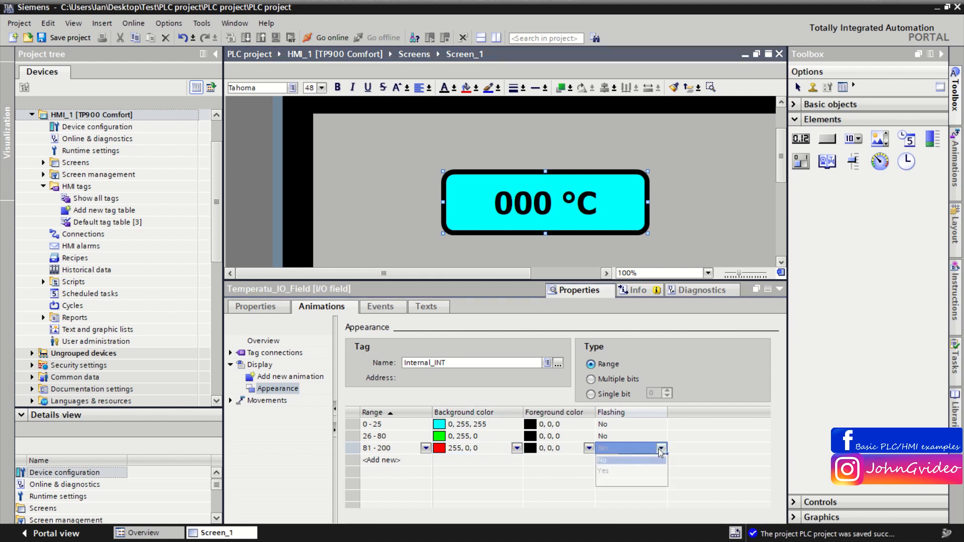
{"action": "left_click", "coordinate": [603, 466]}
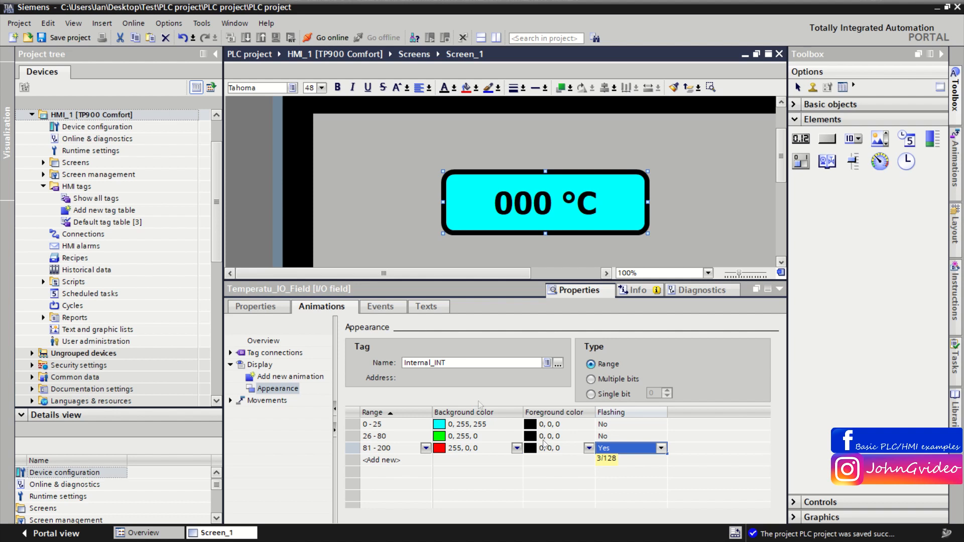
Step: Save the project and start the runtime simulation of HMI_1 with Screen_1
{"action": "left_click", "coordinate": [70, 39]}
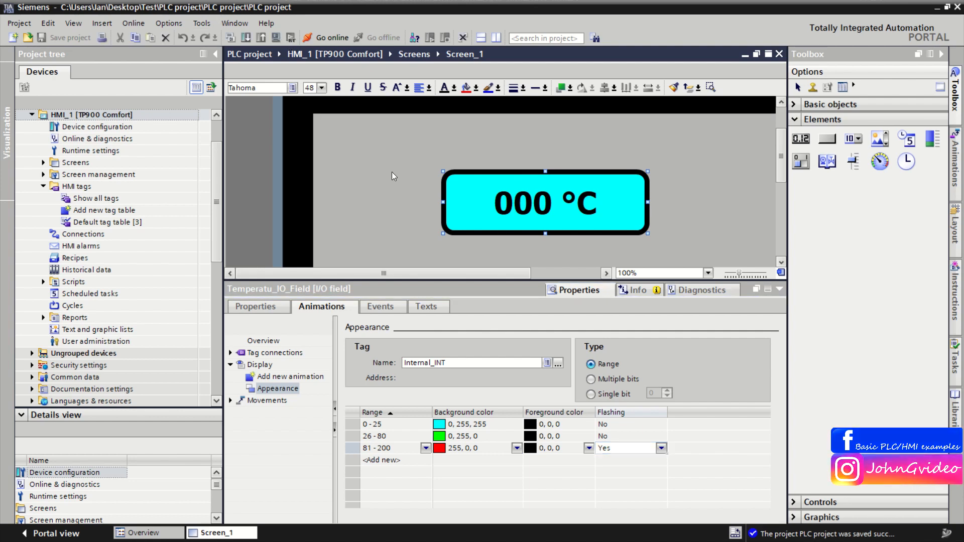
{"action": "left_click", "coordinate": [276, 38]}
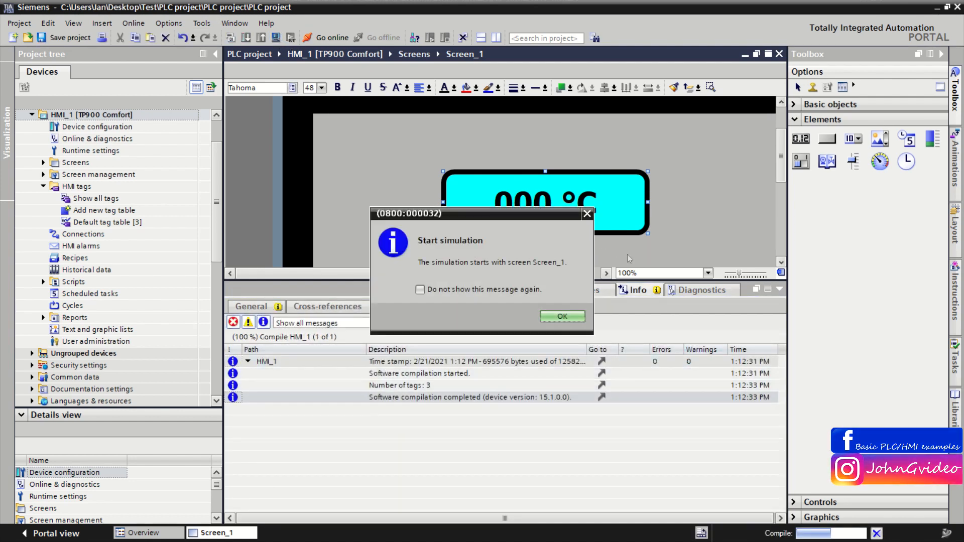
{"action": "left_click", "coordinate": [575, 315]}
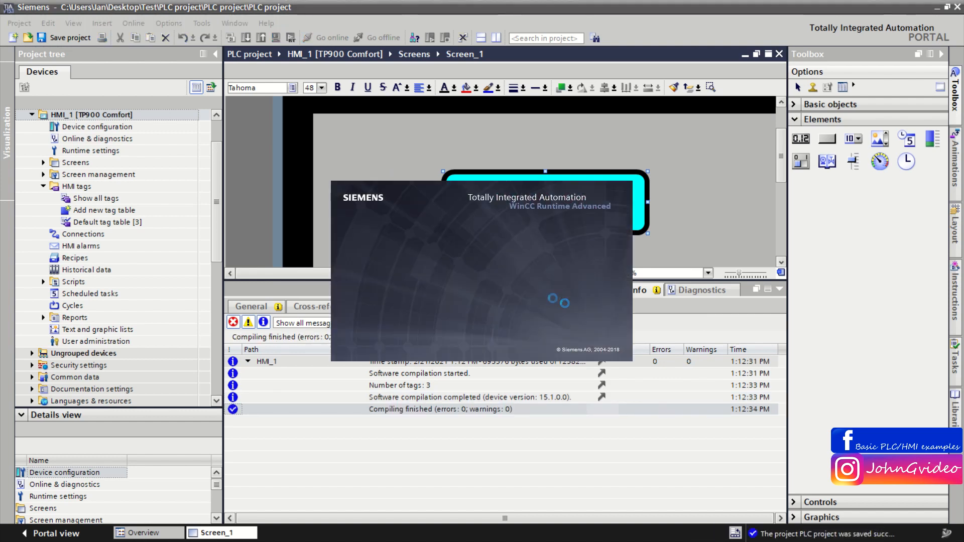
Step: Test the I/O field's color ranges in the simulation with the values 10, 55 and 120, and close the runtime
{"action": "type", "text": "10"}
{"action": "key", "text": "Return"}
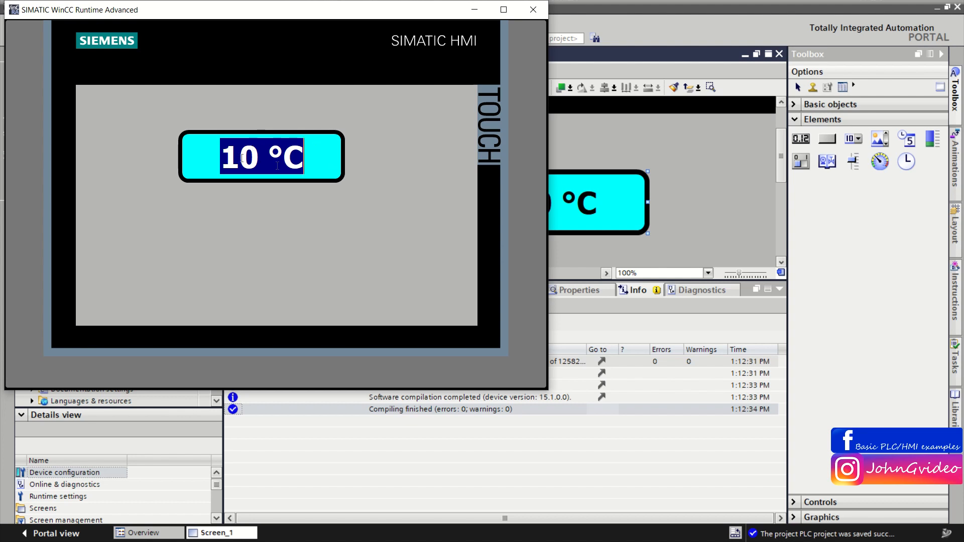
{"action": "type", "text": "55"}
{"action": "key", "text": "Return"}
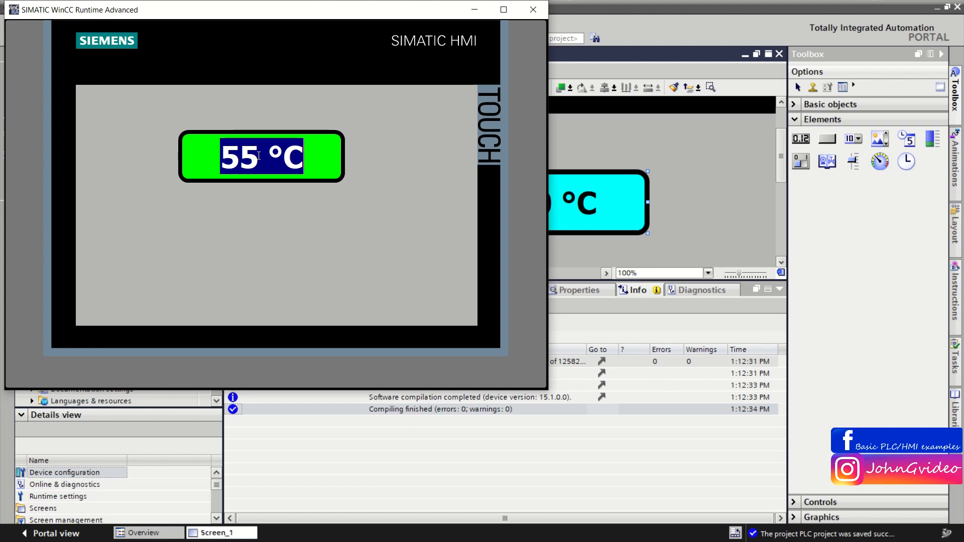
{"action": "type", "text": "12"}
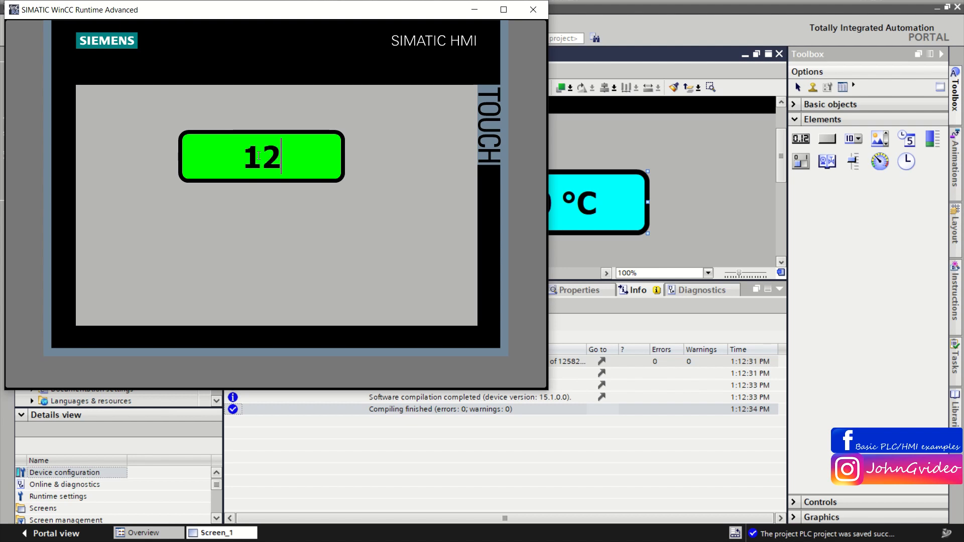
{"action": "type", "text": "0"}
{"action": "key", "text": "Return"}
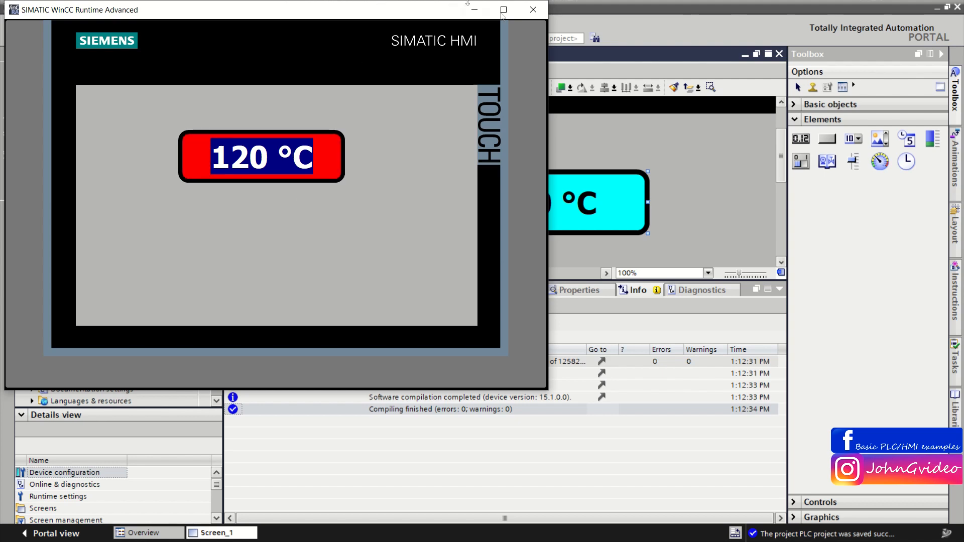
{"action": "left_click", "coordinate": [530, 10]}
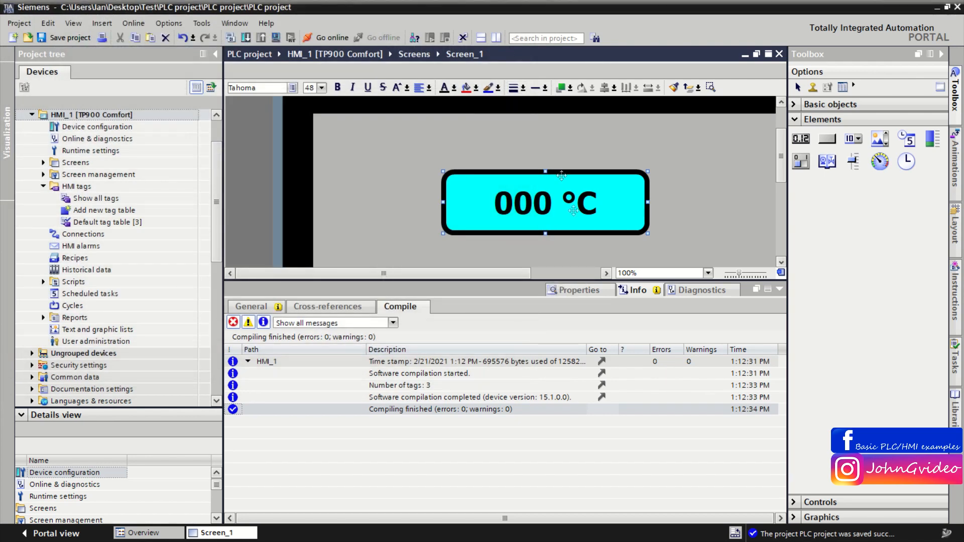
Step: Add a Control enable animation to the temperature I/O field and assign it the tag Internal_BOOL
{"action": "left_click", "coordinate": [580, 290]}
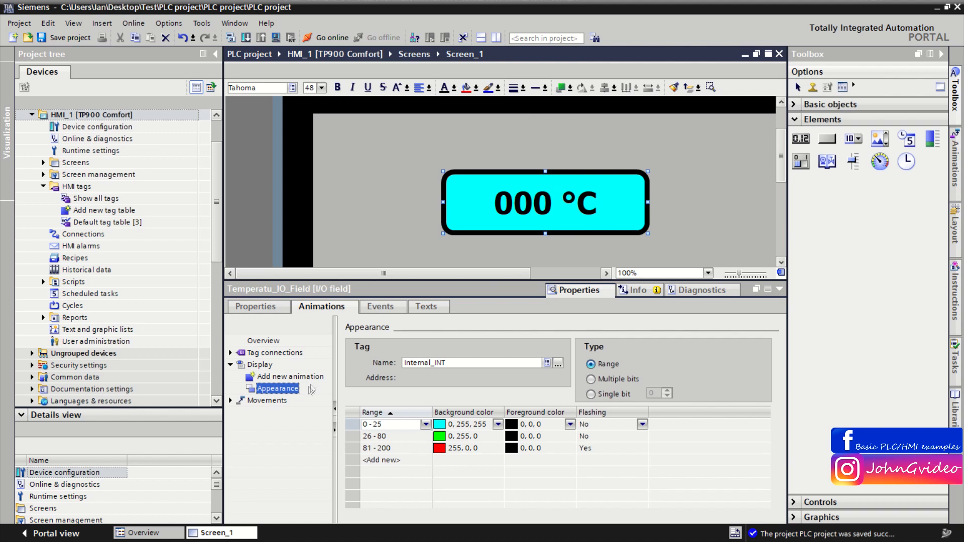
{"action": "left_click", "coordinate": [267, 365]}
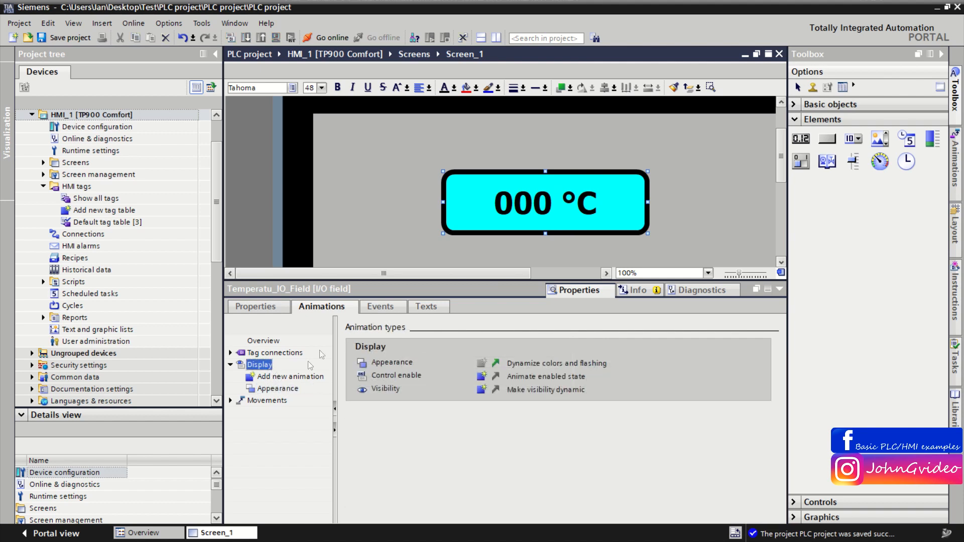
{"action": "left_click", "coordinate": [481, 380]}
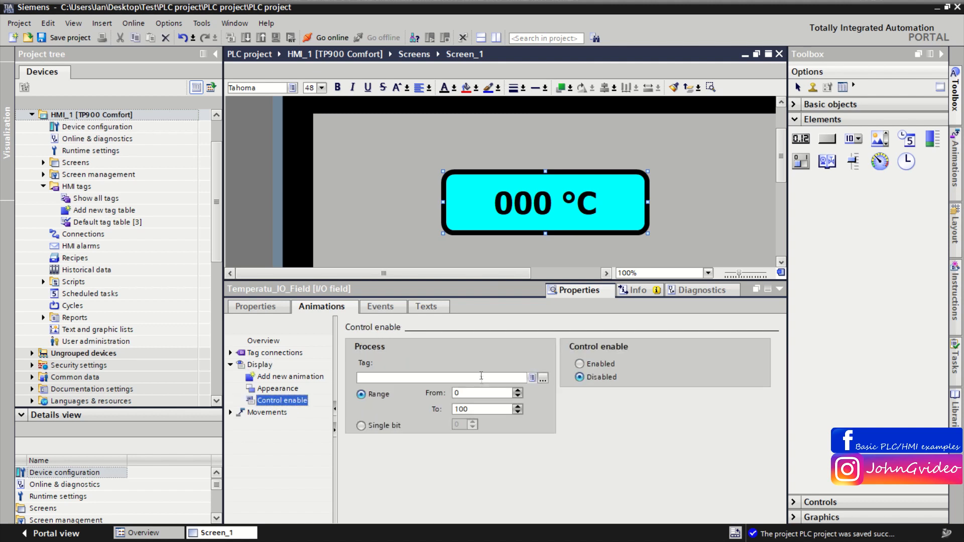
{"action": "left_click", "coordinate": [462, 378]}
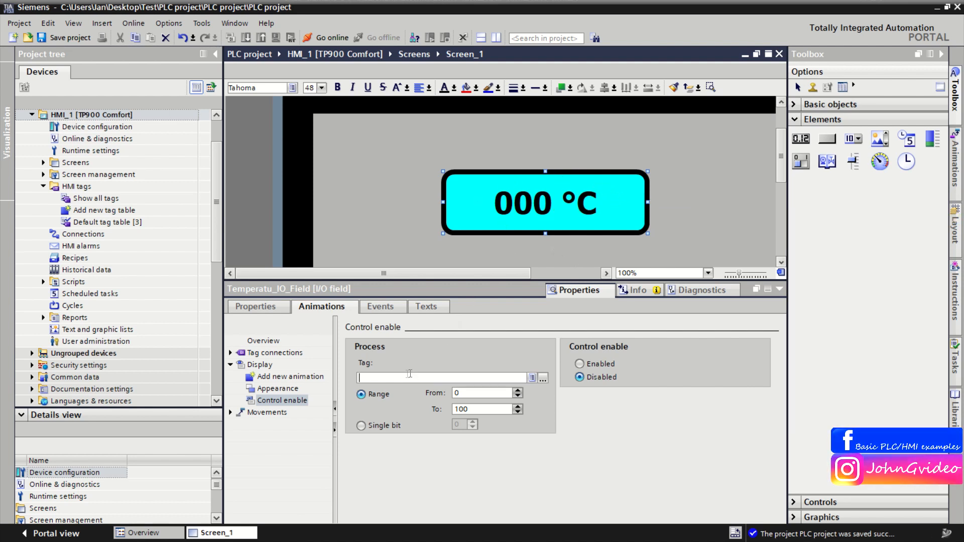
{"action": "left_click", "coordinate": [377, 377]}
{"action": "type", "text": "inter"}
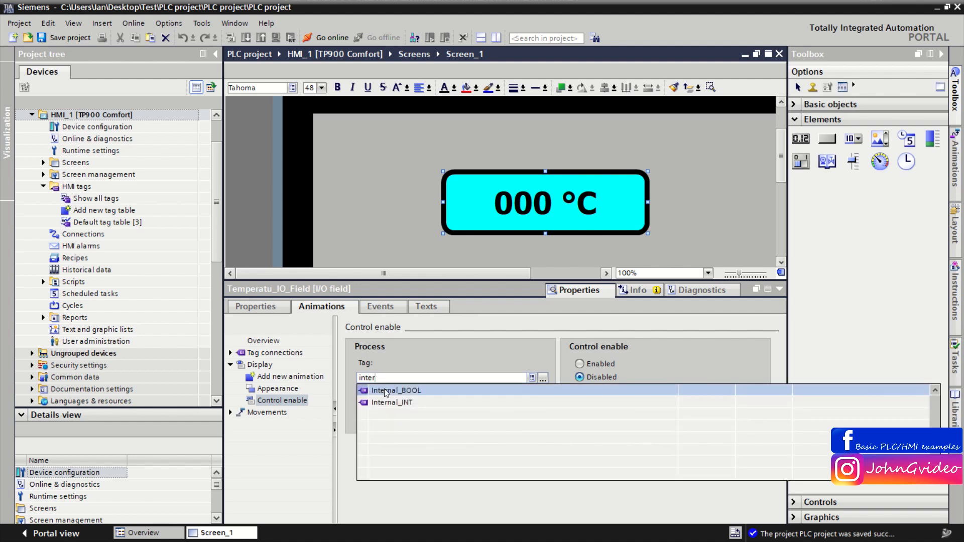
{"action": "left_click", "coordinate": [385, 391]}
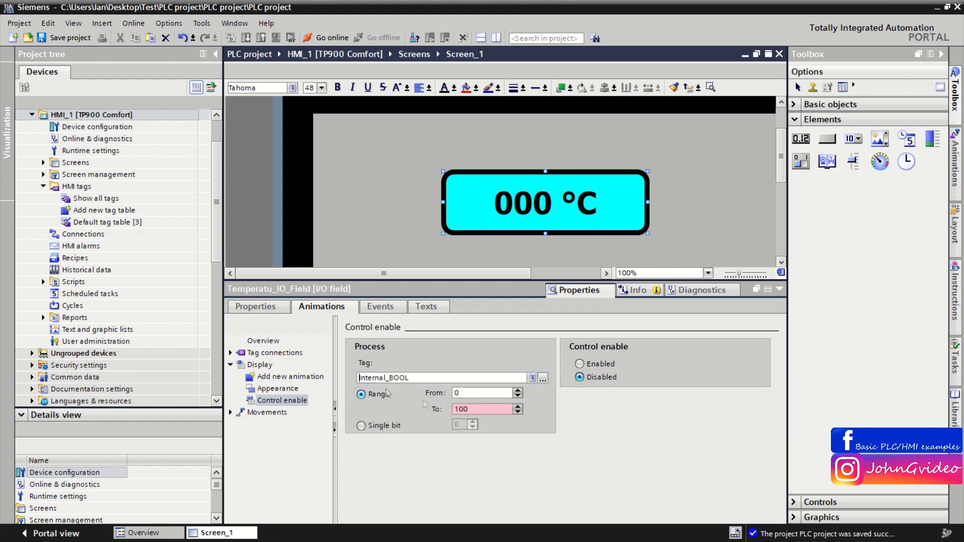
Step: Set the Control enable animation to evaluate single bit 0 and its control state to Enabled
{"action": "left_click", "coordinate": [362, 425]}
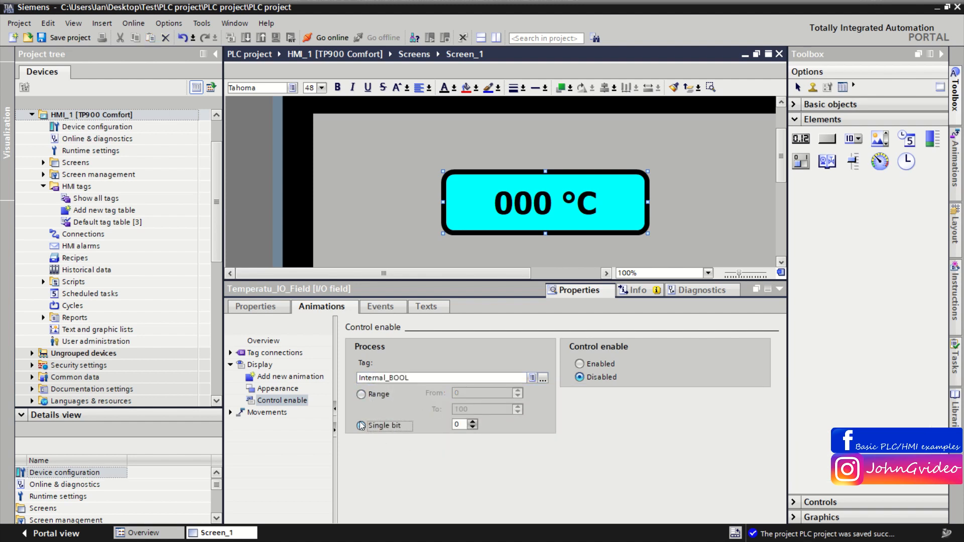
{"action": "left_click", "coordinate": [473, 426]}
{"action": "double_click", "coordinate": [421, 378]}
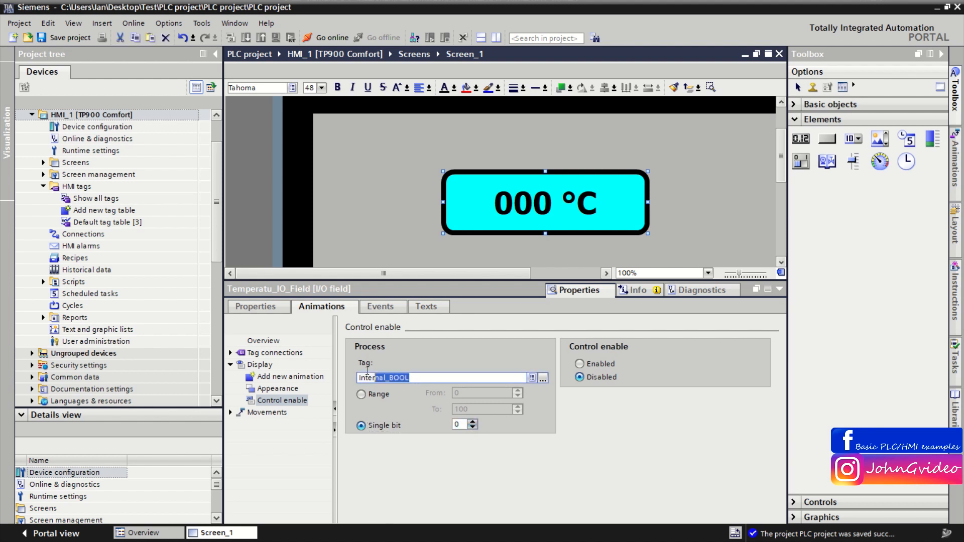
{"action": "left_click", "coordinate": [410, 383]}
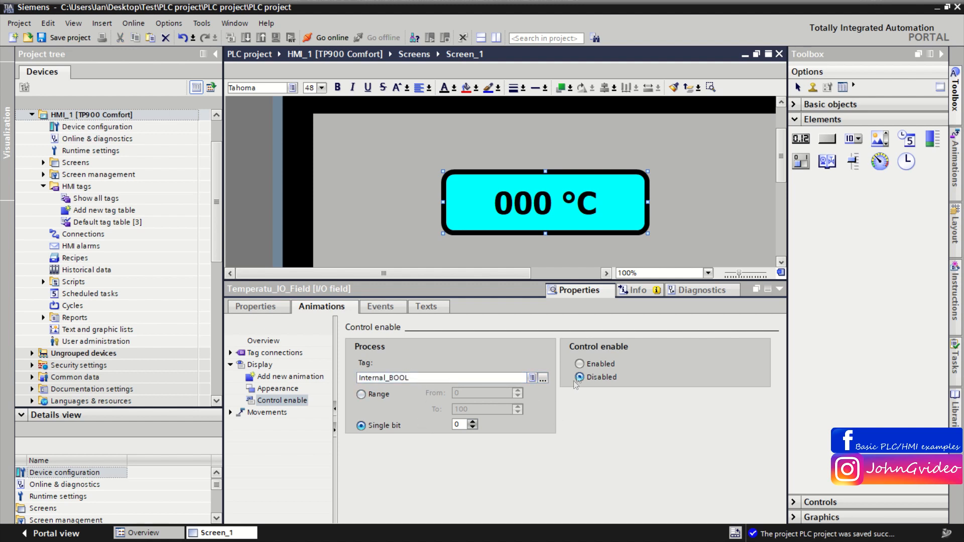
{"action": "left_click", "coordinate": [580, 364]}
{"action": "left_click_drag", "start_coordinate": [472, 377], "coordinate": [343, 374]}
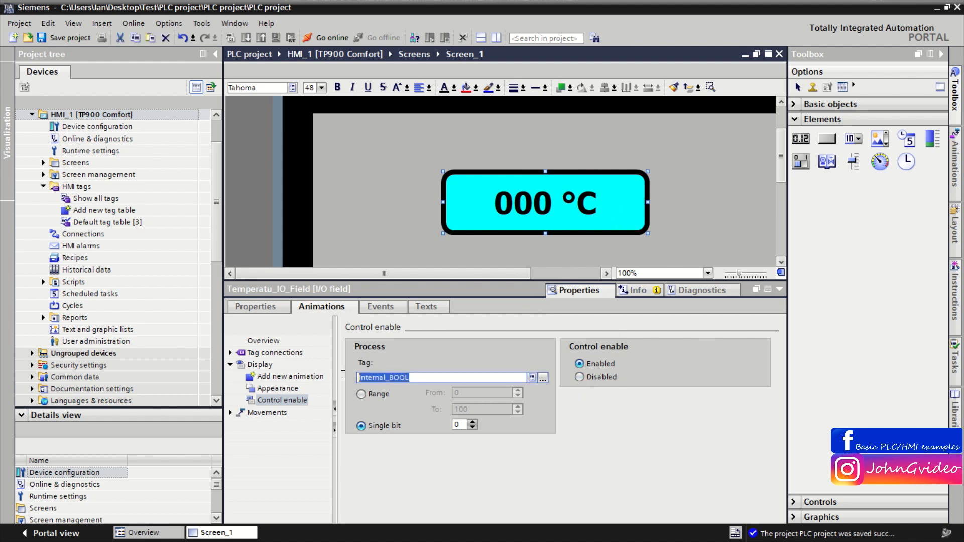
{"action": "left_click", "coordinate": [467, 438]}
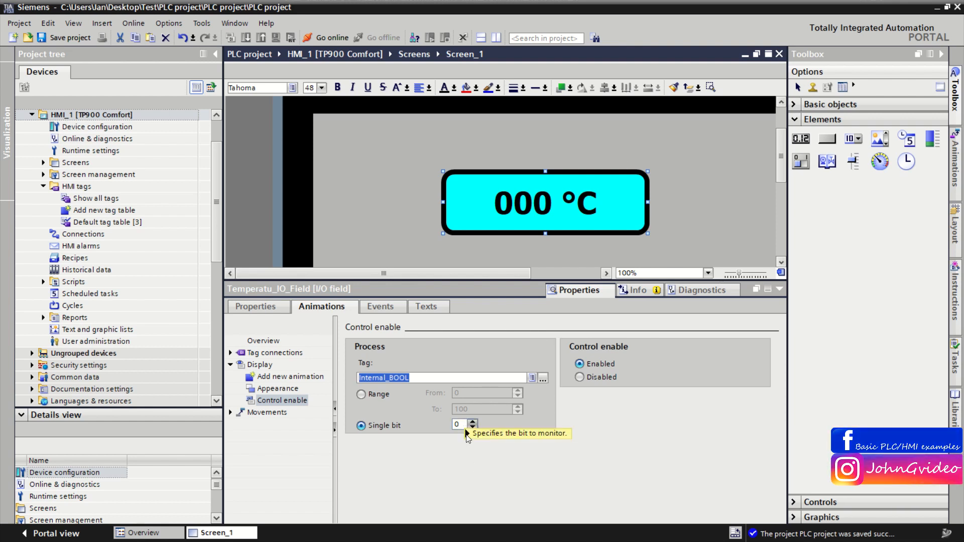
{"action": "left_click", "coordinate": [467, 437]}
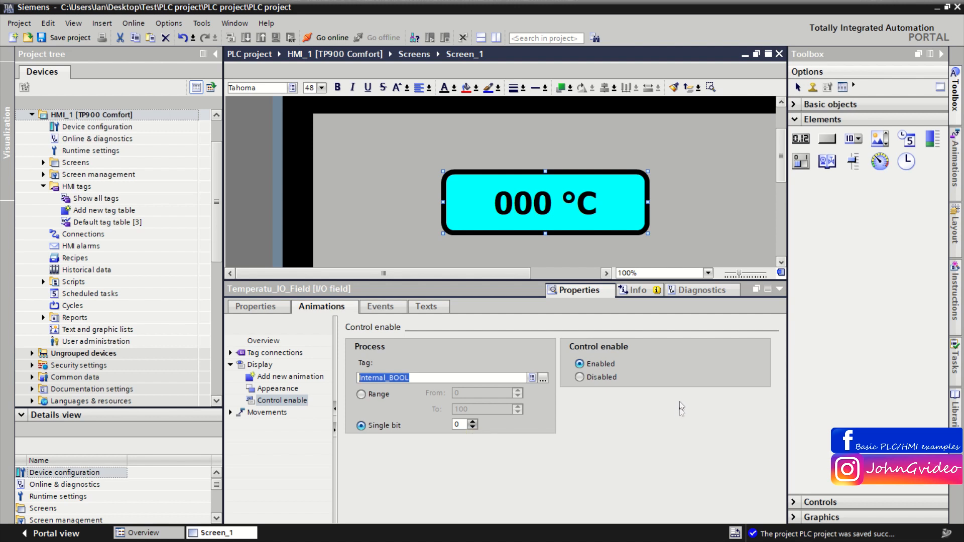
Step: Save the project and place a new I/O field on the screen below the temperature field
{"action": "left_click", "coordinate": [65, 38]}
{"action": "left_click", "coordinate": [779, 289]}
{"action": "left_click", "coordinate": [736, 202]}
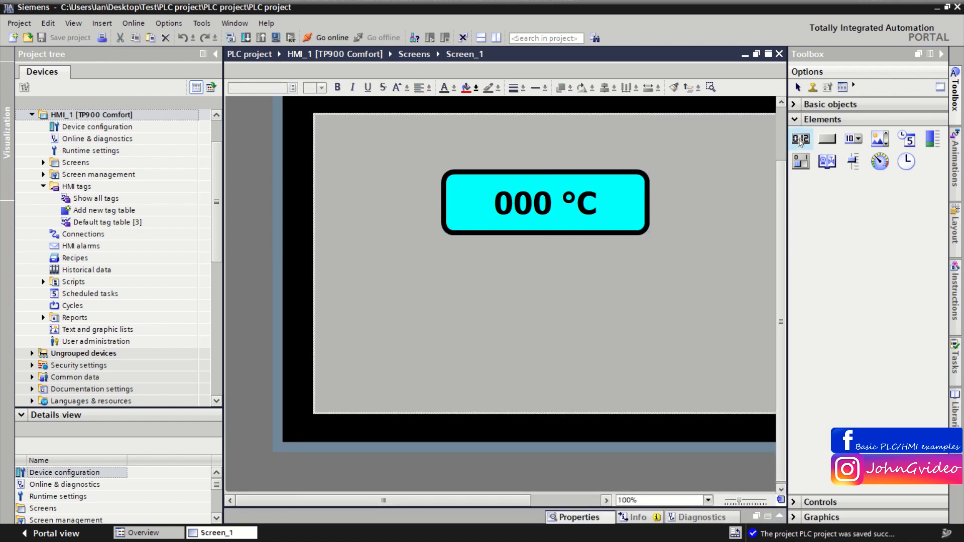
{"action": "left_click", "coordinate": [572, 291]}
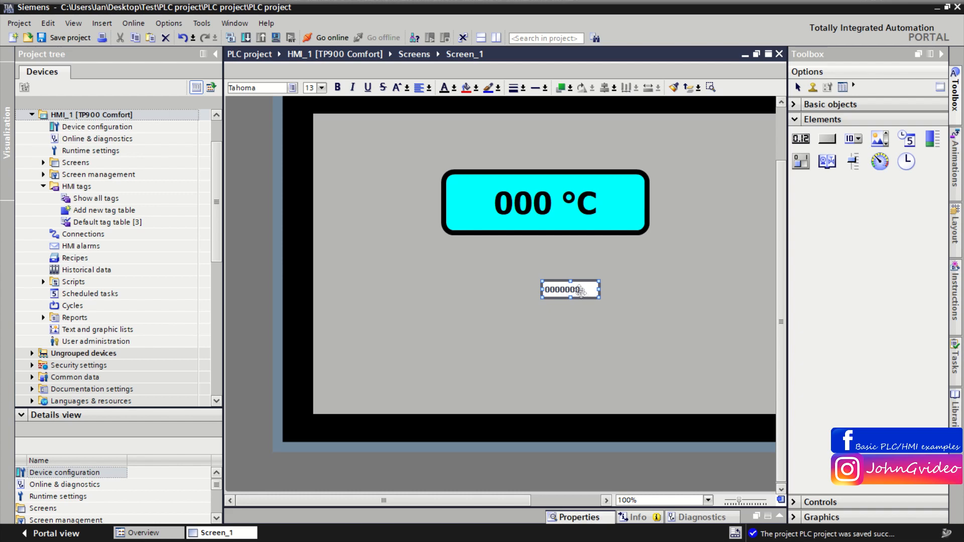
Step: Connect the new I/O field to the process tag Internal_BOOL in its general properties
{"action": "right_click", "coordinate": [578, 289]}
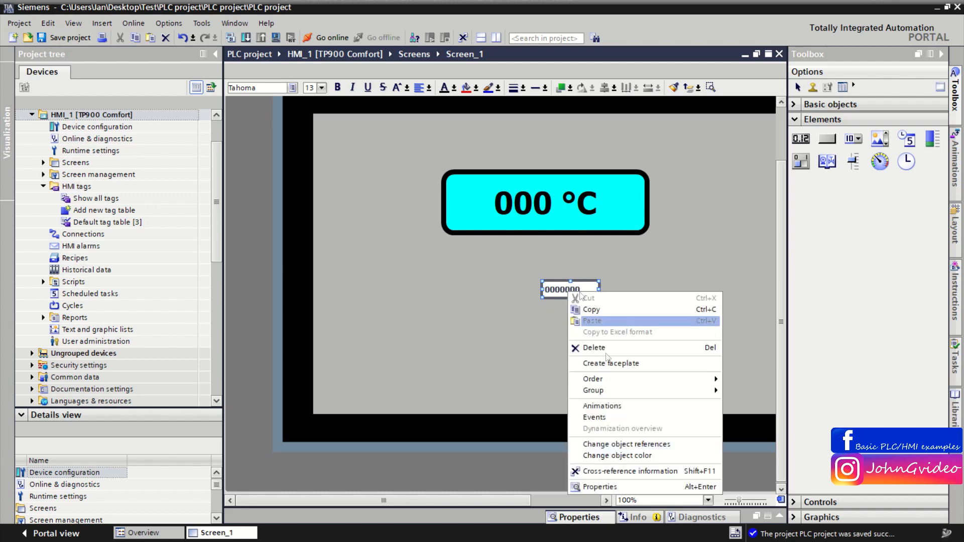
{"action": "left_click", "coordinate": [606, 487]}
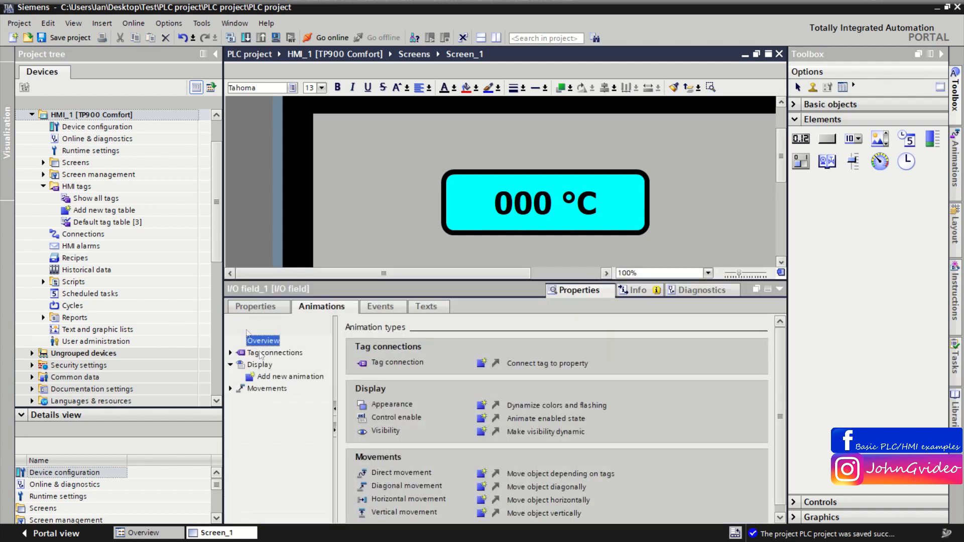
{"action": "left_click", "coordinate": [244, 308]}
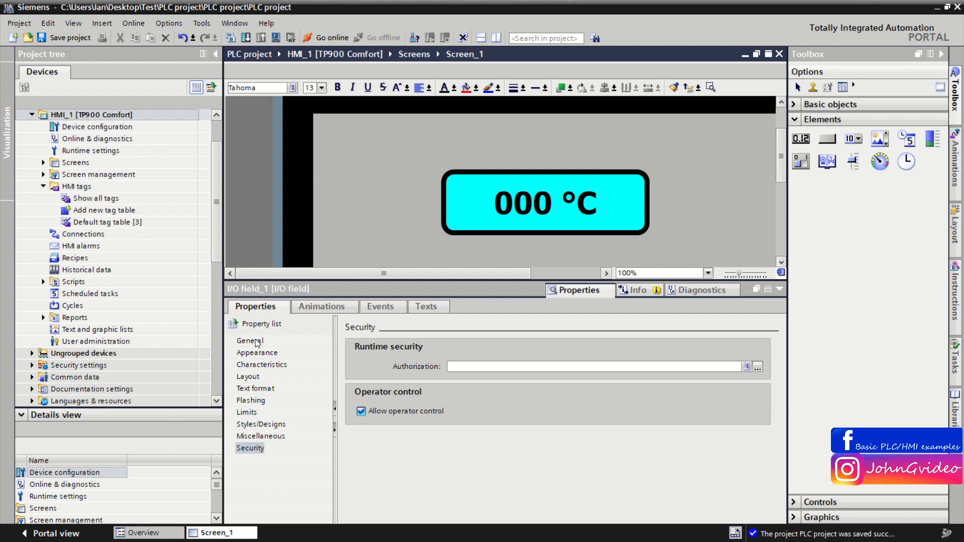
{"action": "left_click", "coordinate": [250, 341]}
{"action": "left_click", "coordinate": [468, 365]}
{"action": "type", "text": "inte"}
{"action": "left_click", "coordinate": [454, 378]}
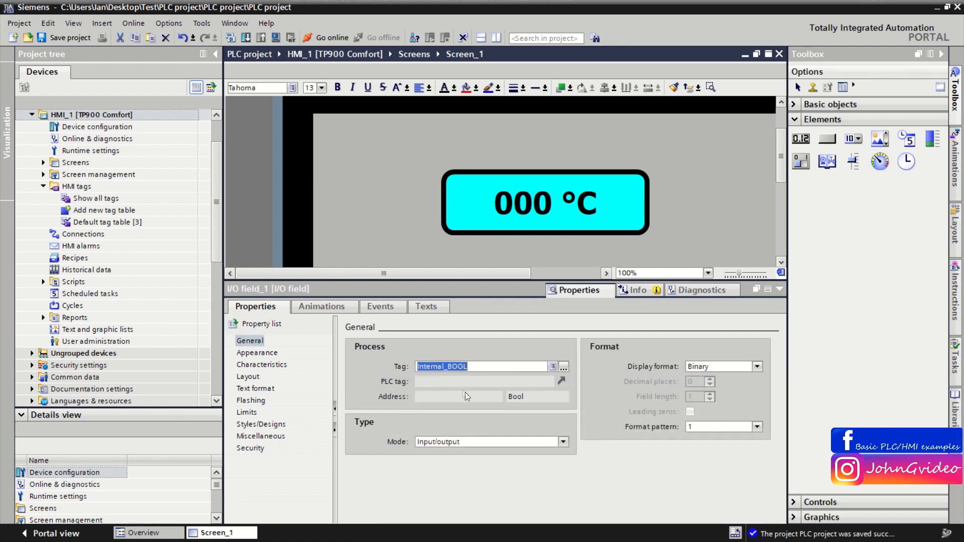
Step: Save the project and start the runtime simulation with Screen_1
{"action": "left_click", "coordinate": [780, 290]}
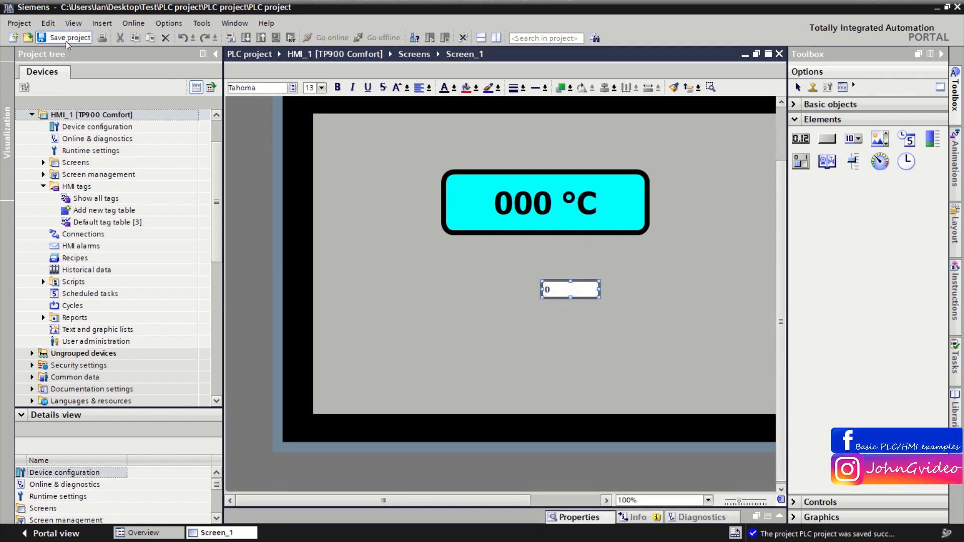
{"action": "left_click", "coordinate": [437, 271]}
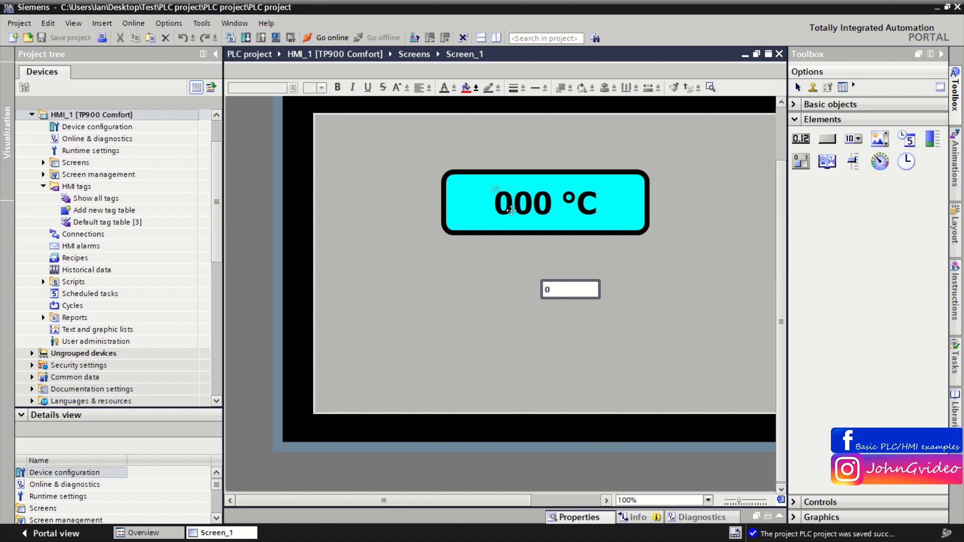
{"action": "left_click", "coordinate": [276, 38]}
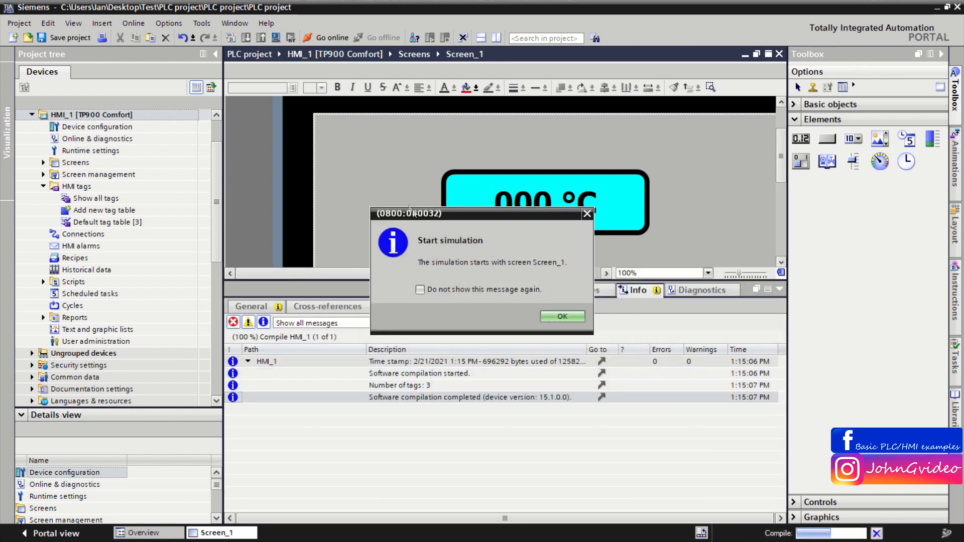
{"action": "left_click", "coordinate": [558, 318]}
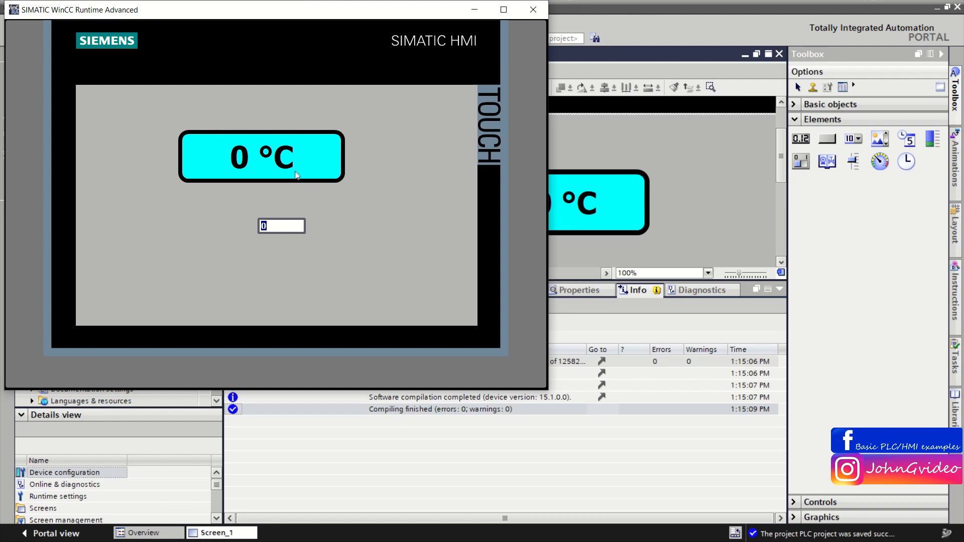
Step: In the simulation, set the Internal_BOOL field to 1 and enter 56 in the temperature field
{"action": "left_click", "coordinate": [265, 225]}
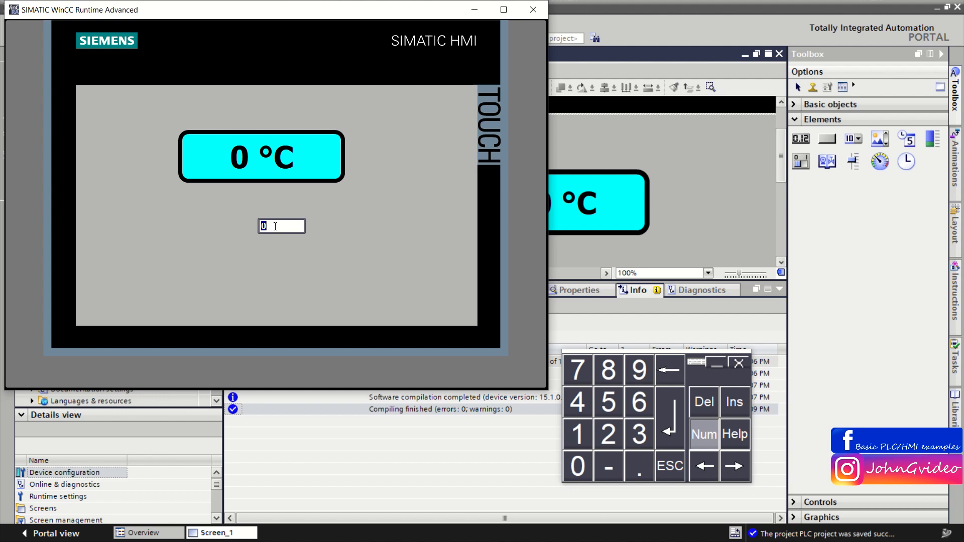
{"action": "type", "text": "1"}
{"action": "key", "text": "Return"}
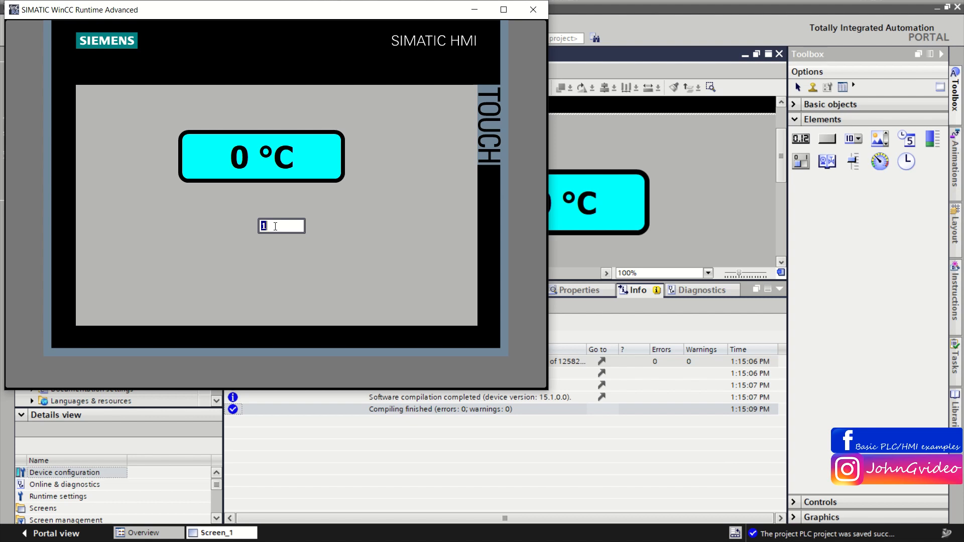
{"action": "left_click", "coordinate": [273, 163]}
{"action": "type", "text": "50"}
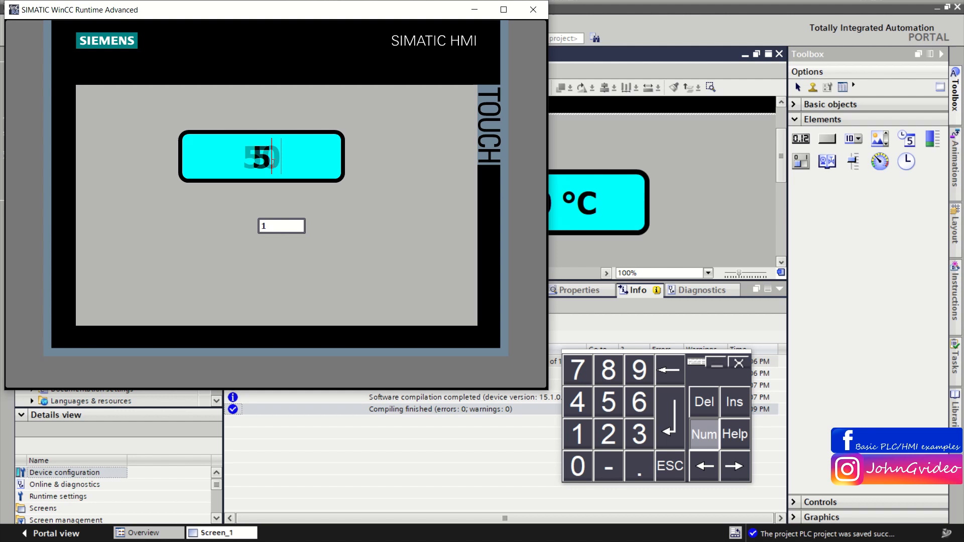
{"action": "key", "text": "BackSpace"}
{"action": "type", "text": "6"}
{"action": "key", "text": "Return"}
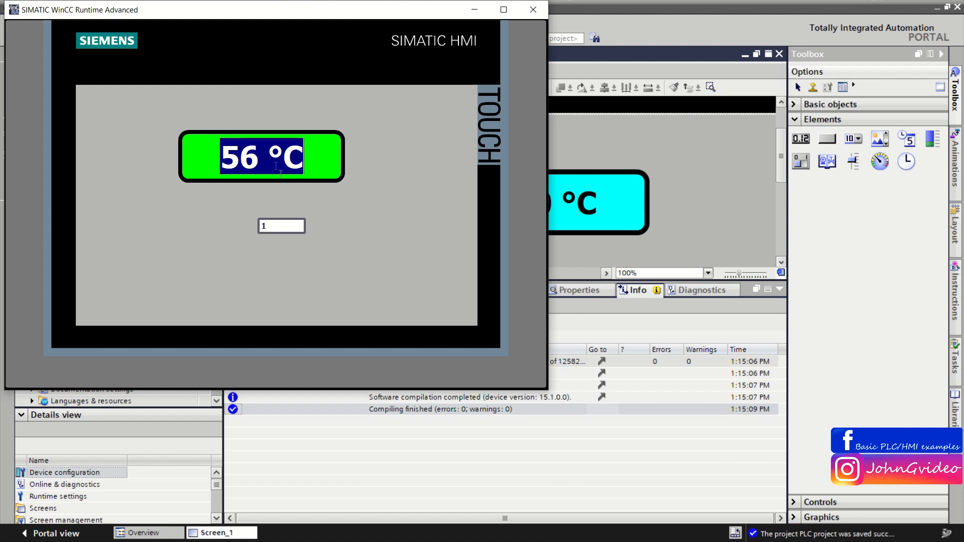
Step: Set the Internal_BOOL field to 0 to check the temperature field's control lock, and close the runtime
{"action": "left_click", "coordinate": [291, 220]}
{"action": "type", "text": "0"}
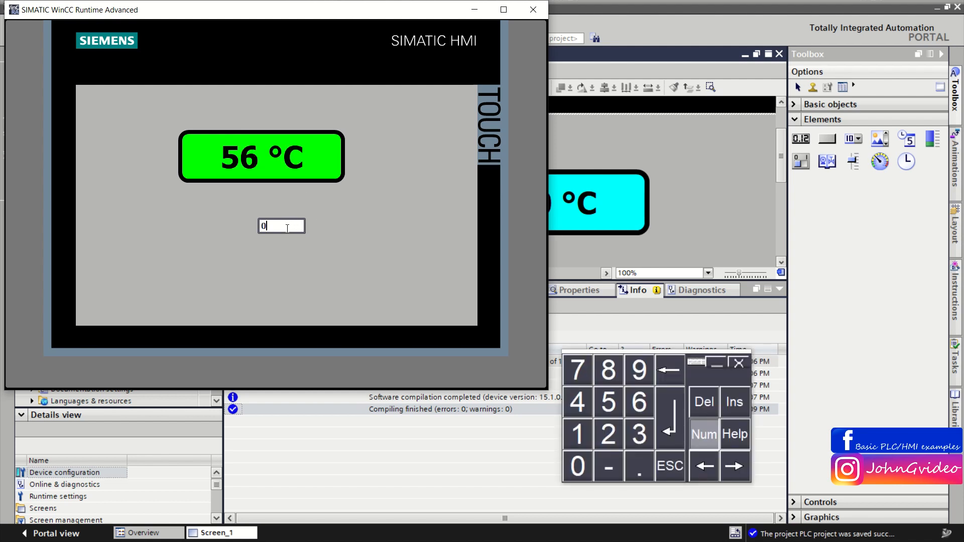
{"action": "key", "text": "Return"}
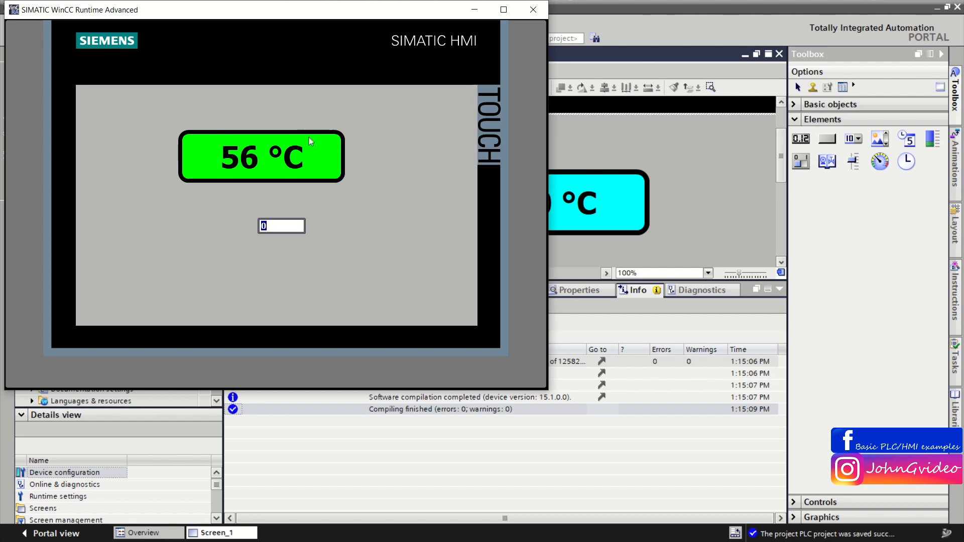
{"action": "left_click", "coordinate": [533, 10]}
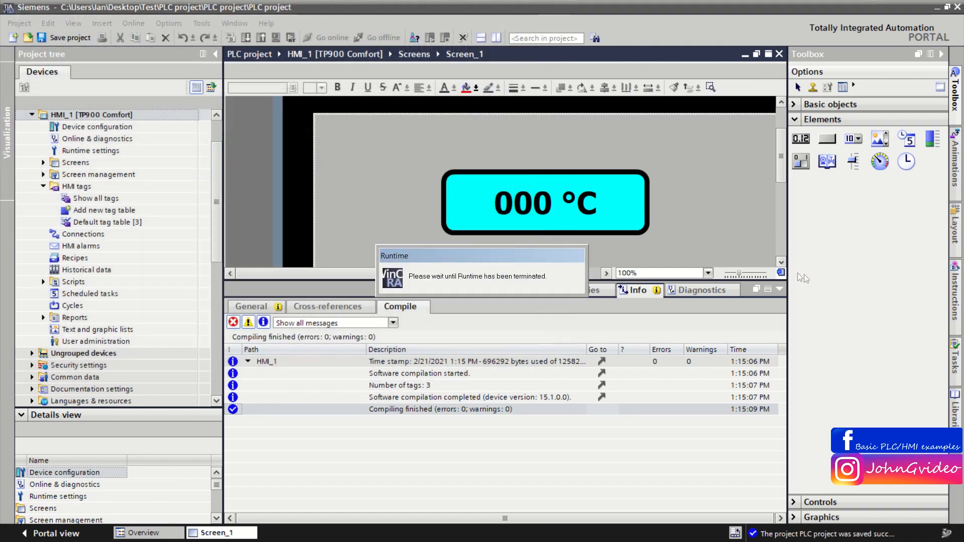
Step: Add a Visibility animation to the temperature I/O field and open its settings
{"action": "left_click_drag", "start_coordinate": [778, 166], "coordinate": [783, 185]}
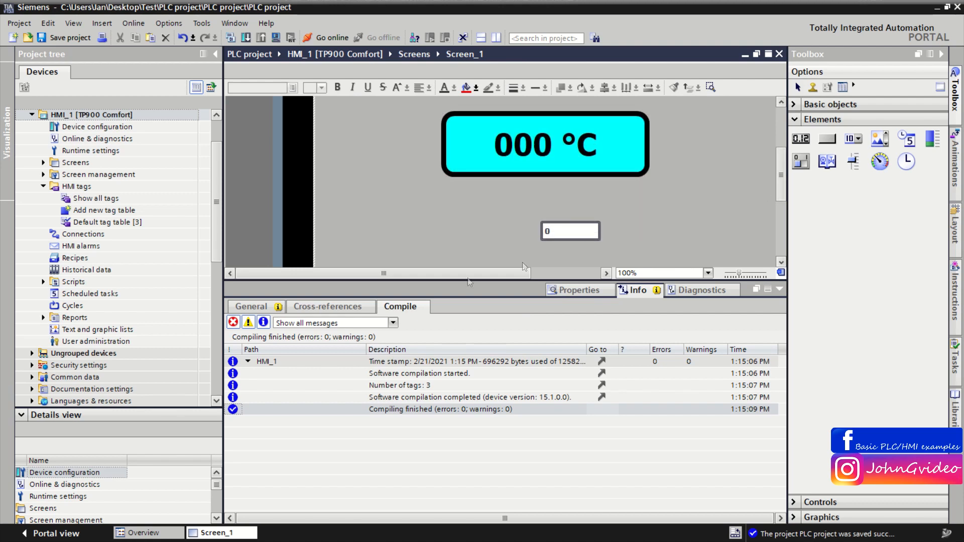
{"action": "left_click", "coordinate": [597, 290]}
{"action": "left_click", "coordinate": [322, 306]}
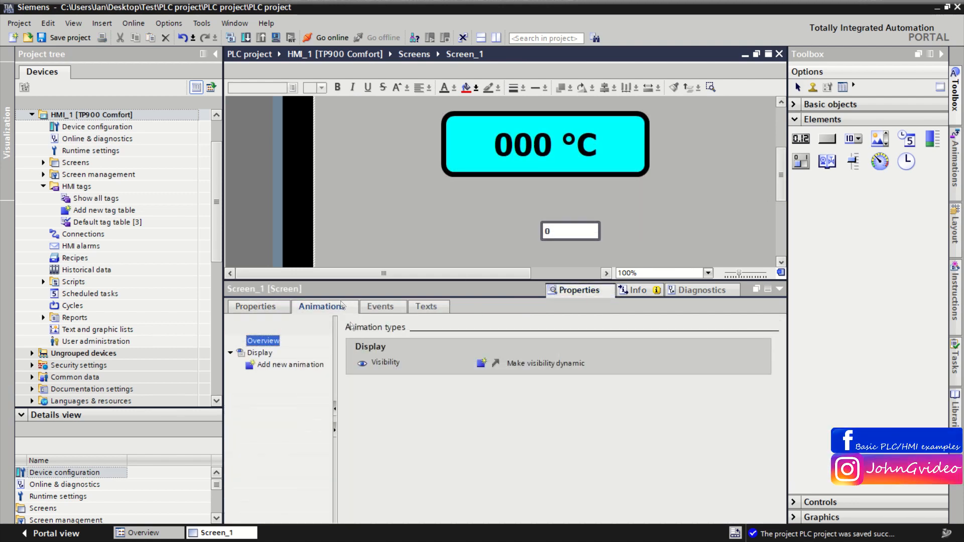
{"action": "left_click", "coordinate": [517, 169]}
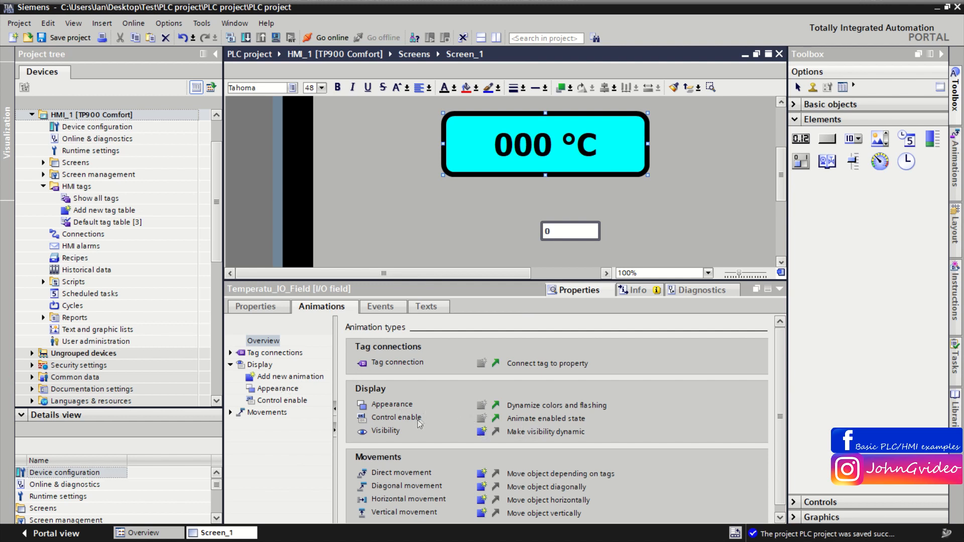
{"action": "left_click", "coordinate": [481, 433]}
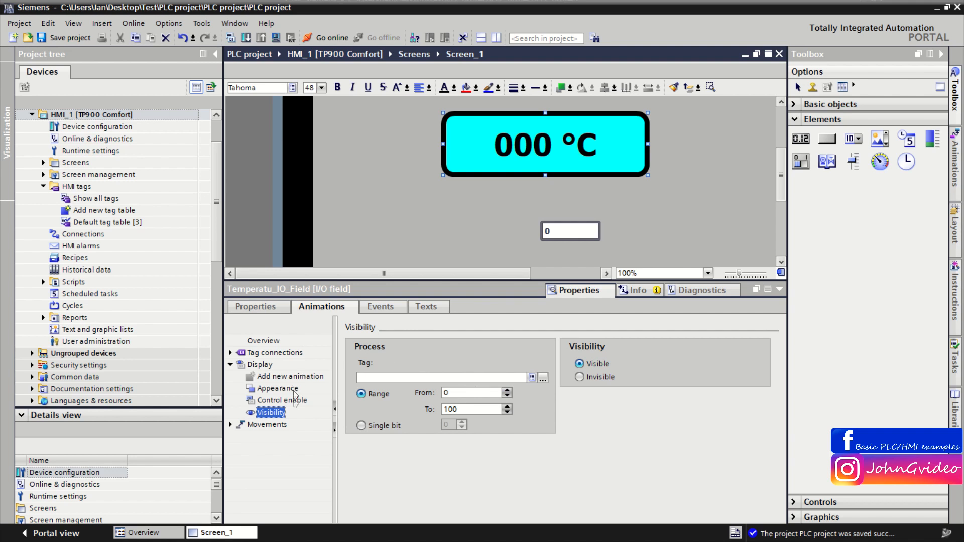
{"action": "left_click", "coordinate": [278, 402]}
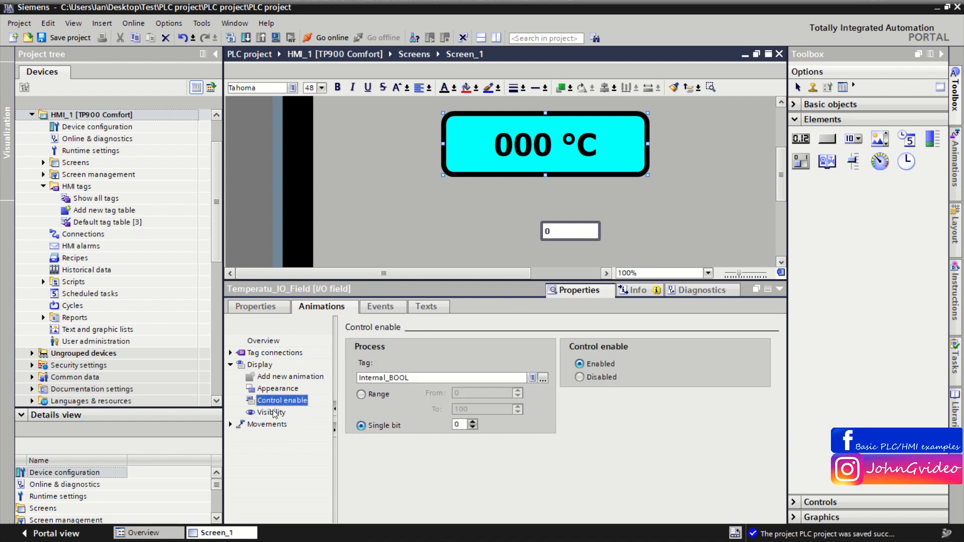
{"action": "left_click", "coordinate": [271, 412]}
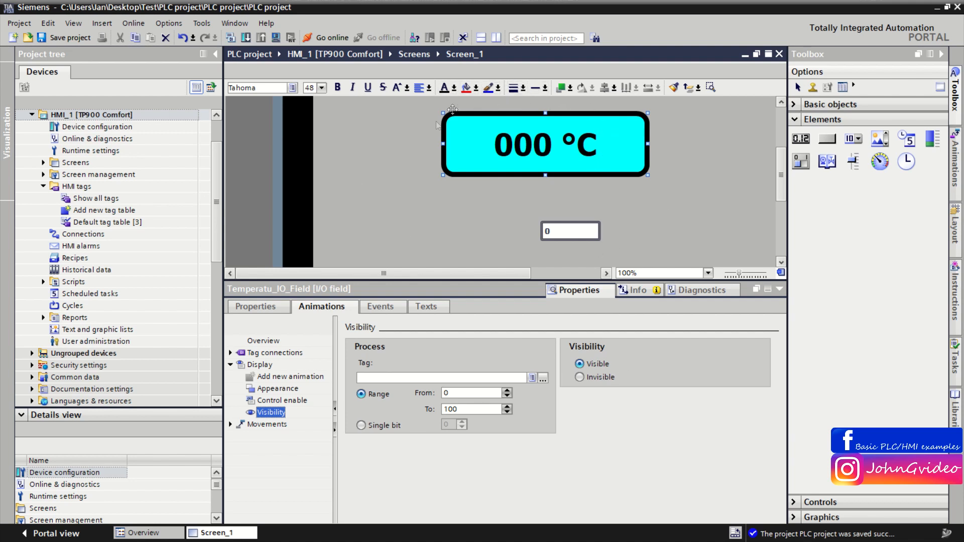
Step: Link the Visibility animation to tag Internal_BOOL, using single bit 0, and set the visibility to Invisible
{"action": "left_click", "coordinate": [410, 377]}
{"action": "type", "text": "inte"}
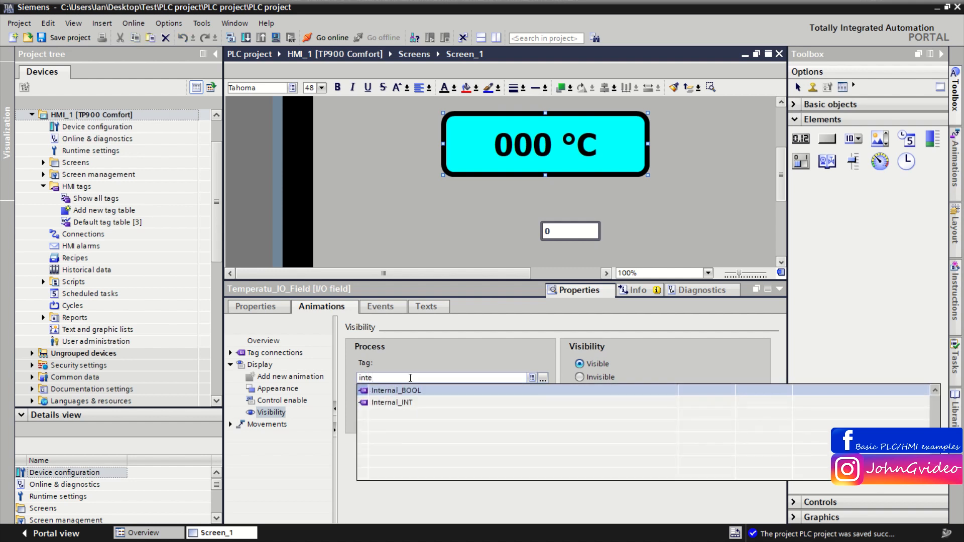
{"action": "left_click", "coordinate": [438, 389]}
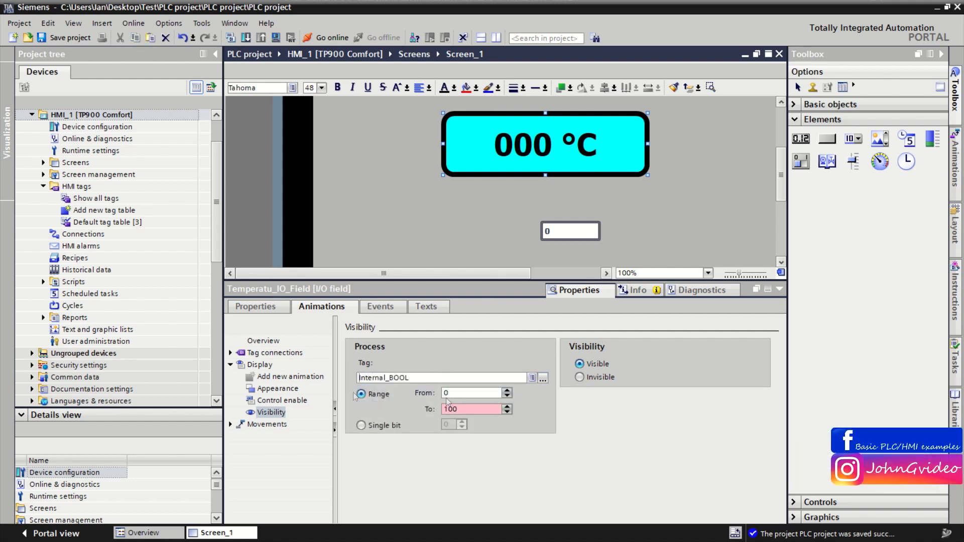
{"action": "left_click", "coordinate": [360, 424]}
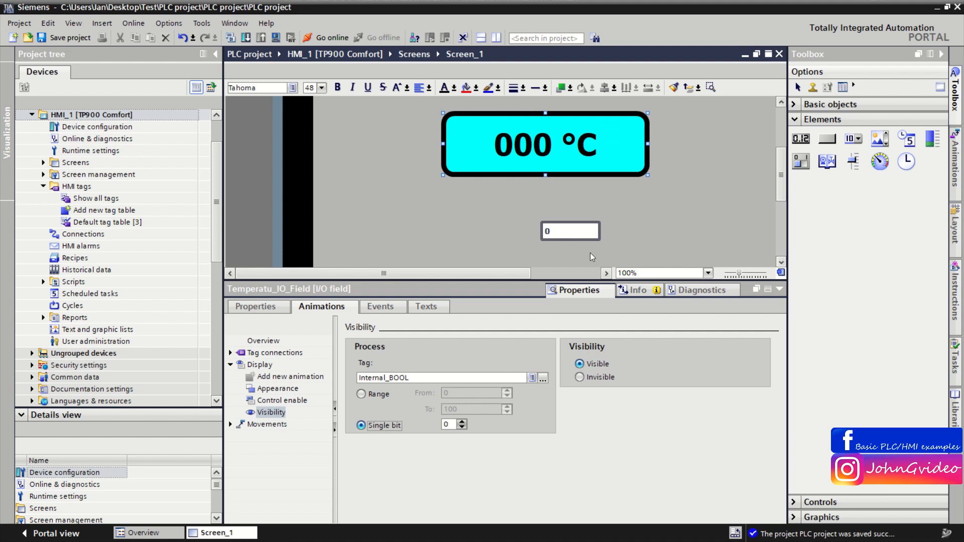
{"action": "left_click", "coordinate": [579, 377]}
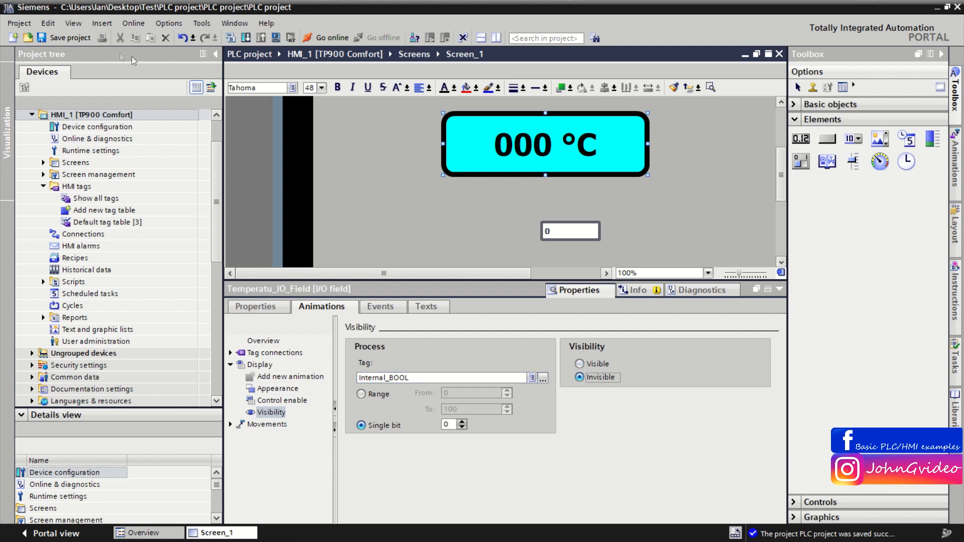
Step: Start the runtime simulation and set the Internal_BOOL field to 1 to test the temperature field's visibility
{"action": "left_click", "coordinate": [276, 38]}
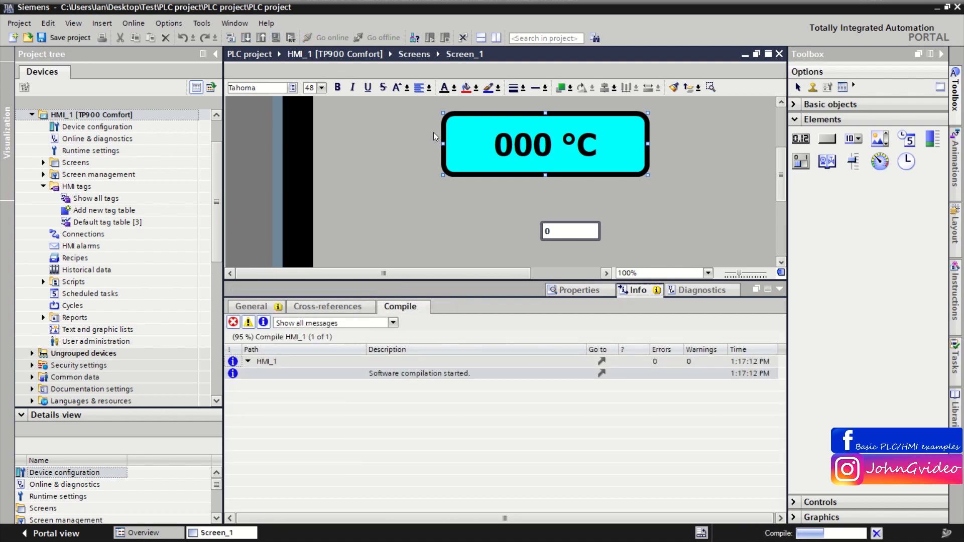
{"action": "left_click", "coordinate": [562, 319]}
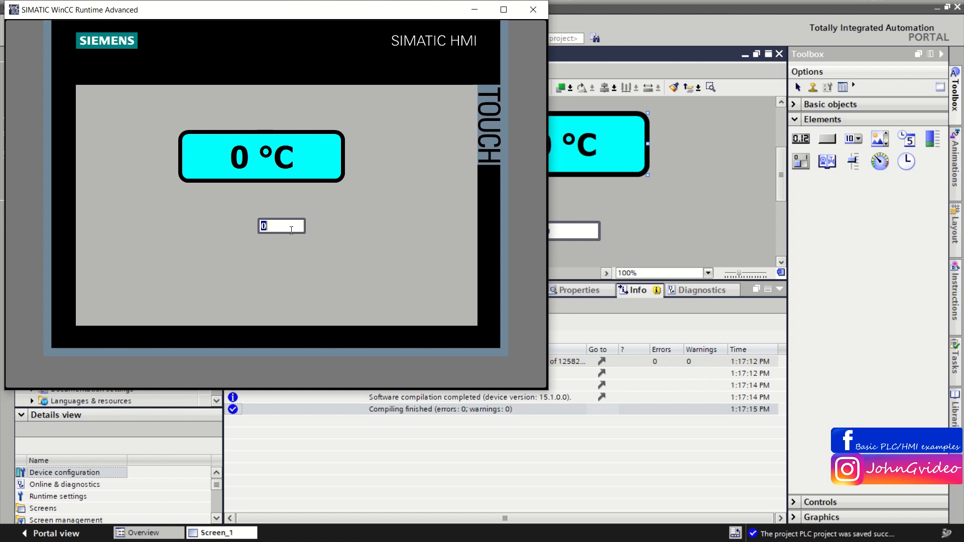
{"action": "type", "text": "1"}
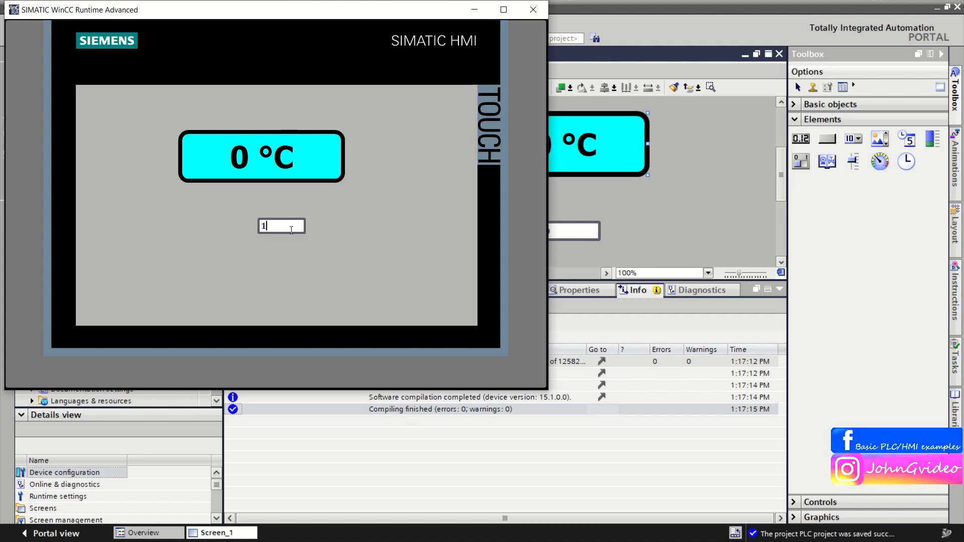
{"action": "key", "text": "Return"}
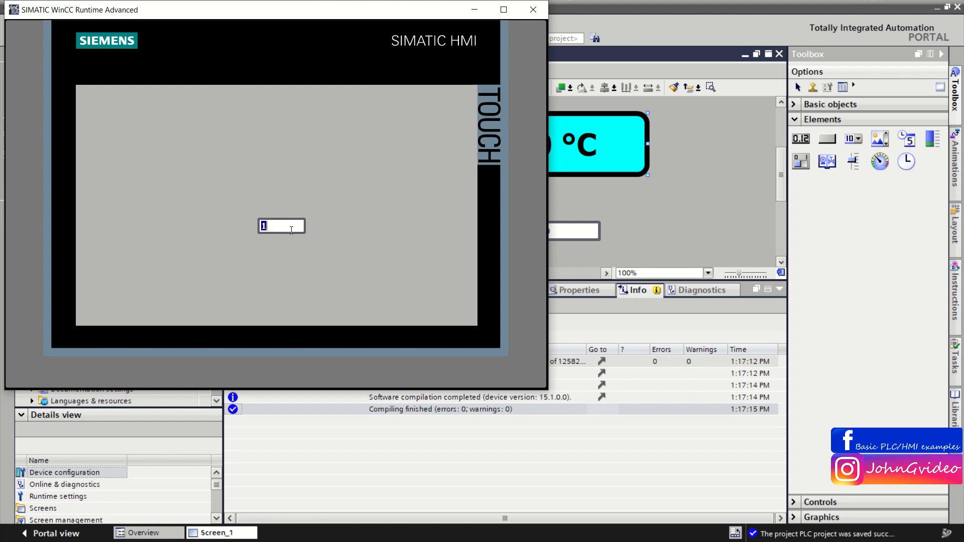
Step: Switch the Internal_BOOL field to 0 and back to 1 in the simulation, and close the runtime
{"action": "type", "text": "0"}
{"action": "key", "text": "Return"}
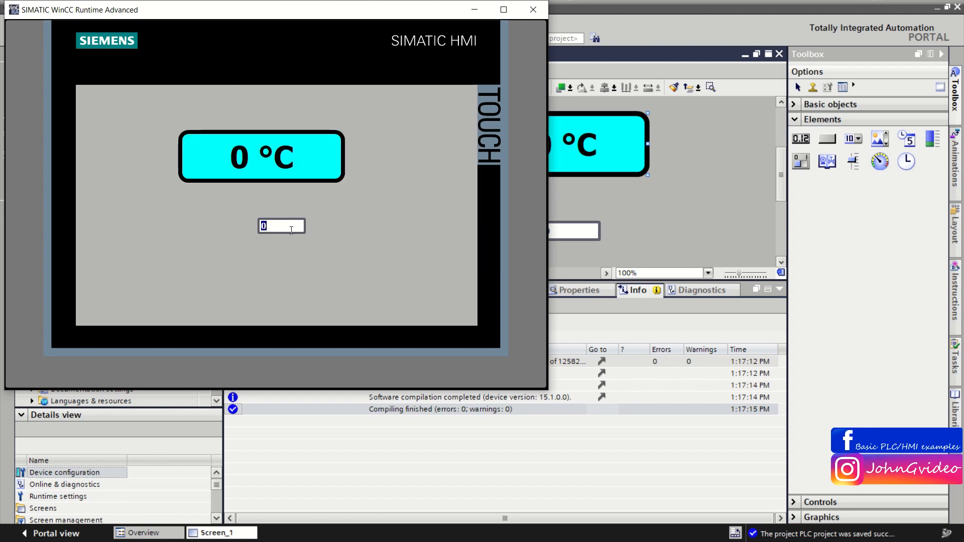
{"action": "type", "text": "1"}
{"action": "key", "text": "Return"}
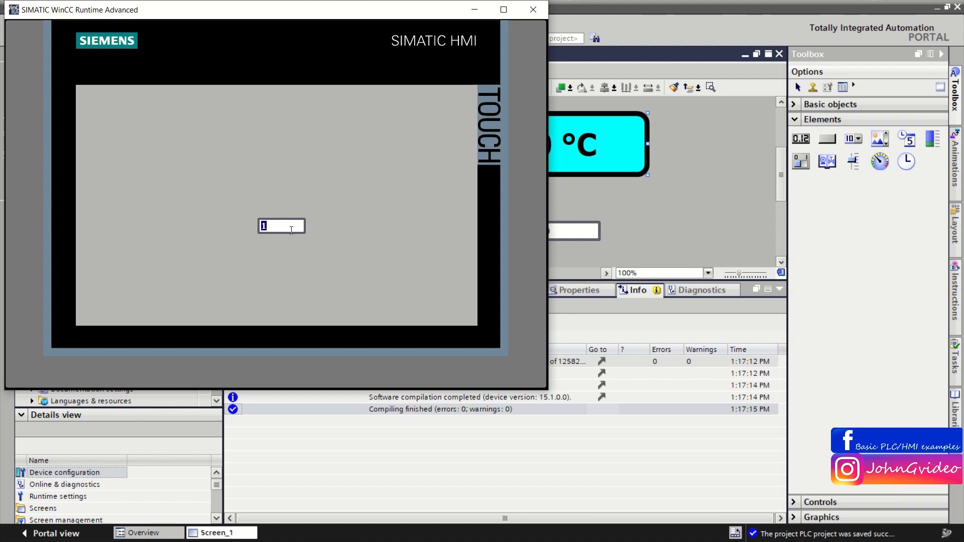
{"action": "left_click", "coordinate": [533, 10]}
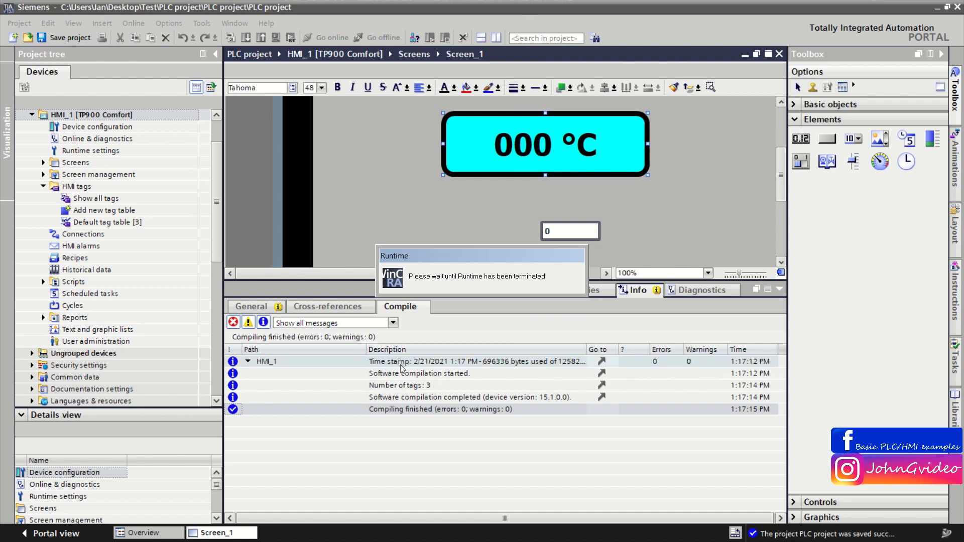
Step: Review the Activate, Deactivate and Input finished events of the temperature I/O field
{"action": "left_click", "coordinate": [602, 293]}
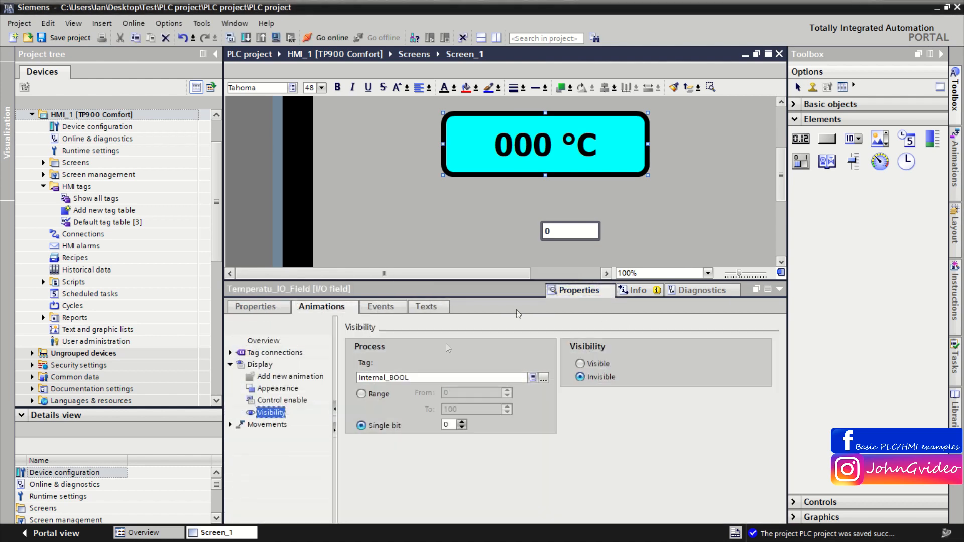
{"action": "left_click", "coordinate": [371, 306]}
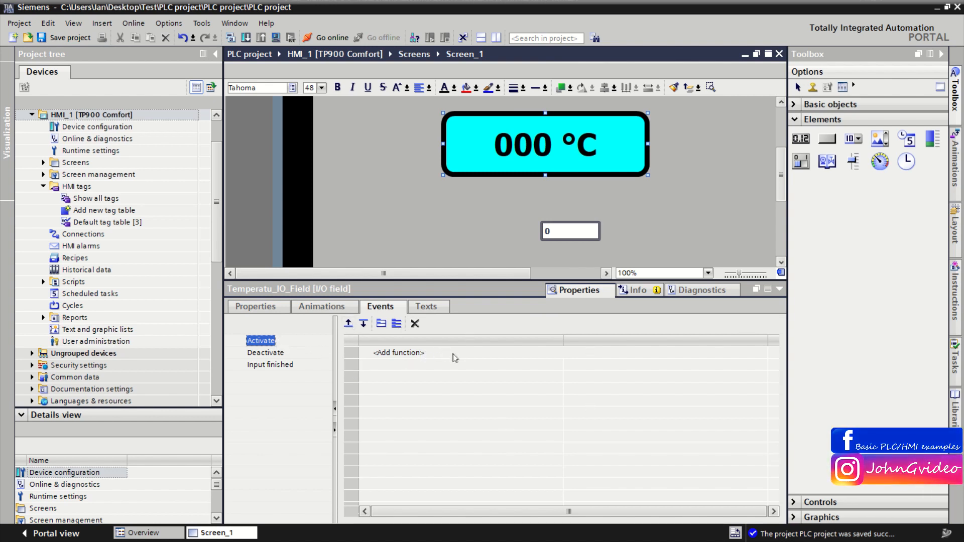
{"action": "left_click", "coordinate": [258, 355]}
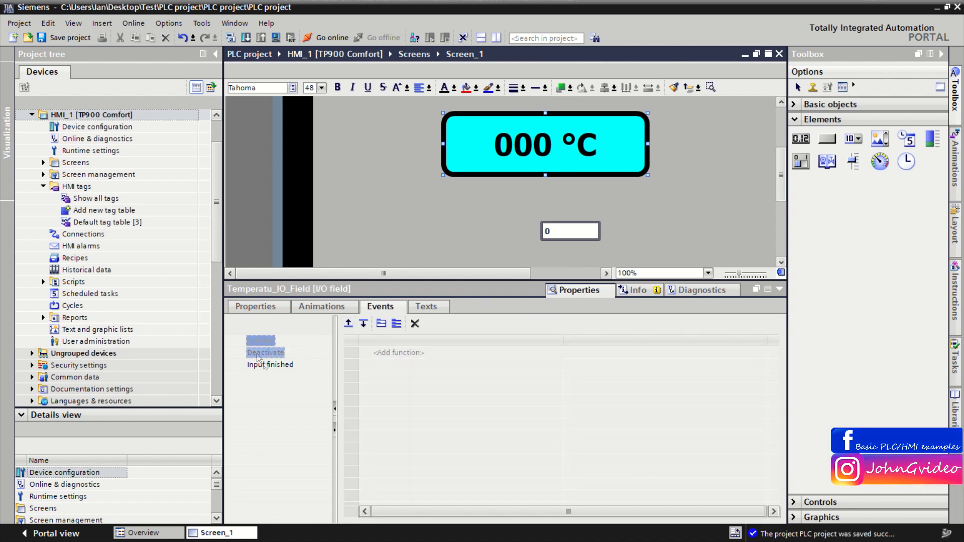
{"action": "left_click", "coordinate": [261, 364]}
{"action": "left_click", "coordinate": [259, 341]}
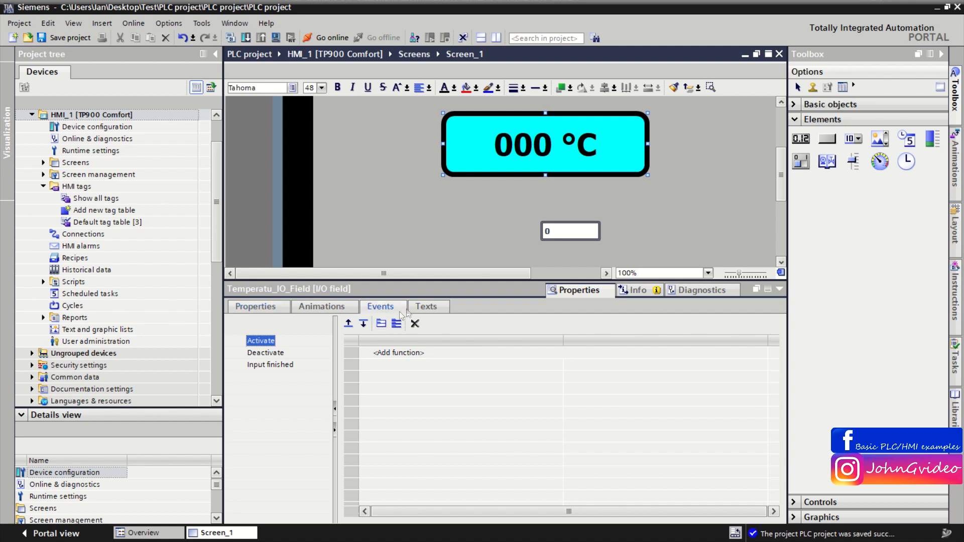
Step: Check the temperature I/O field's texts and its tooltip on the screen, and return to its general properties
{"action": "left_click", "coordinate": [426, 307]}
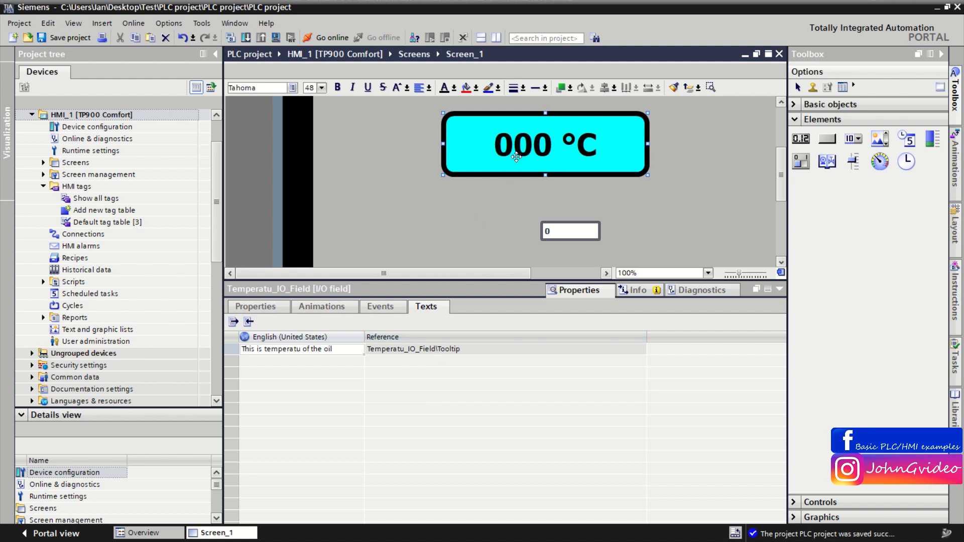
{"action": "mouse_move", "coordinate": [516, 157]}
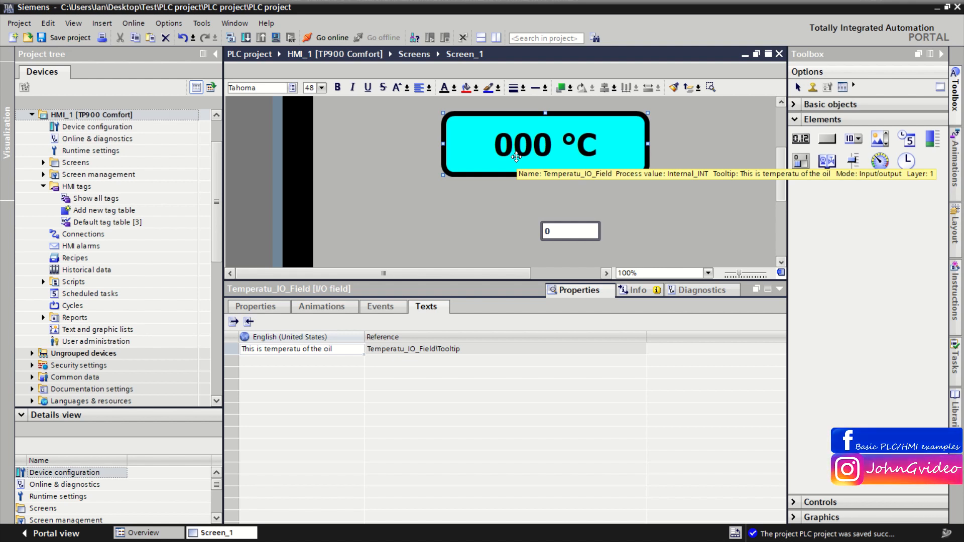
{"action": "left_click", "coordinate": [281, 305]}
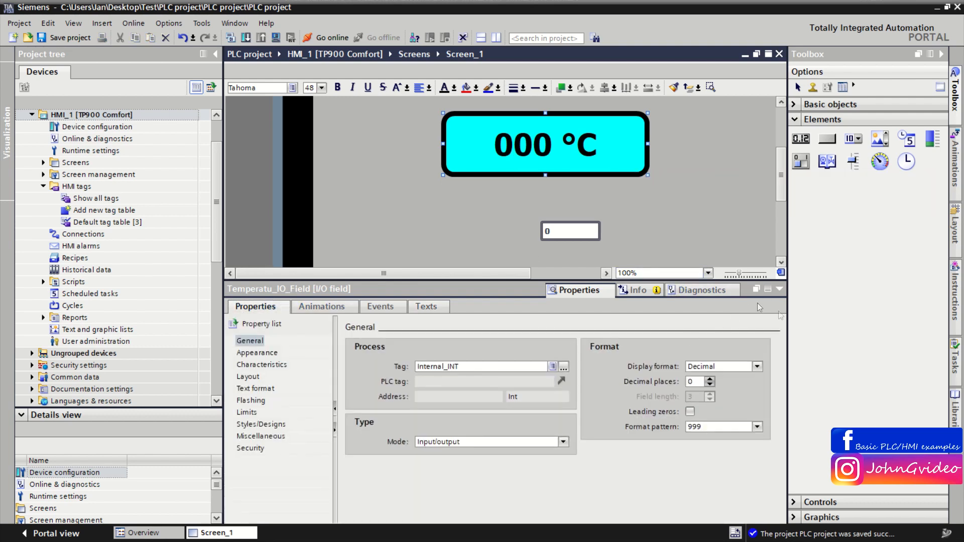
Step: Collapse the project tree to see the whole screen layout, and bring the temperature field's general properties back into view
{"action": "left_click", "coordinate": [780, 290]}
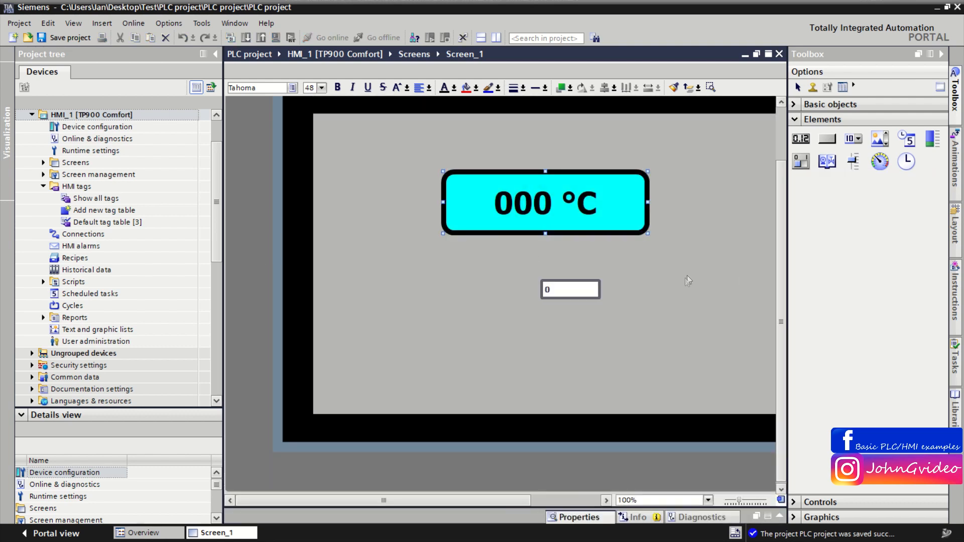
{"action": "left_click", "coordinate": [216, 54]}
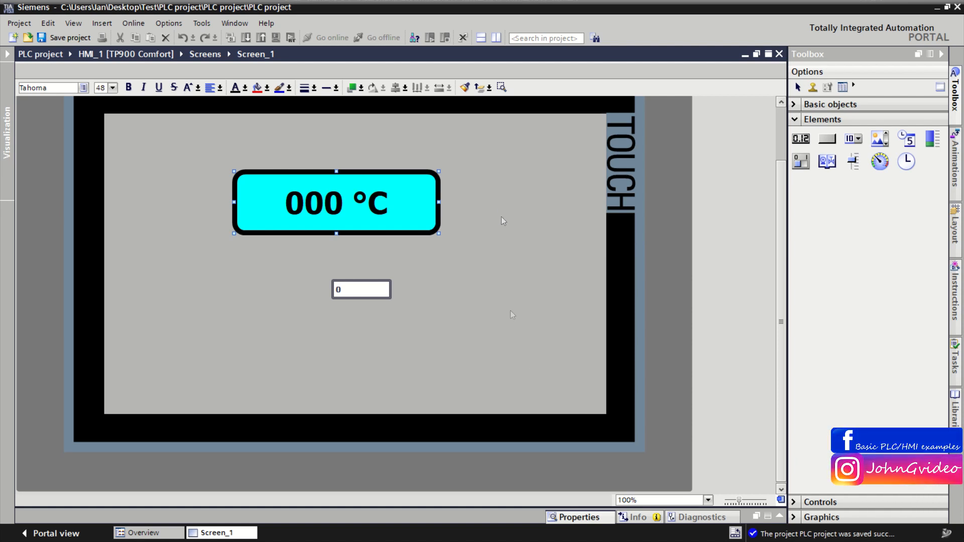
{"action": "left_click", "coordinate": [584, 520]}
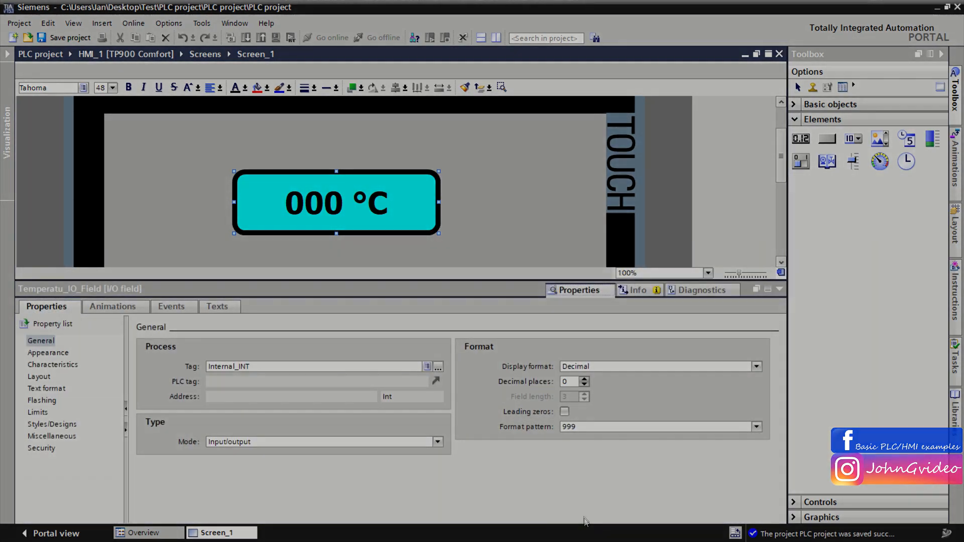